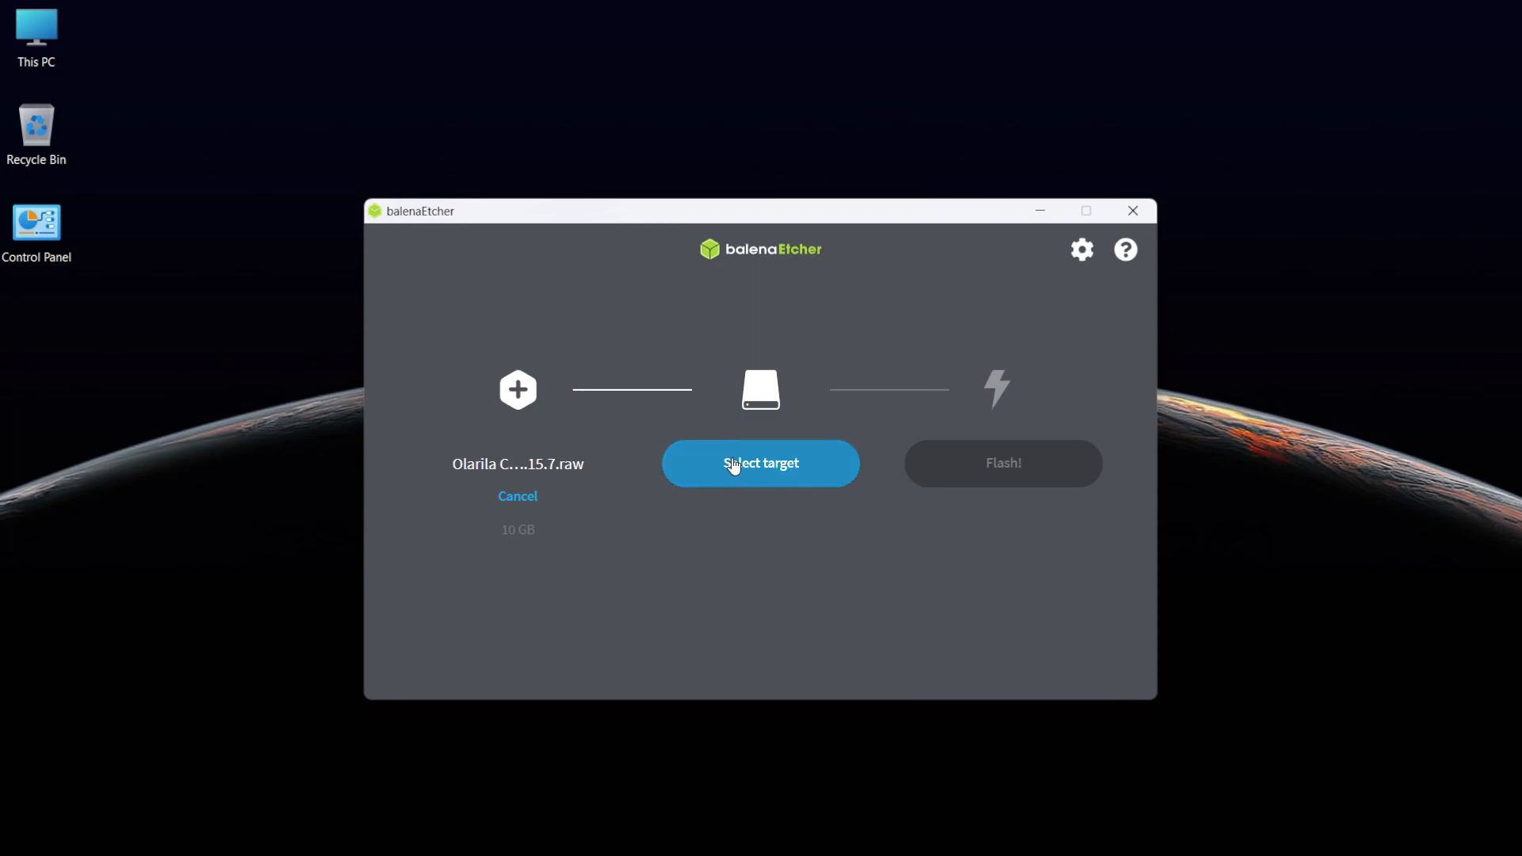
Select the USB SanDisk 3.2Gen1 drive as the target and flash the Olarila Catalina raw image to it
left_click(752, 470)
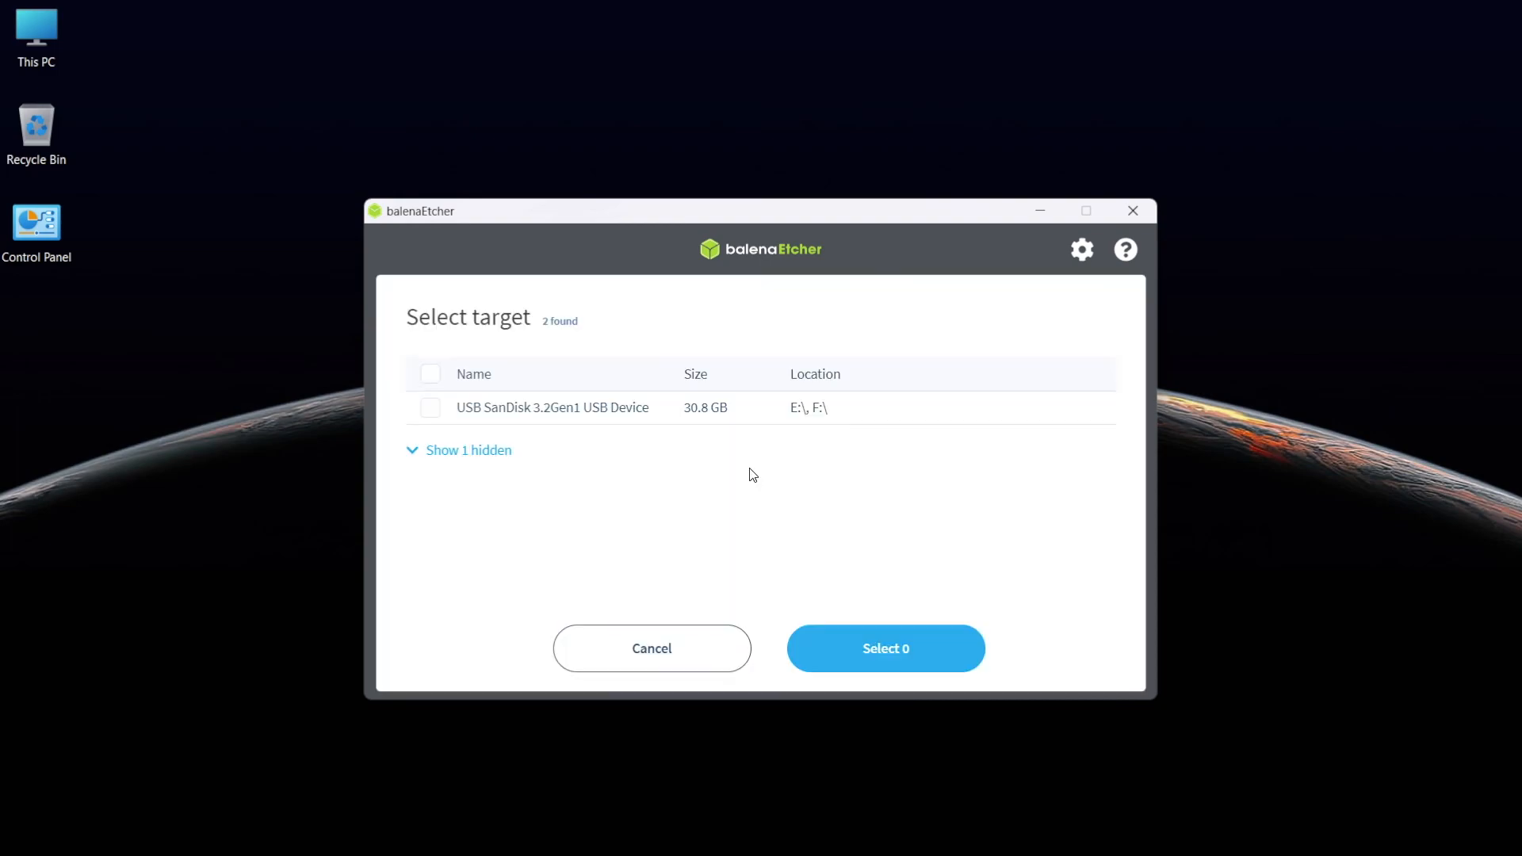
left_click(618, 419)
left_click(889, 654)
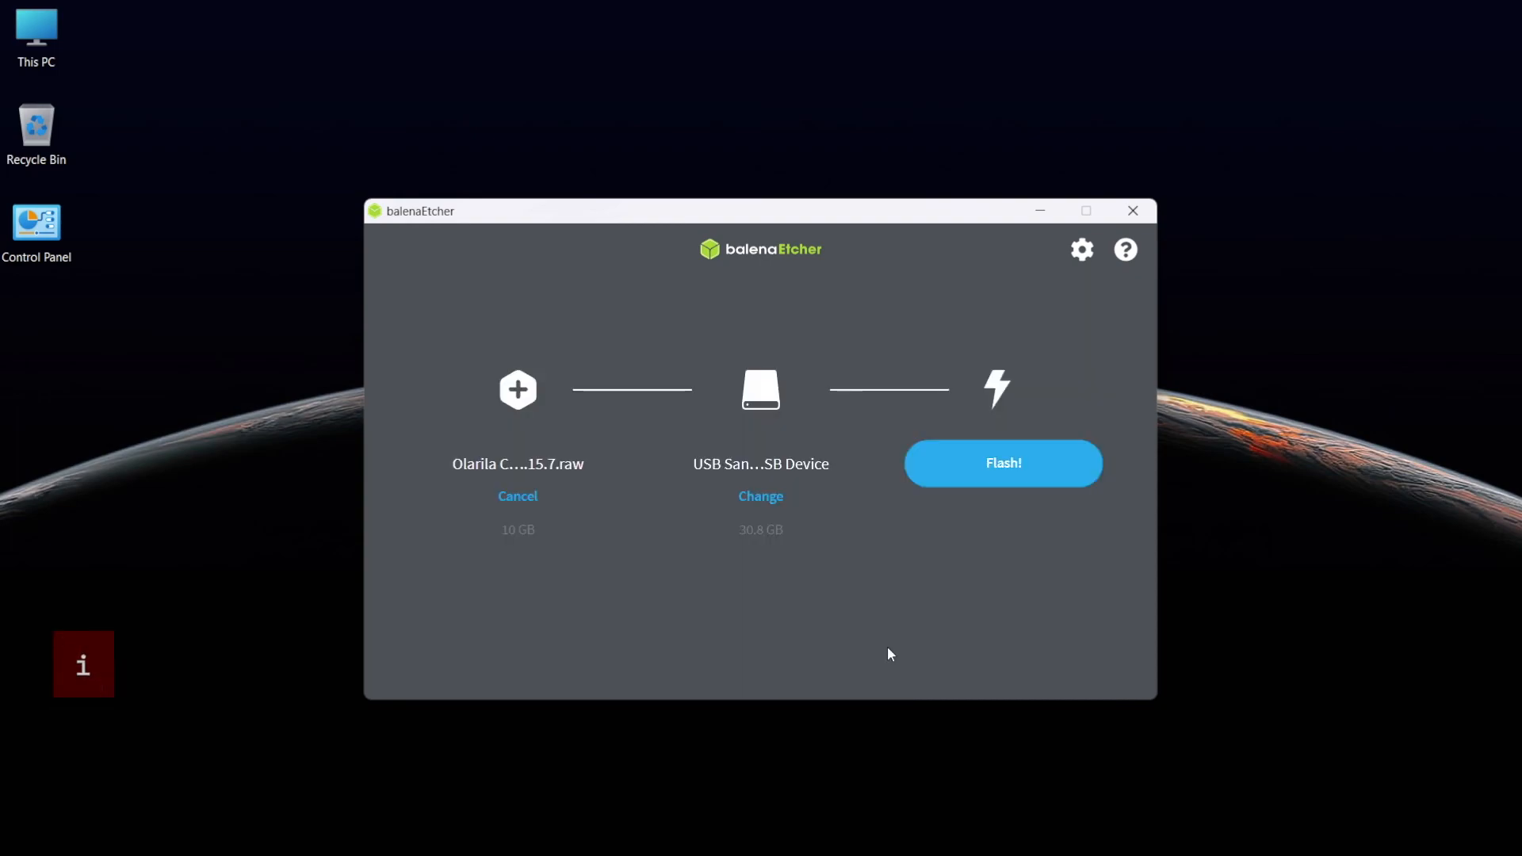
left_click(953, 469)
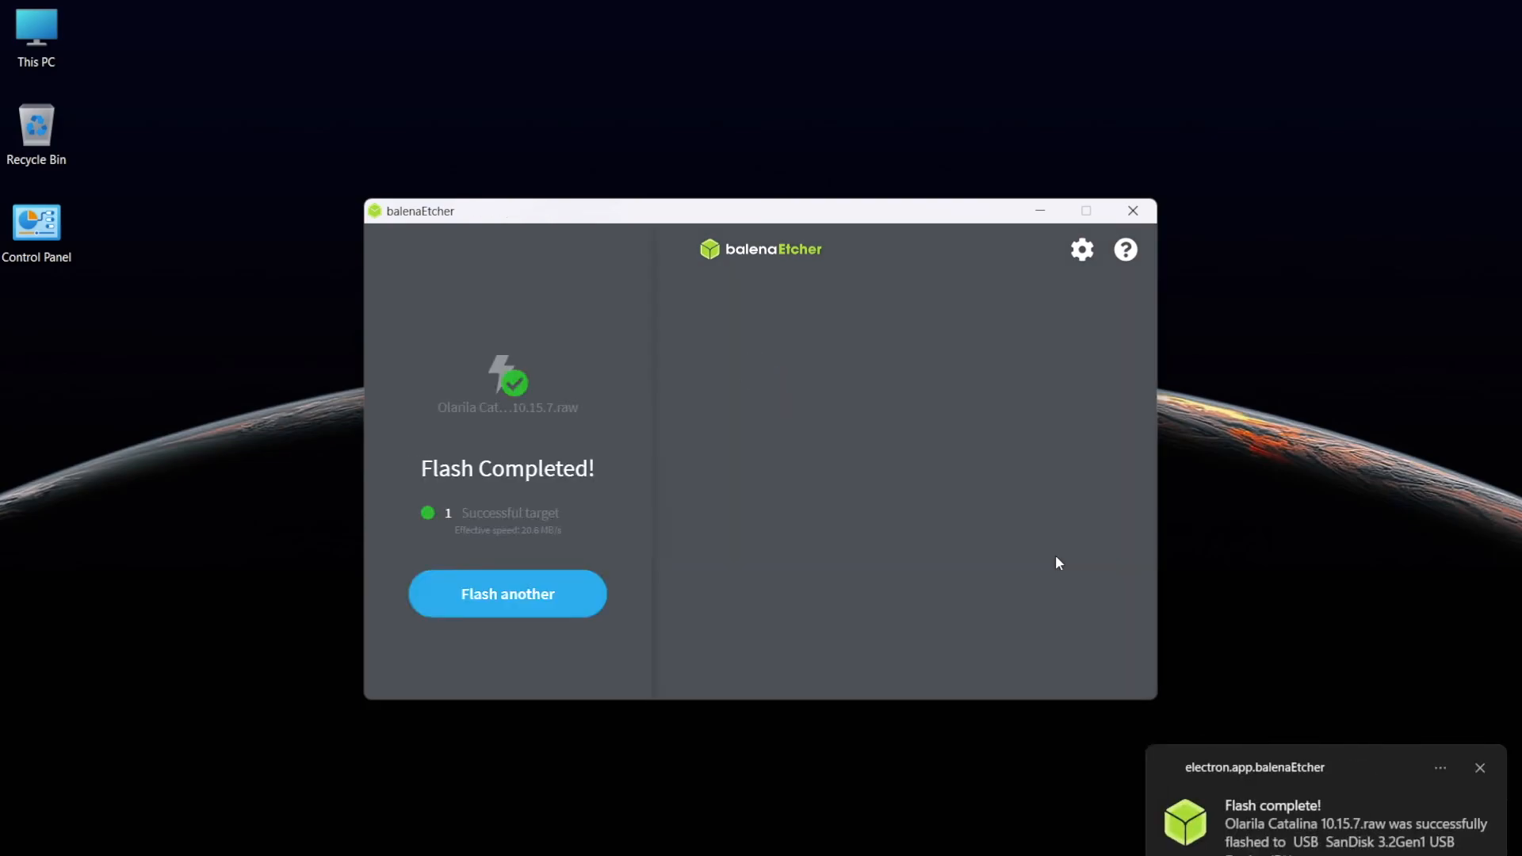
Close balenaEtcher and launch MiniTool Partition Wizard
left_click(1131, 209)
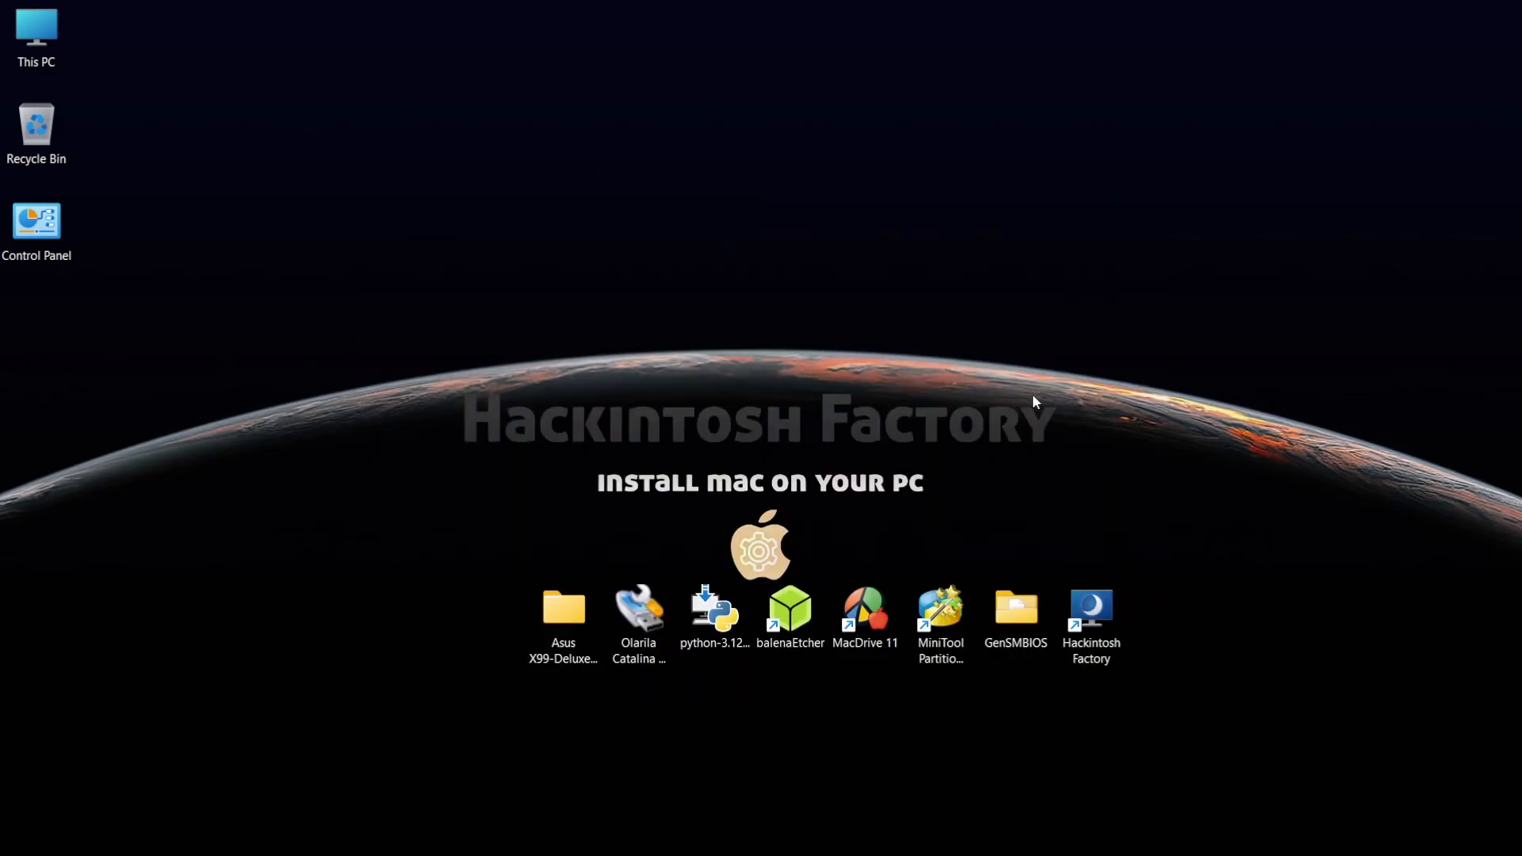
left_click(941, 605)
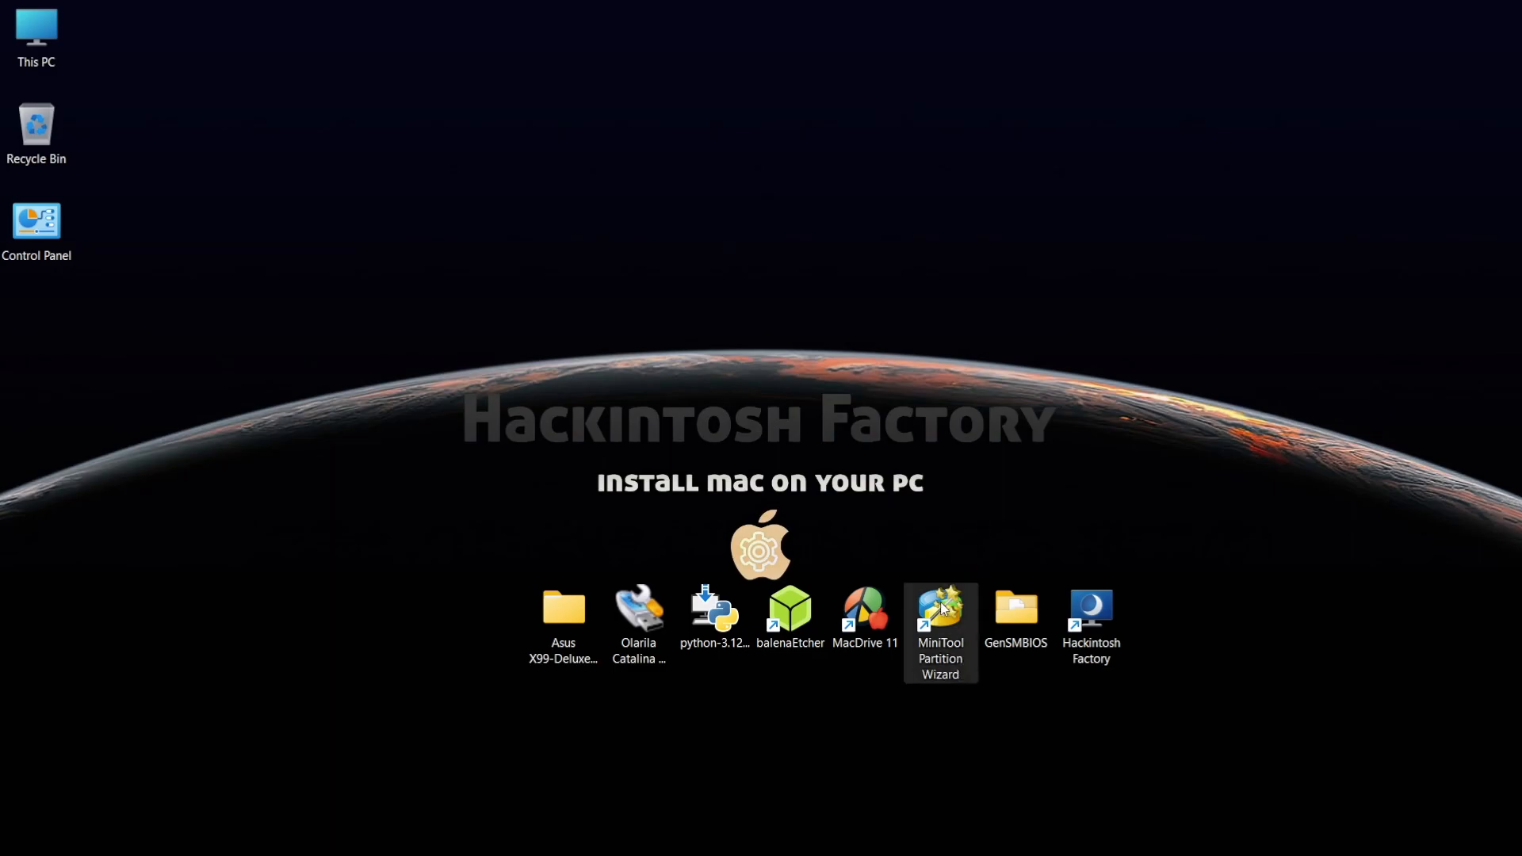
double_click(942, 606)
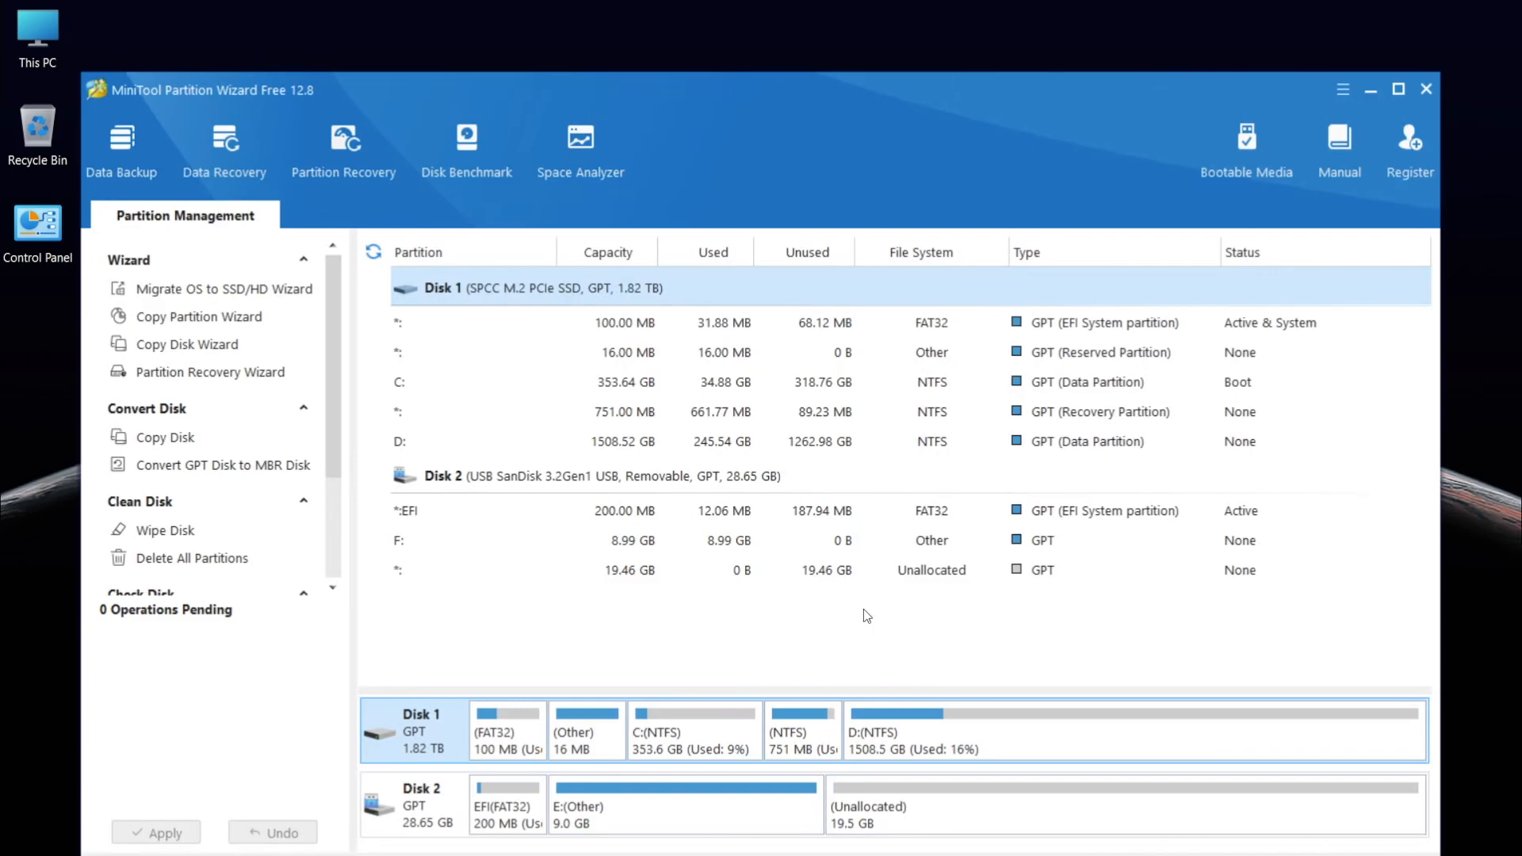
Assign drive letter E: to the USB disk's EFI partition and apply the pending change
right_click(551, 514)
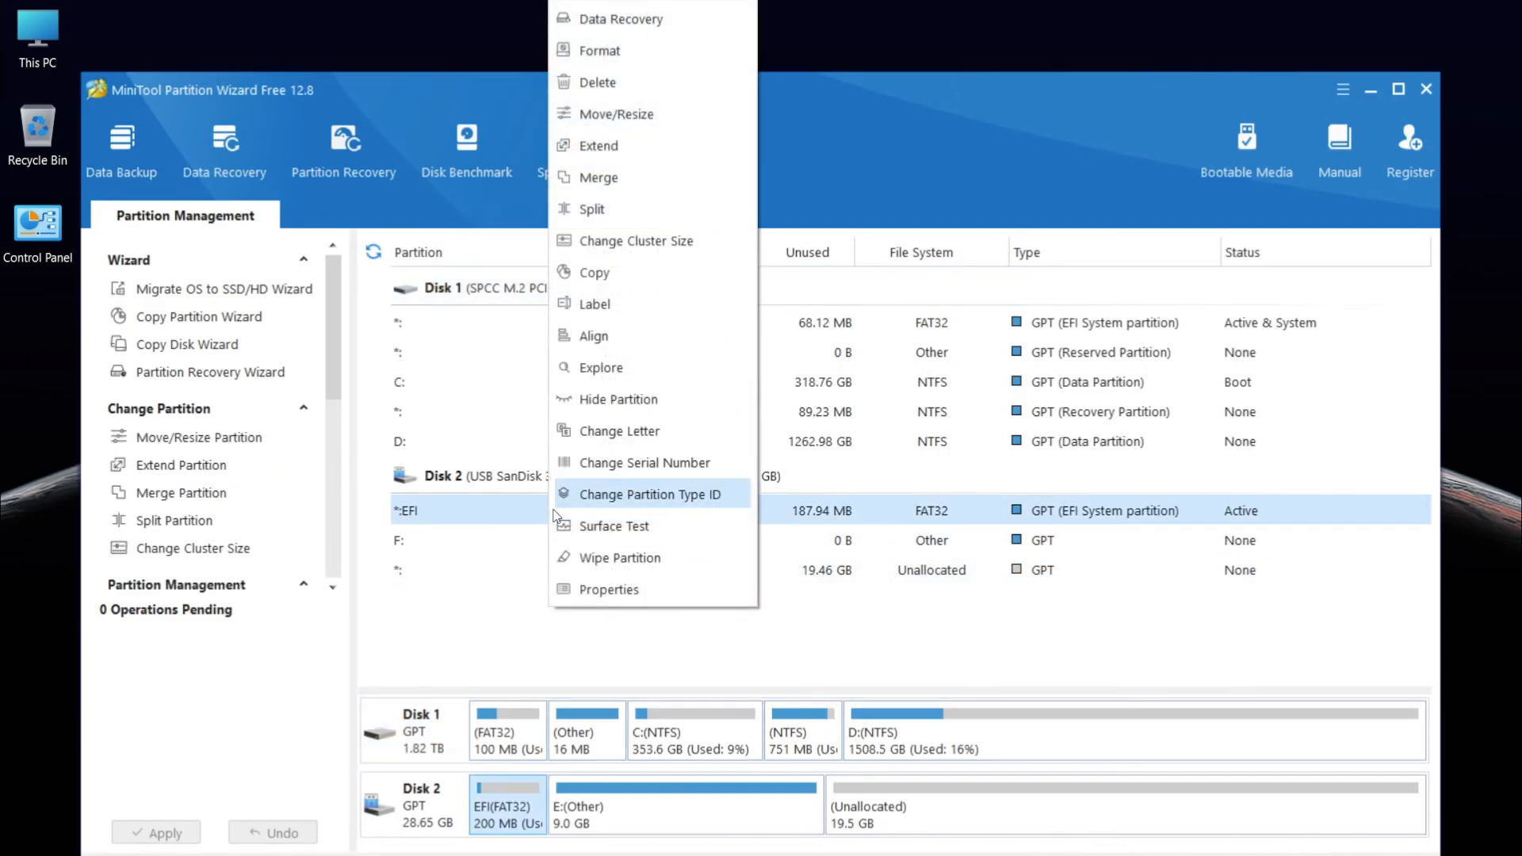
left_click(584, 438)
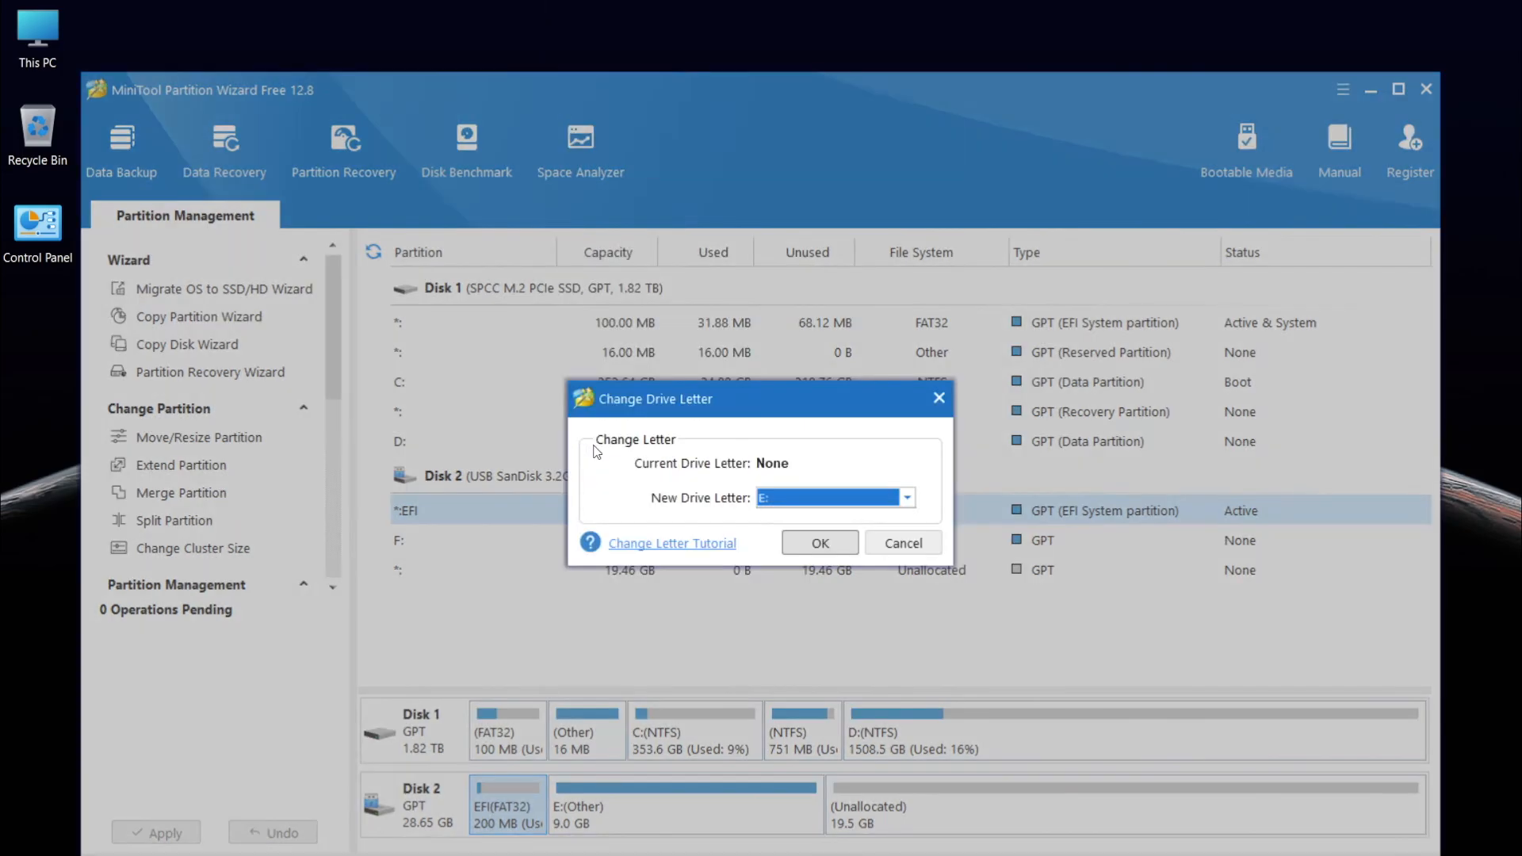
left_click(820, 542)
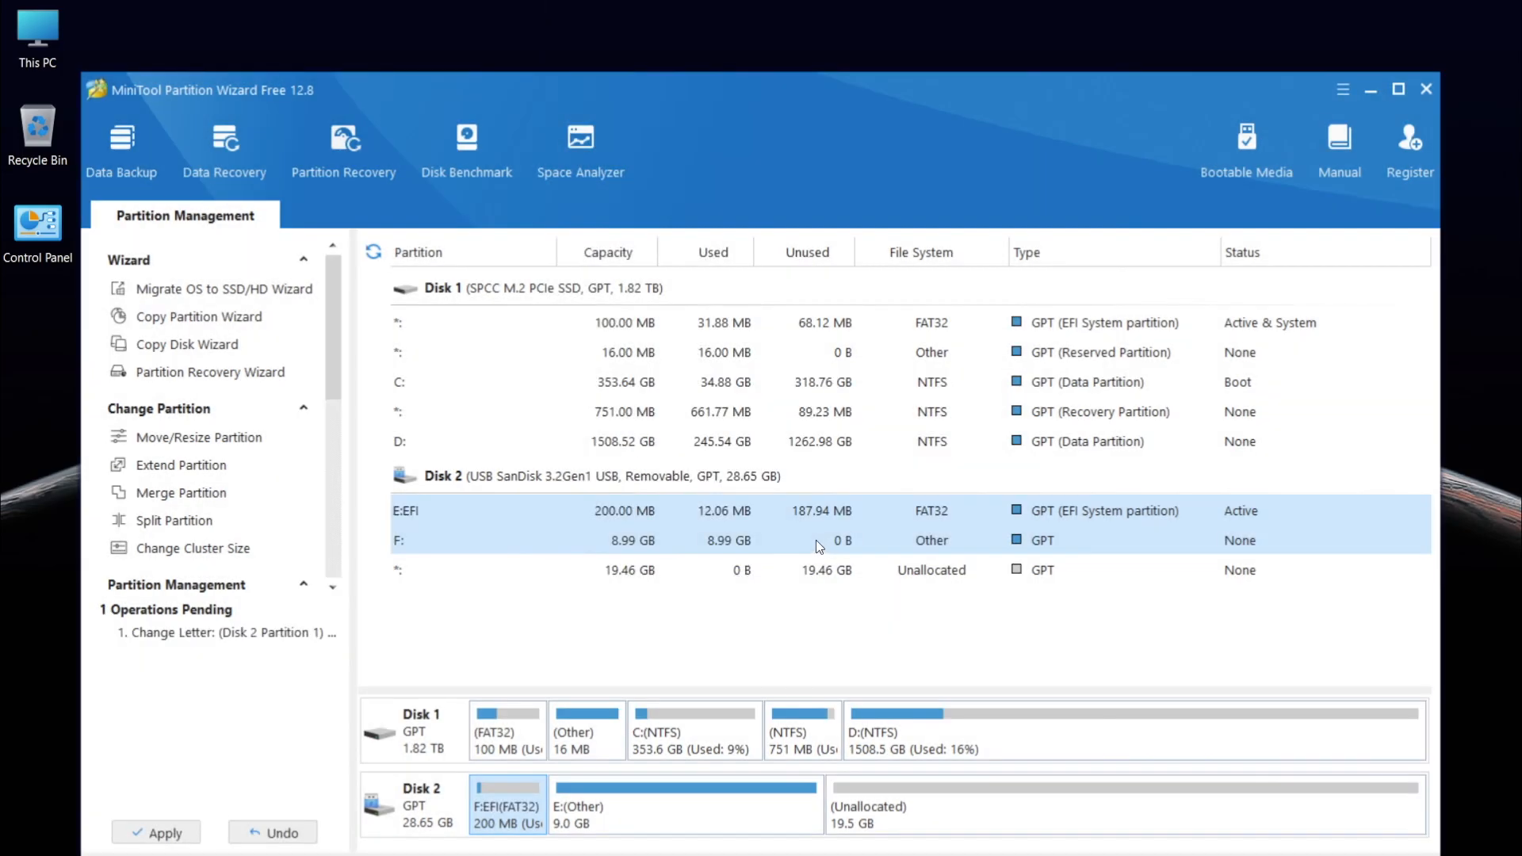
left_click(196, 836)
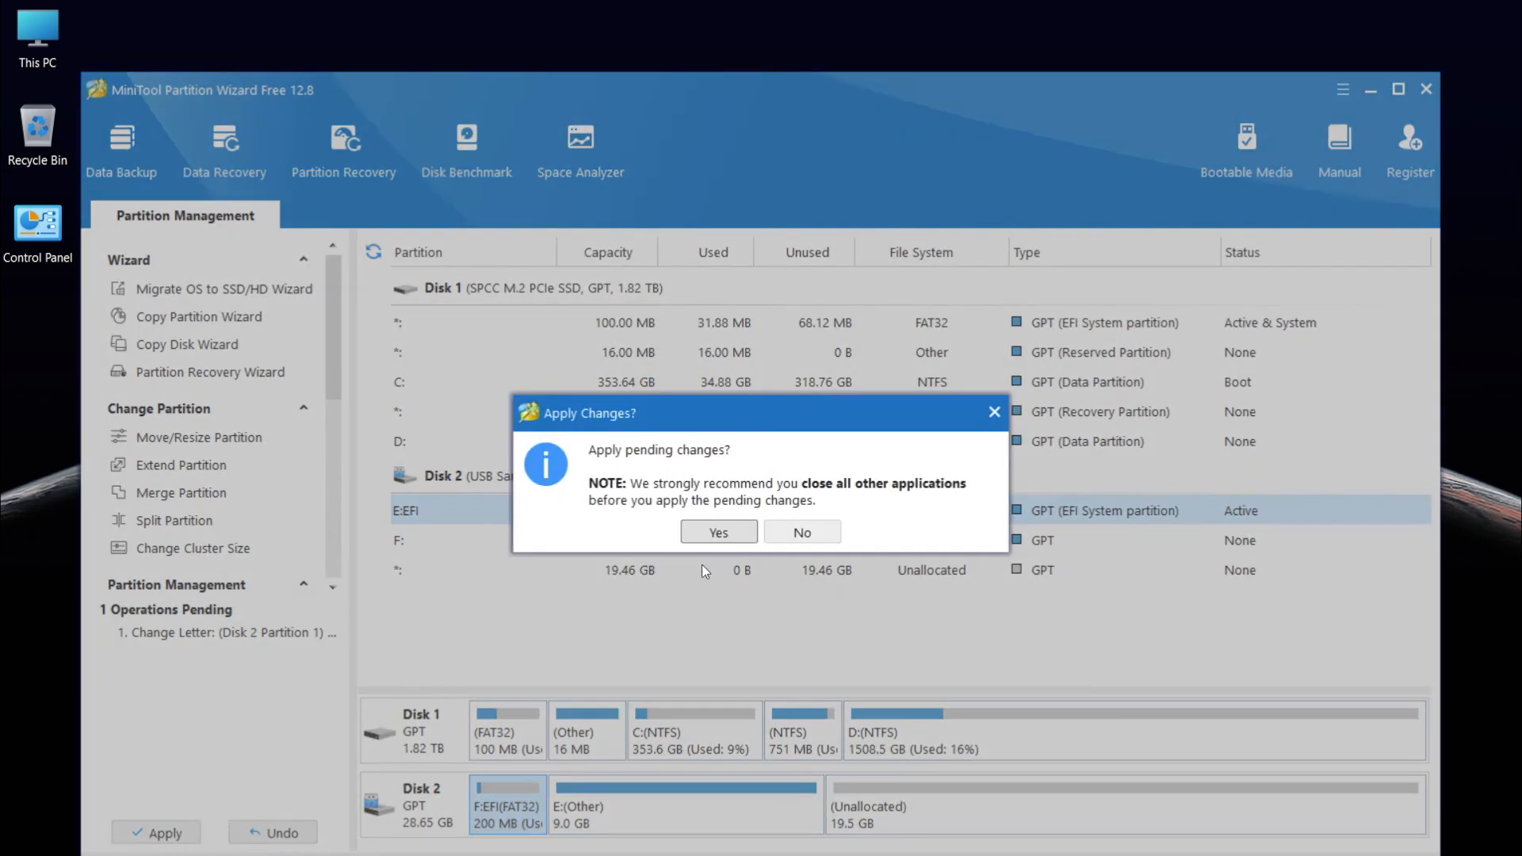
left_click(717, 533)
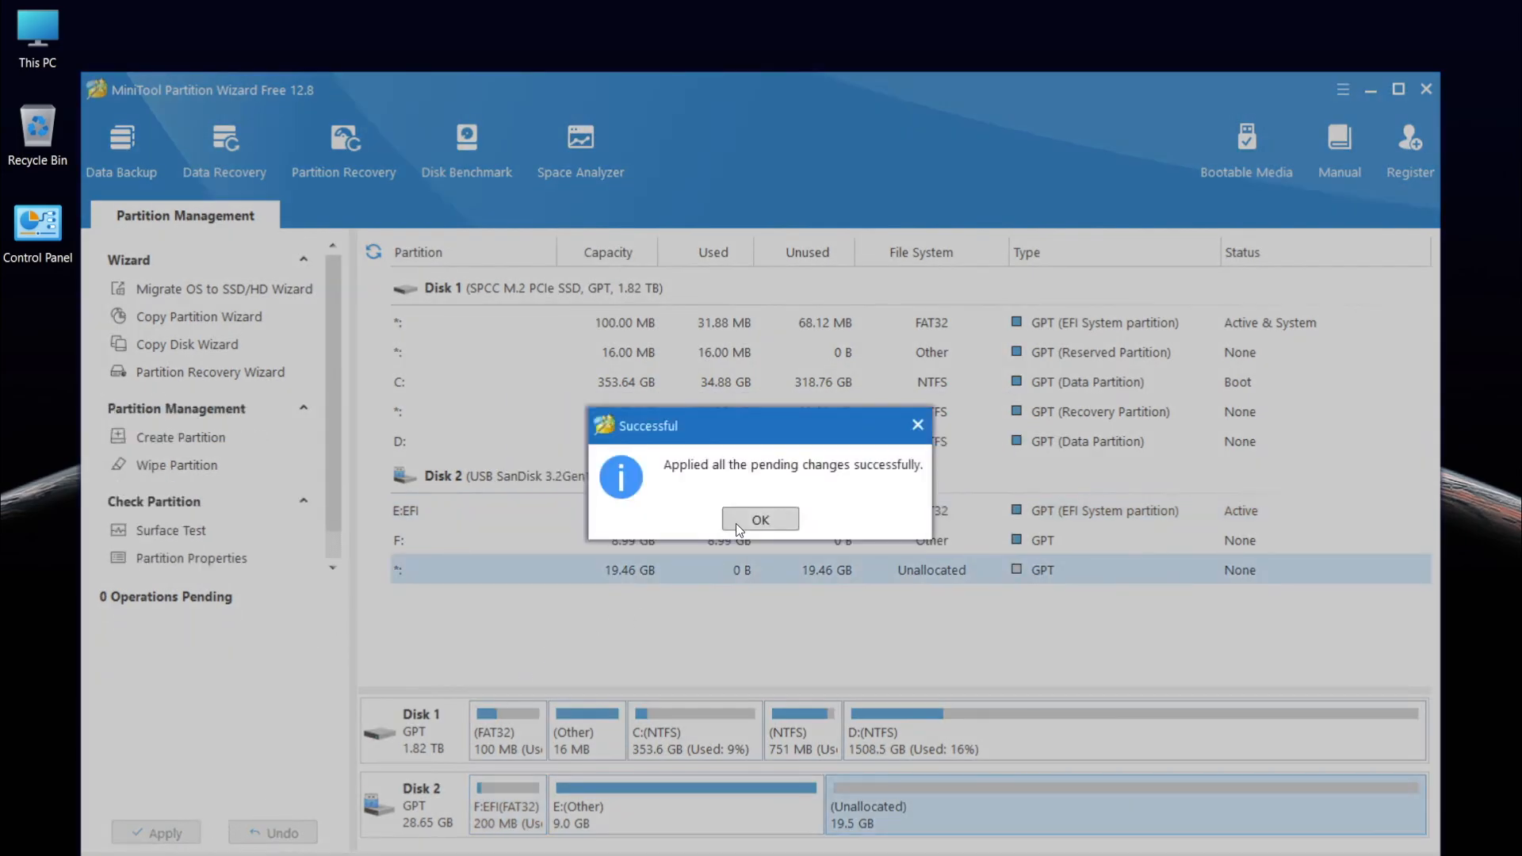
left_click(759, 520)
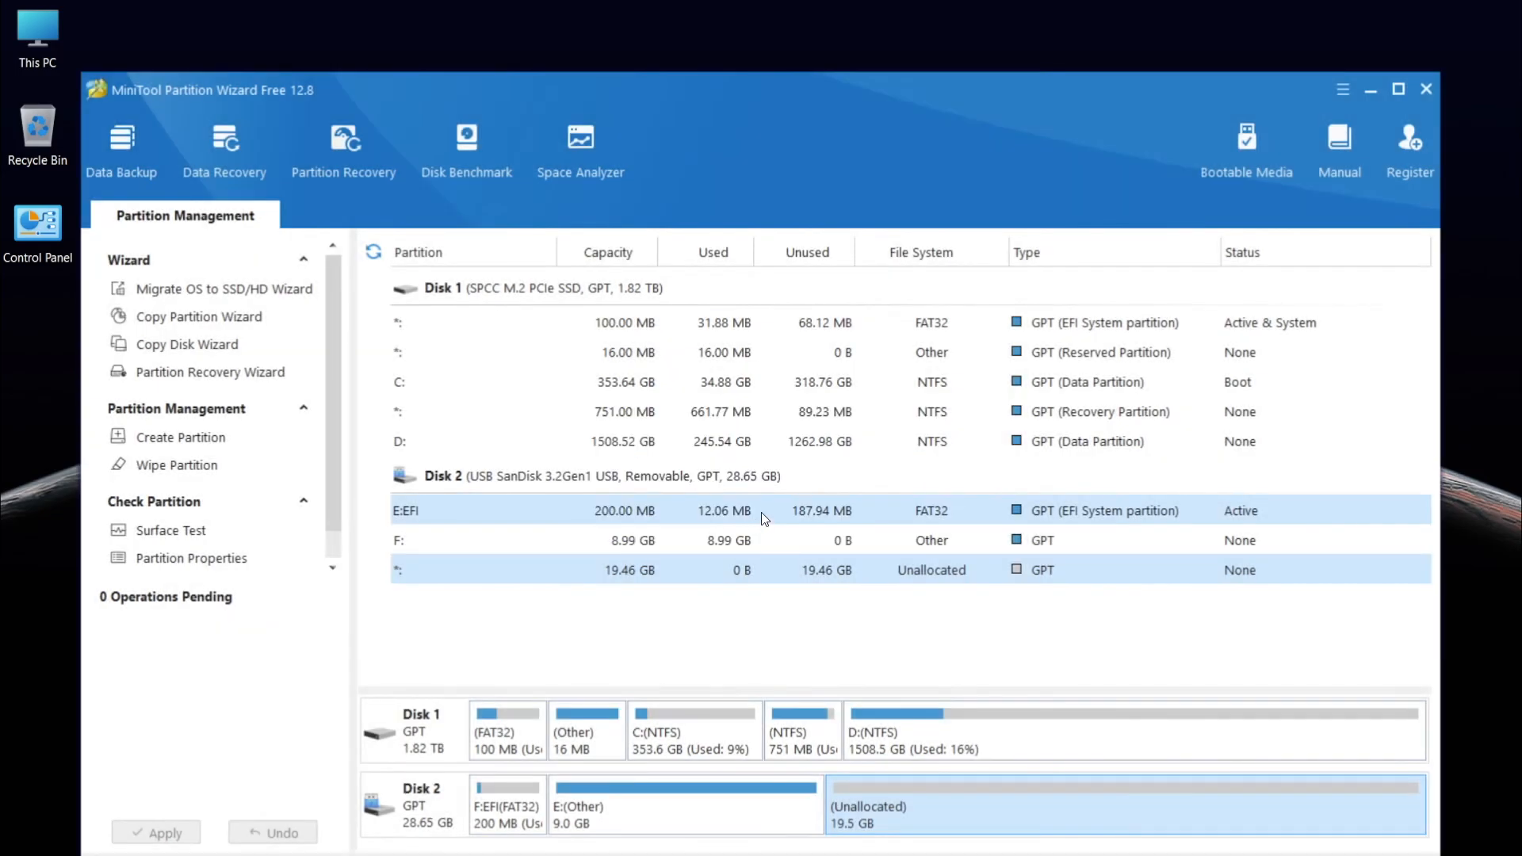
Quit MiniTool Partition Wizard
key("a")
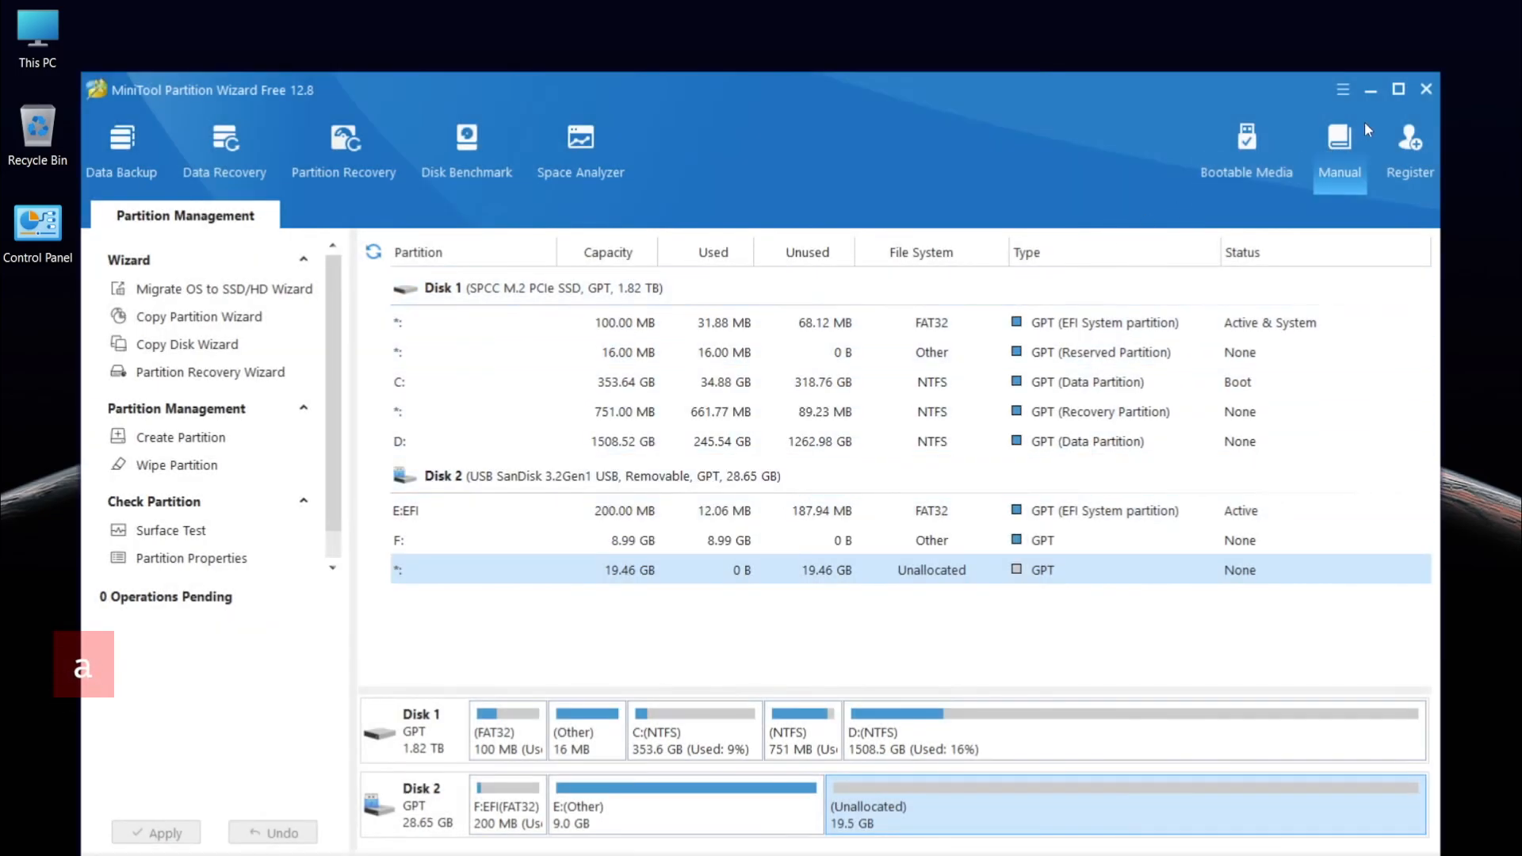
left_click(1425, 92)
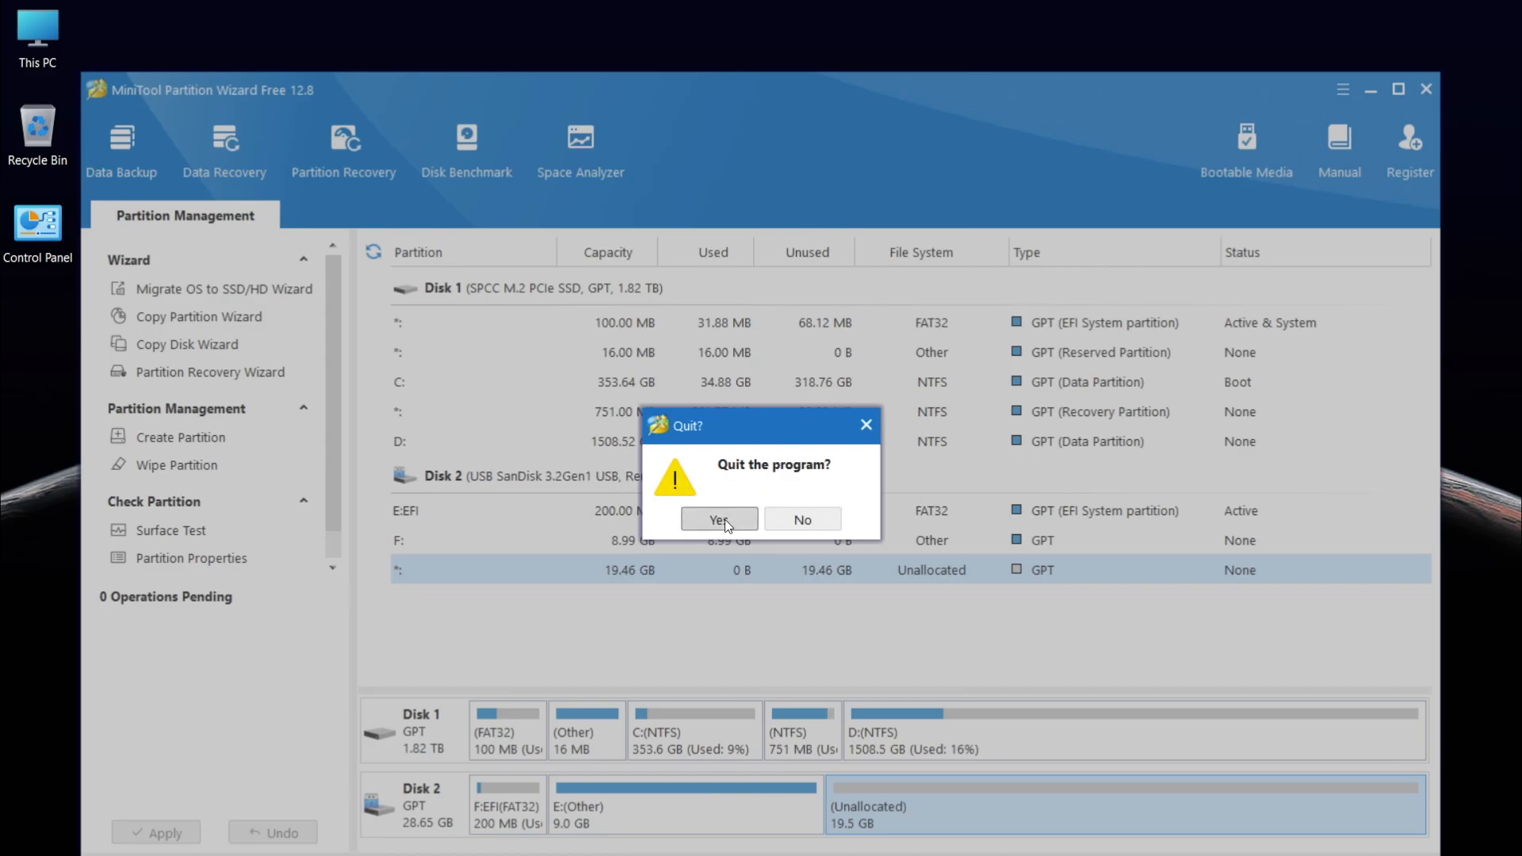
left_click(722, 519)
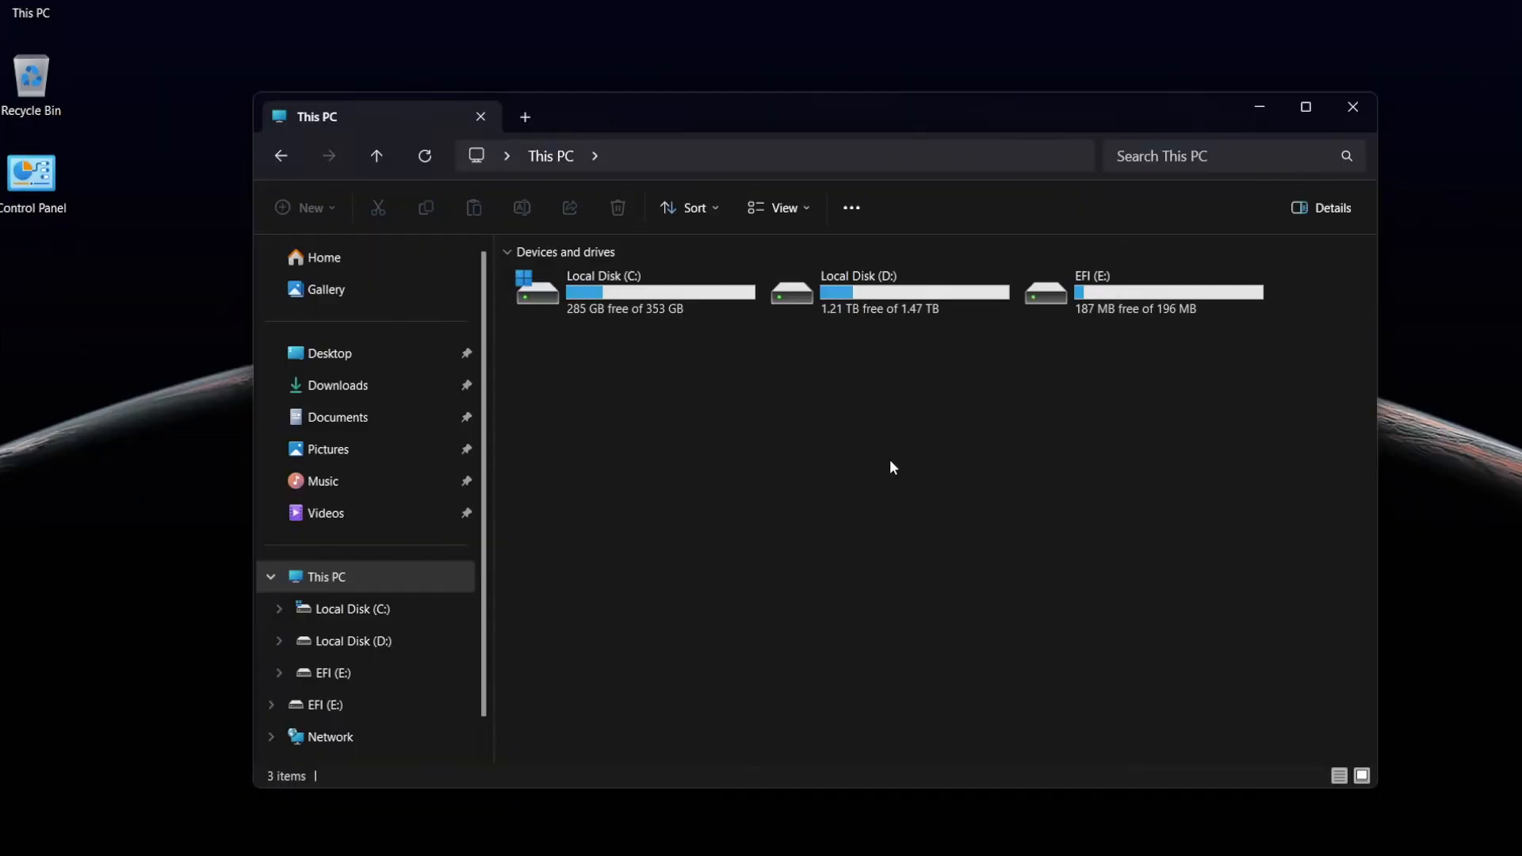
Try to open the EFI (E:) drive, continuing through the access prompt and its security properties
double_click(1096, 301)
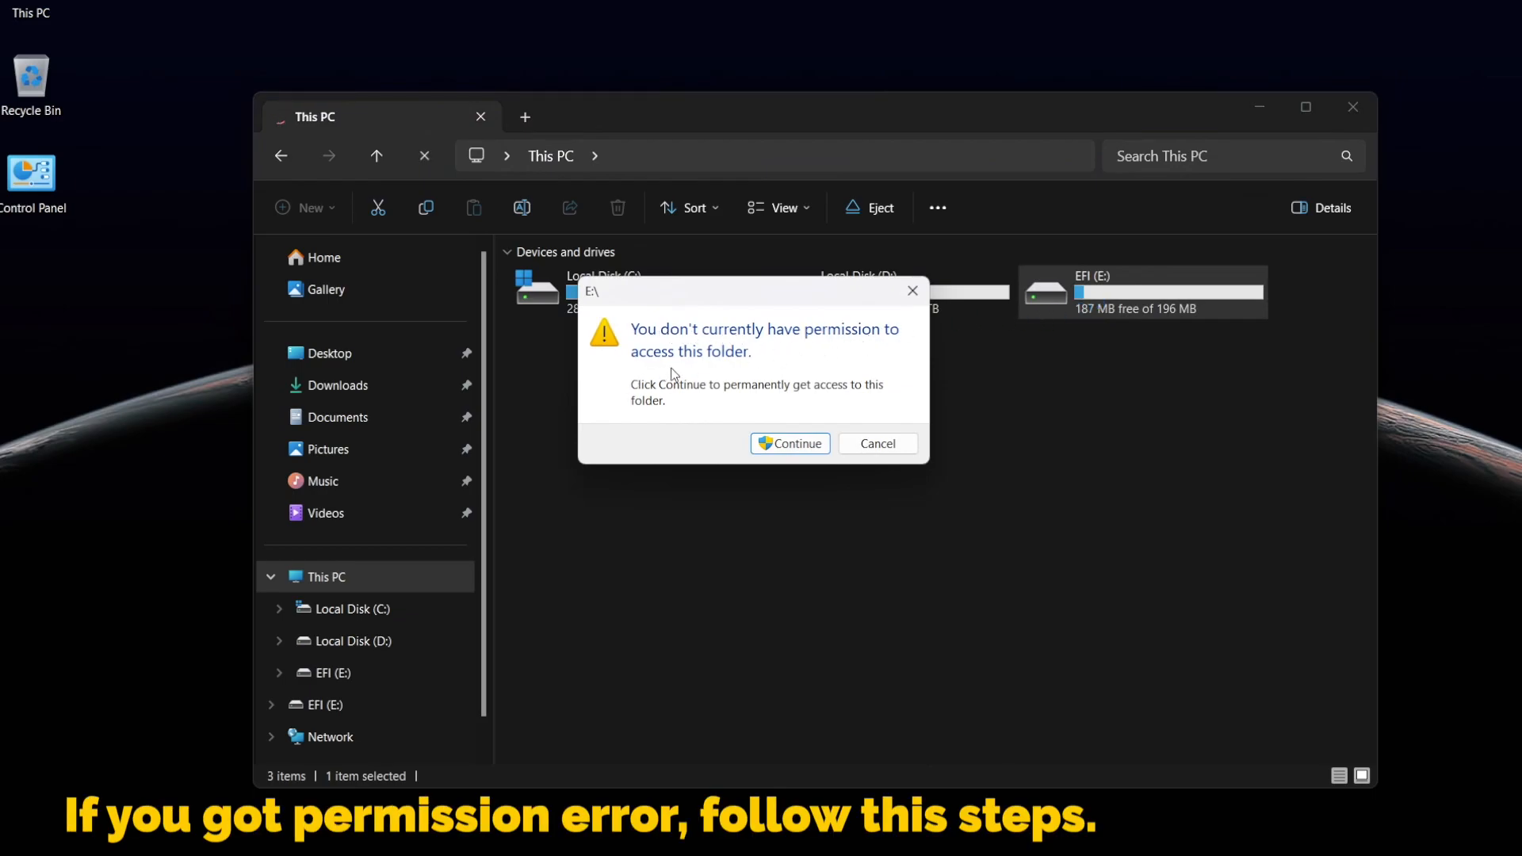
left_click(791, 443)
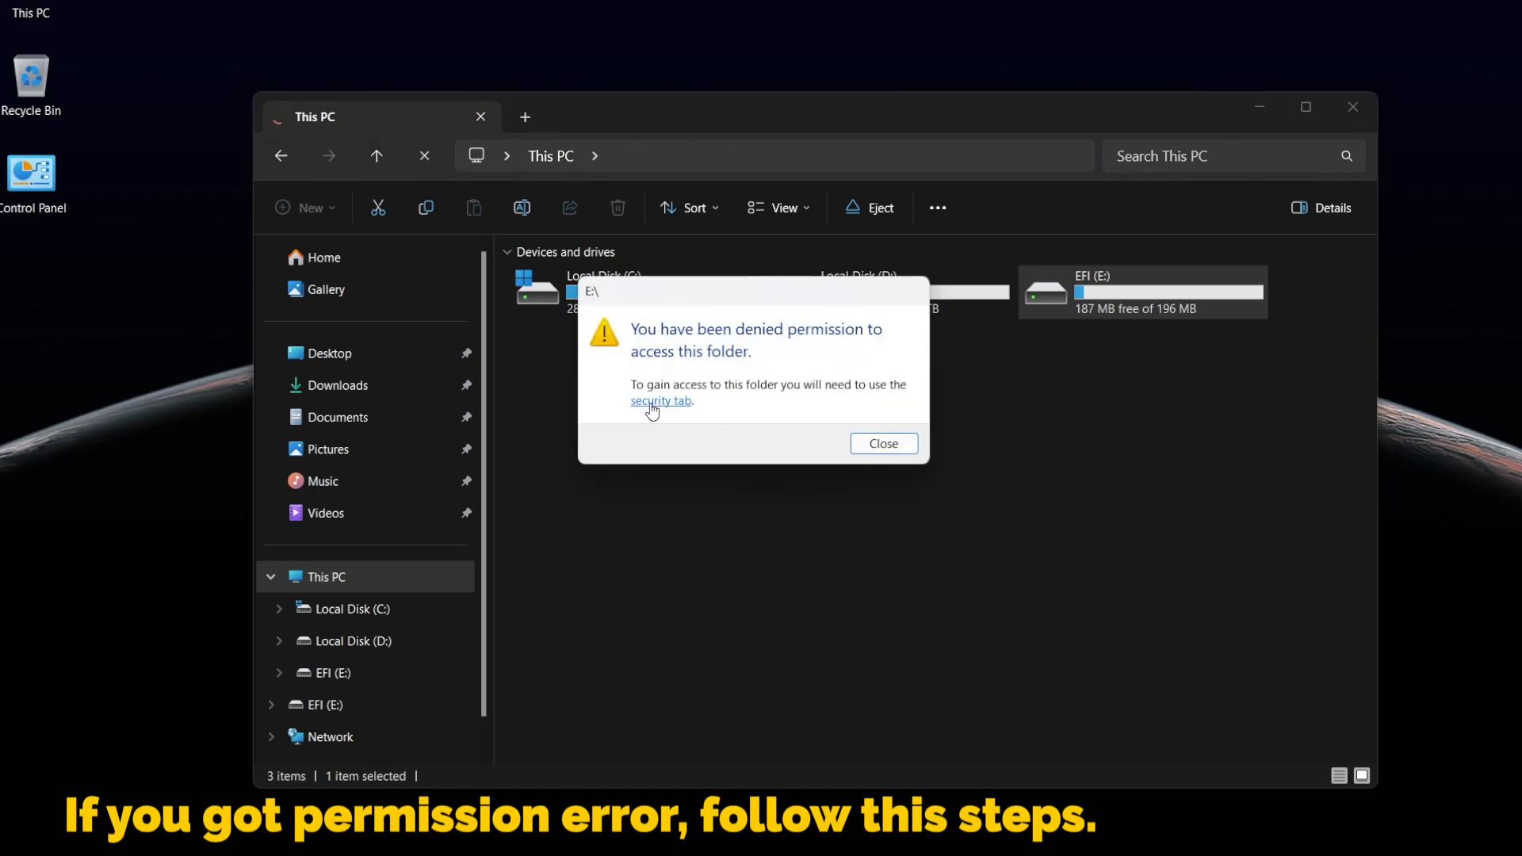
left_click(661, 402)
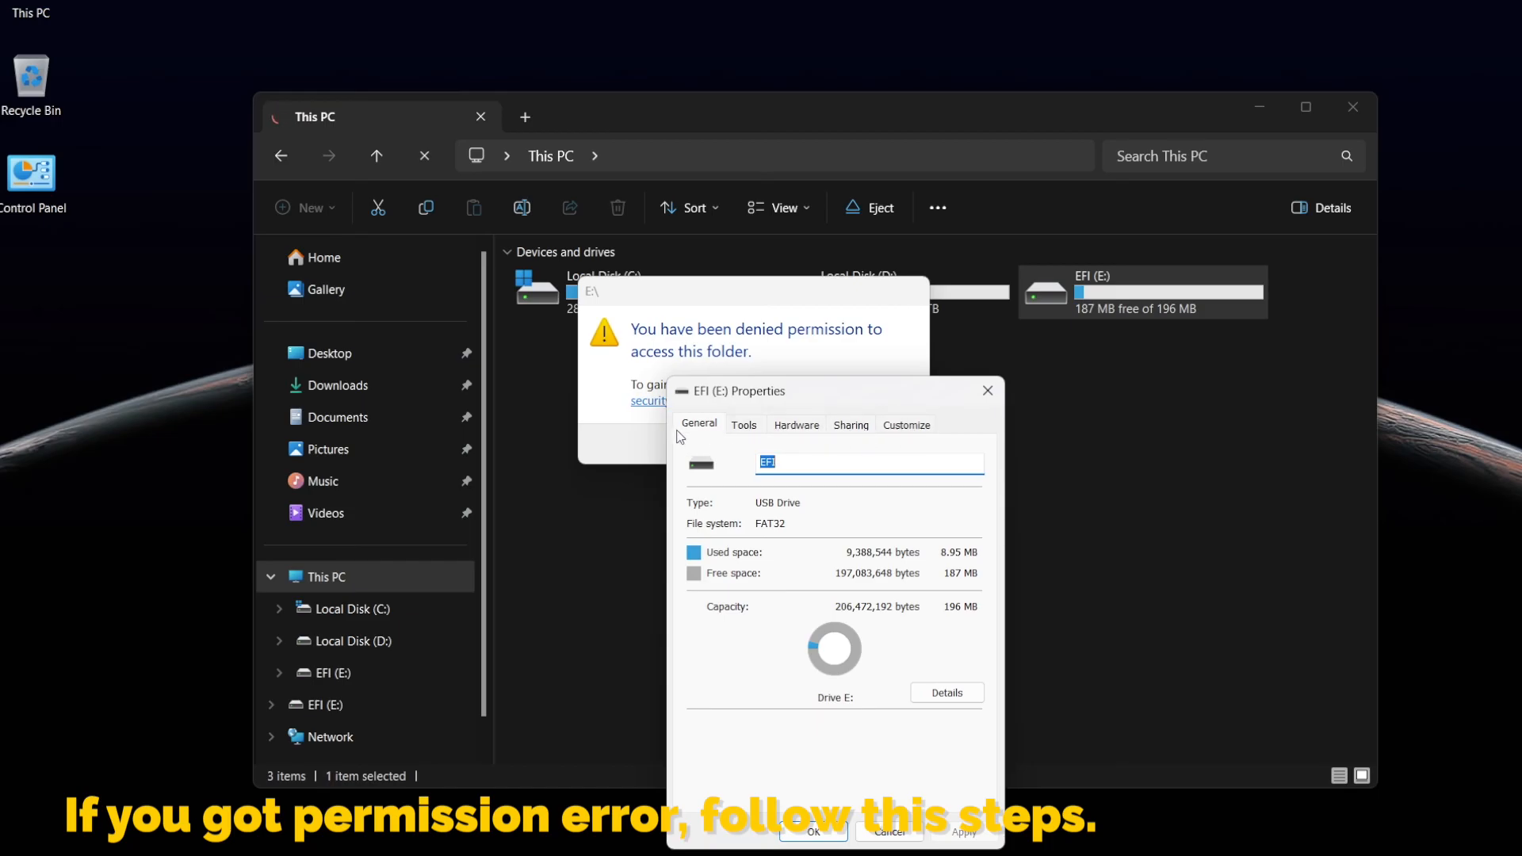
left_click(983, 394)
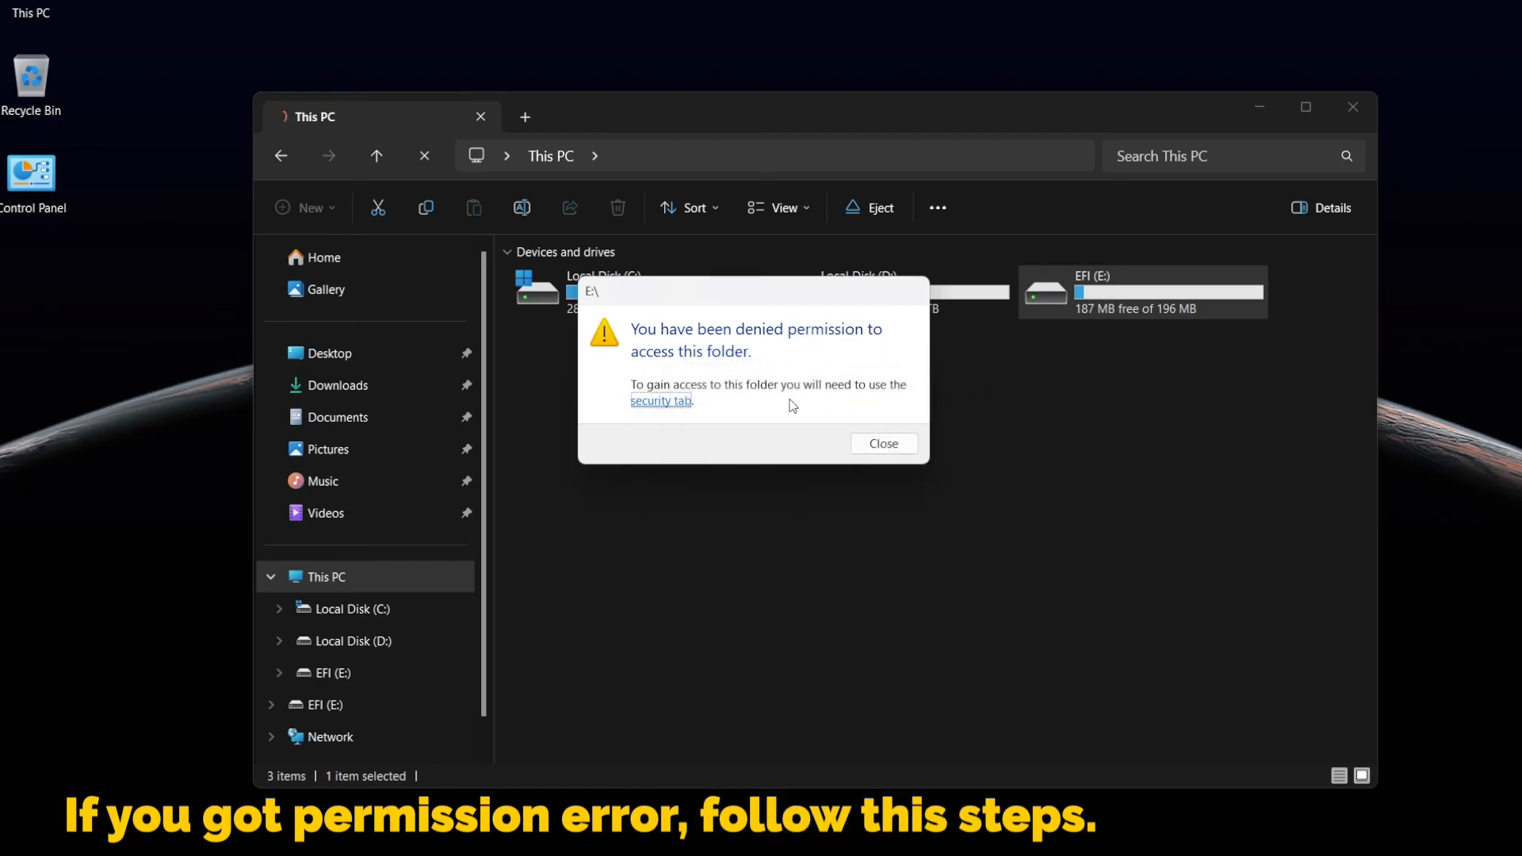
left_click(909, 446)
left_click(904, 441)
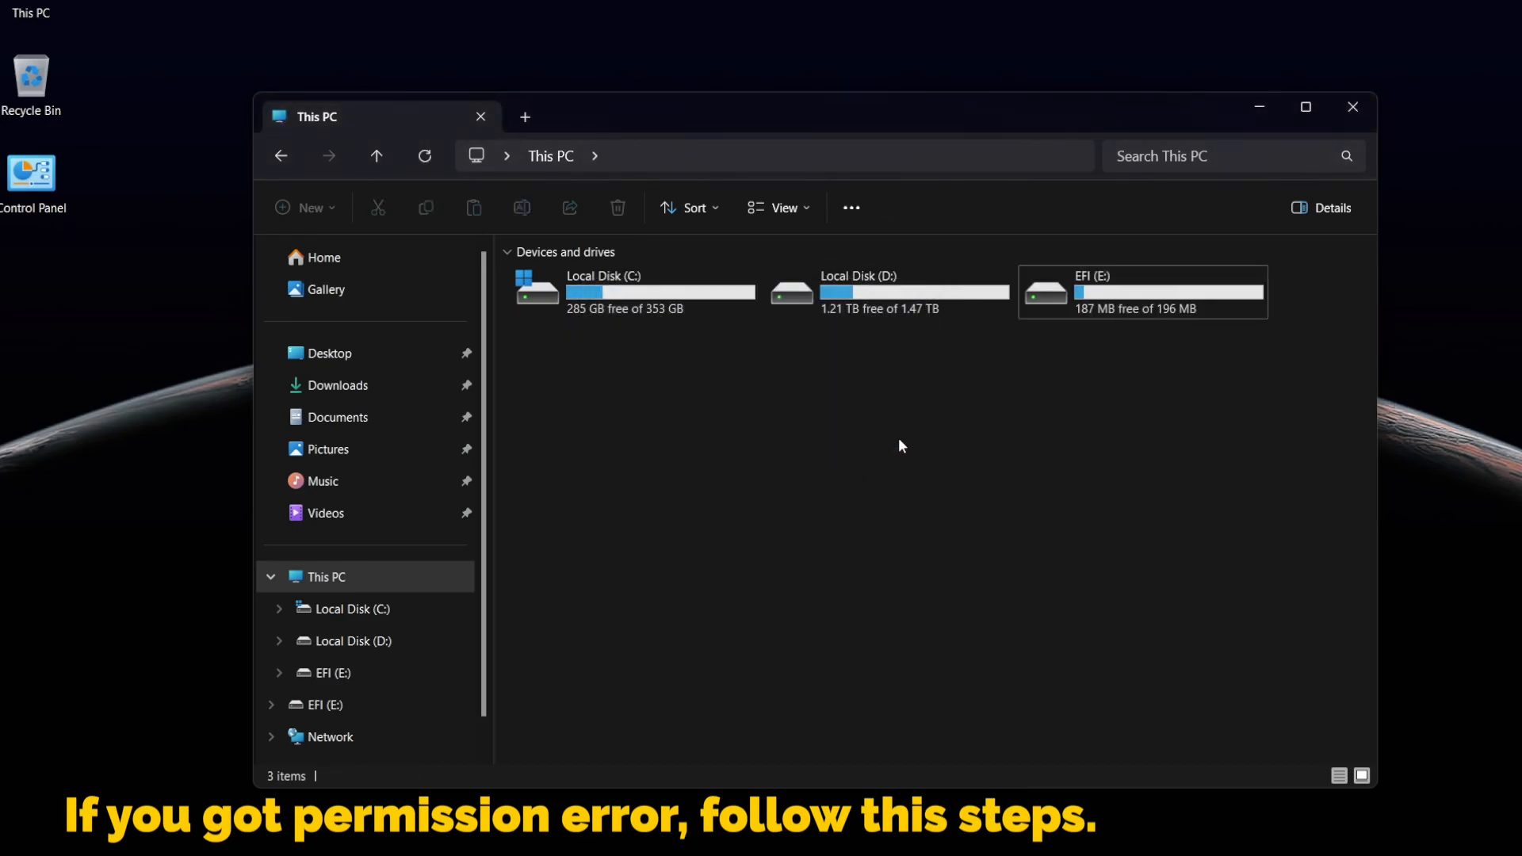
Search for and open Edit group policy
left_click(689, 855)
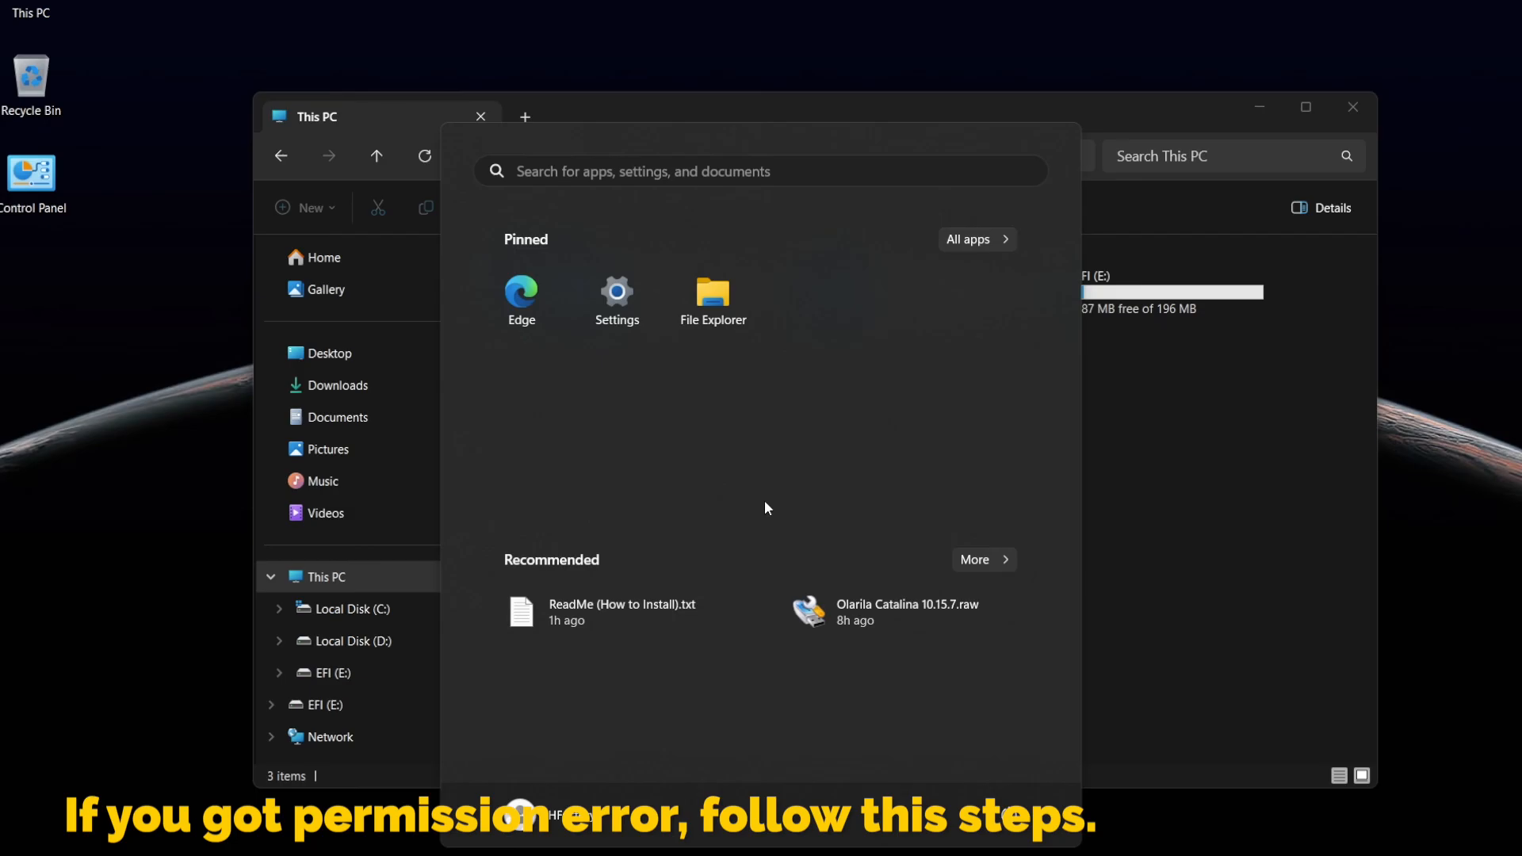
type("edit")
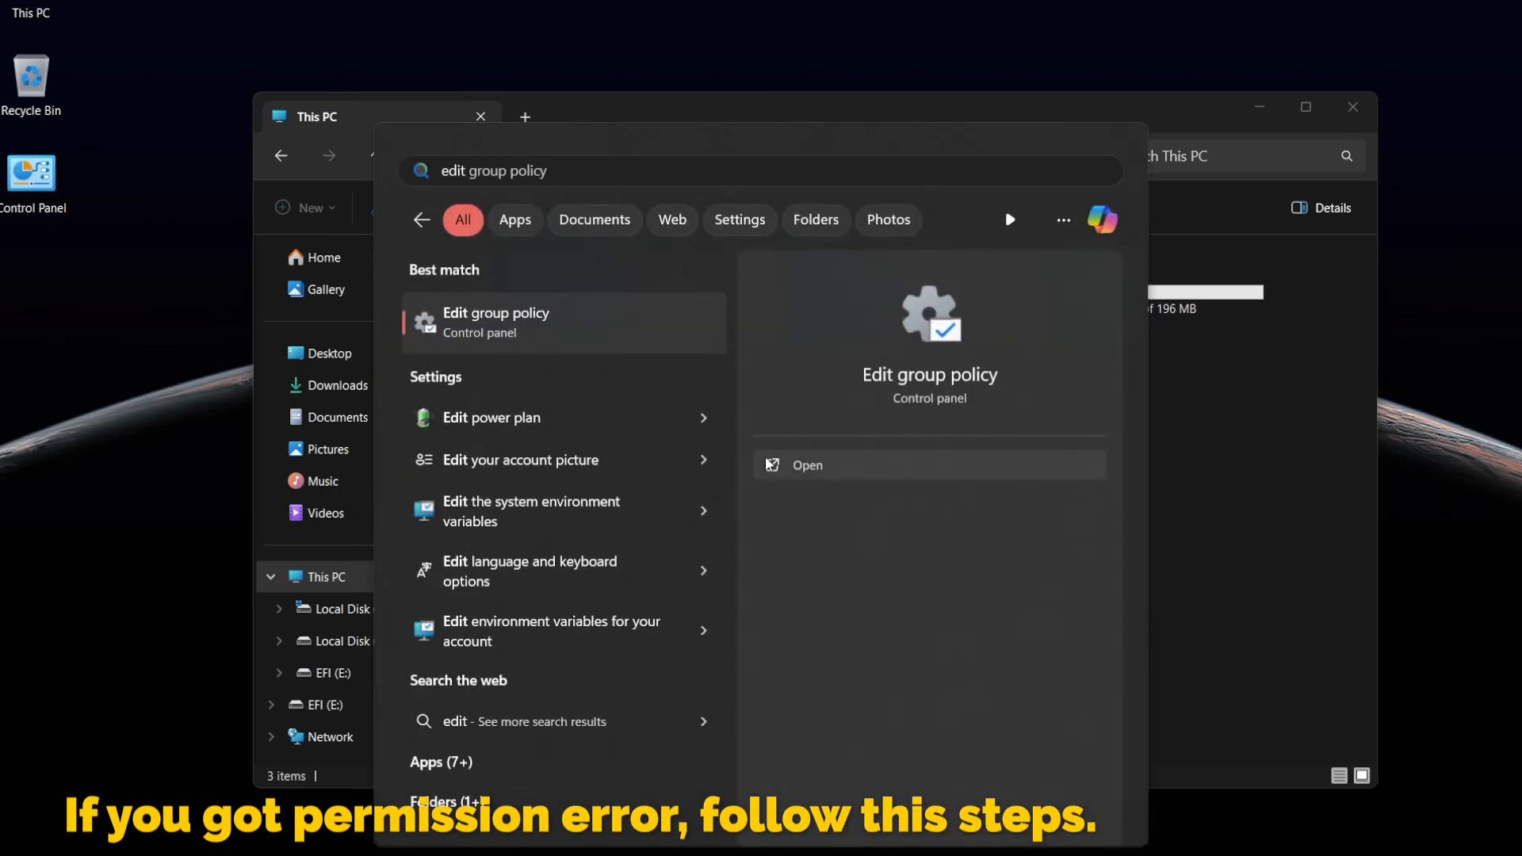
left_click(592, 333)
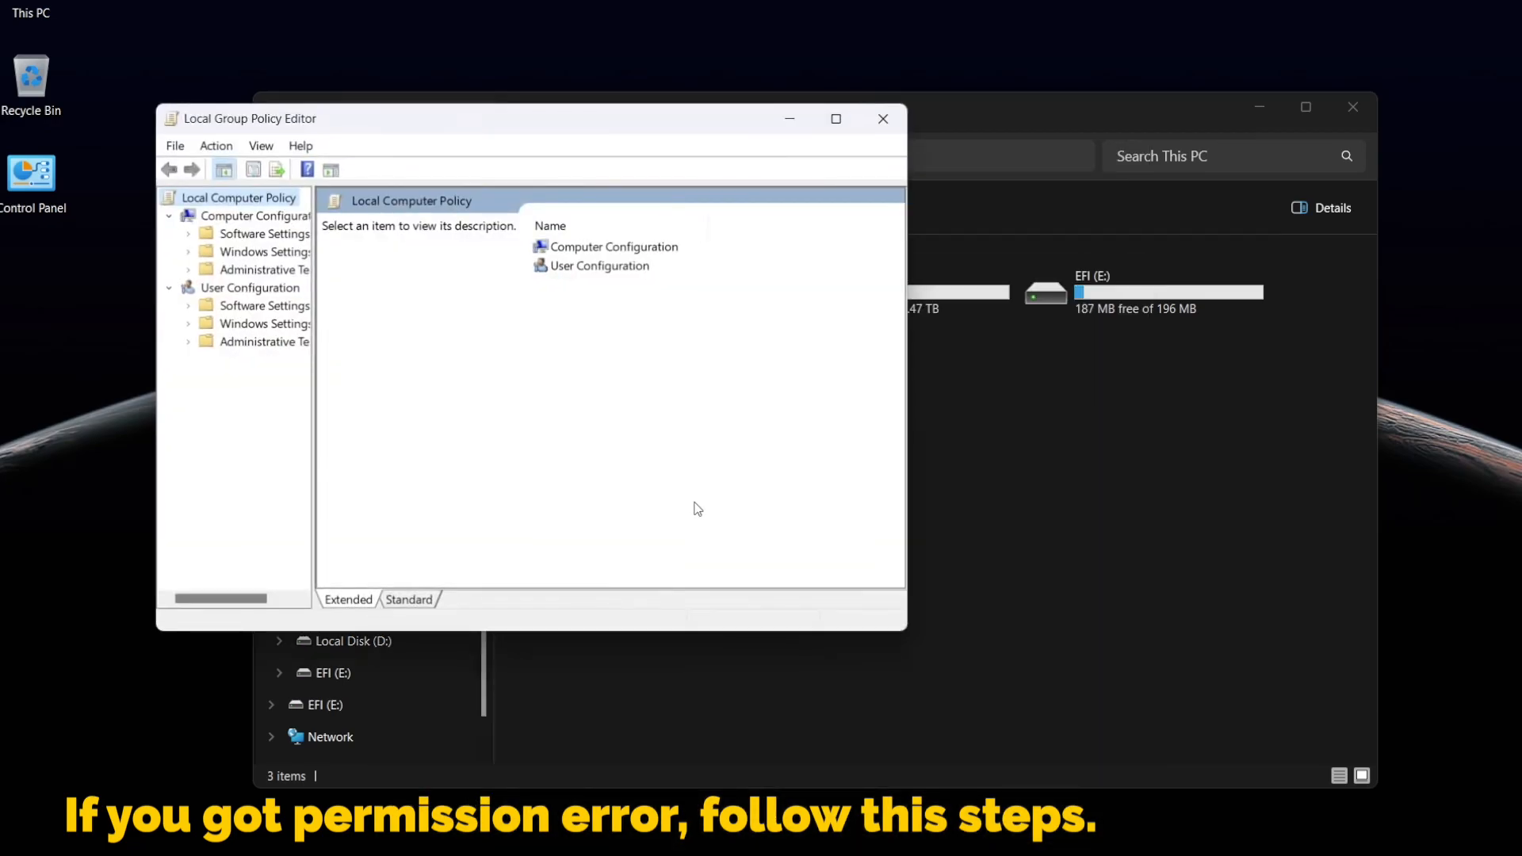
Open Security Options under Computer Configuration > Windows Settings > Security Settings > Local Policies
left_click_drag(313, 546, 460, 552)
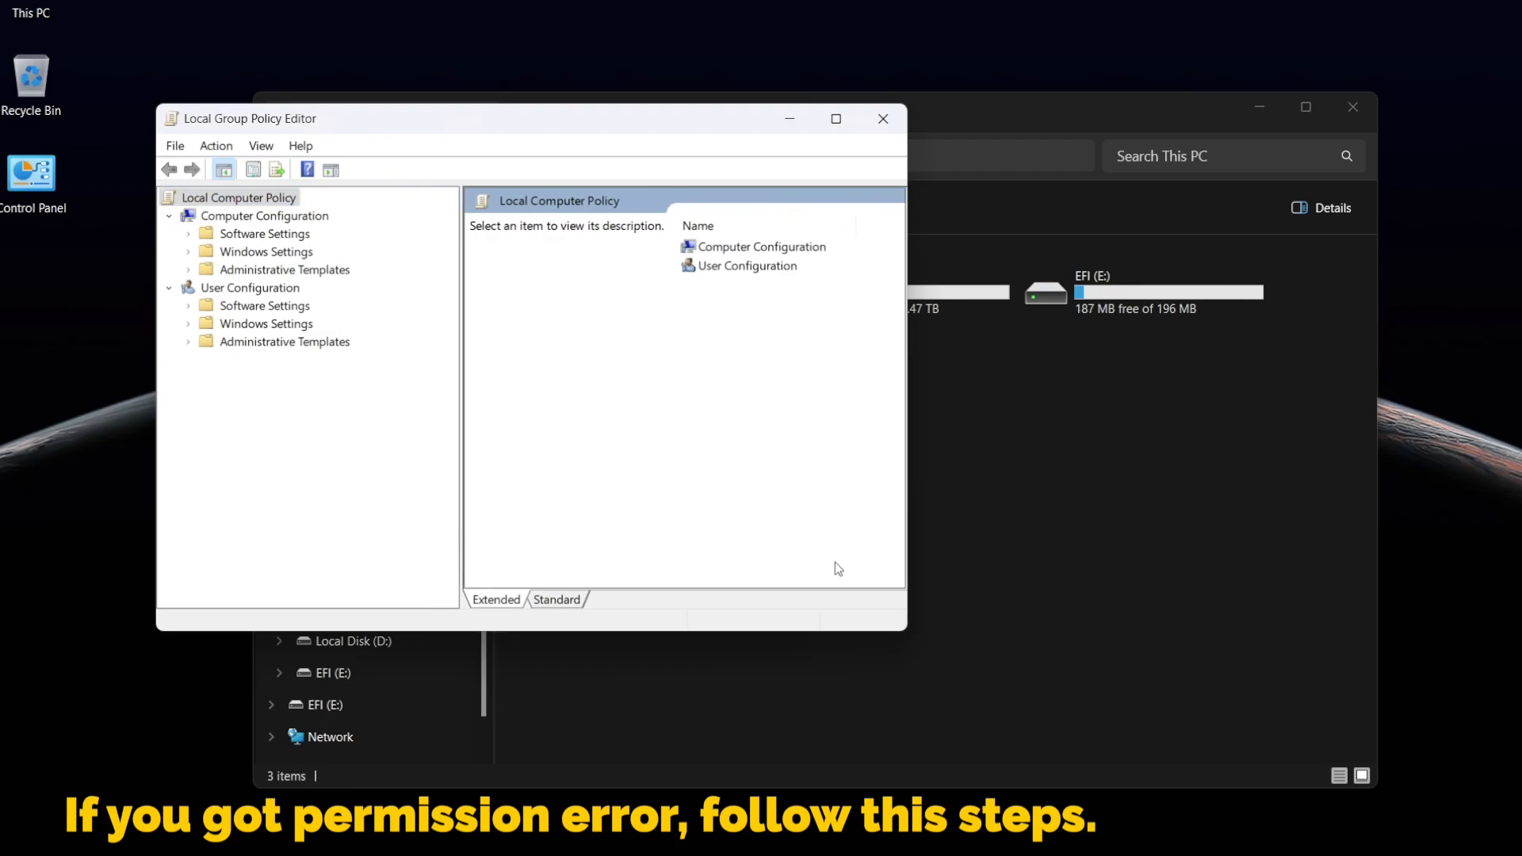
left_click_drag(915, 561, 1155, 561)
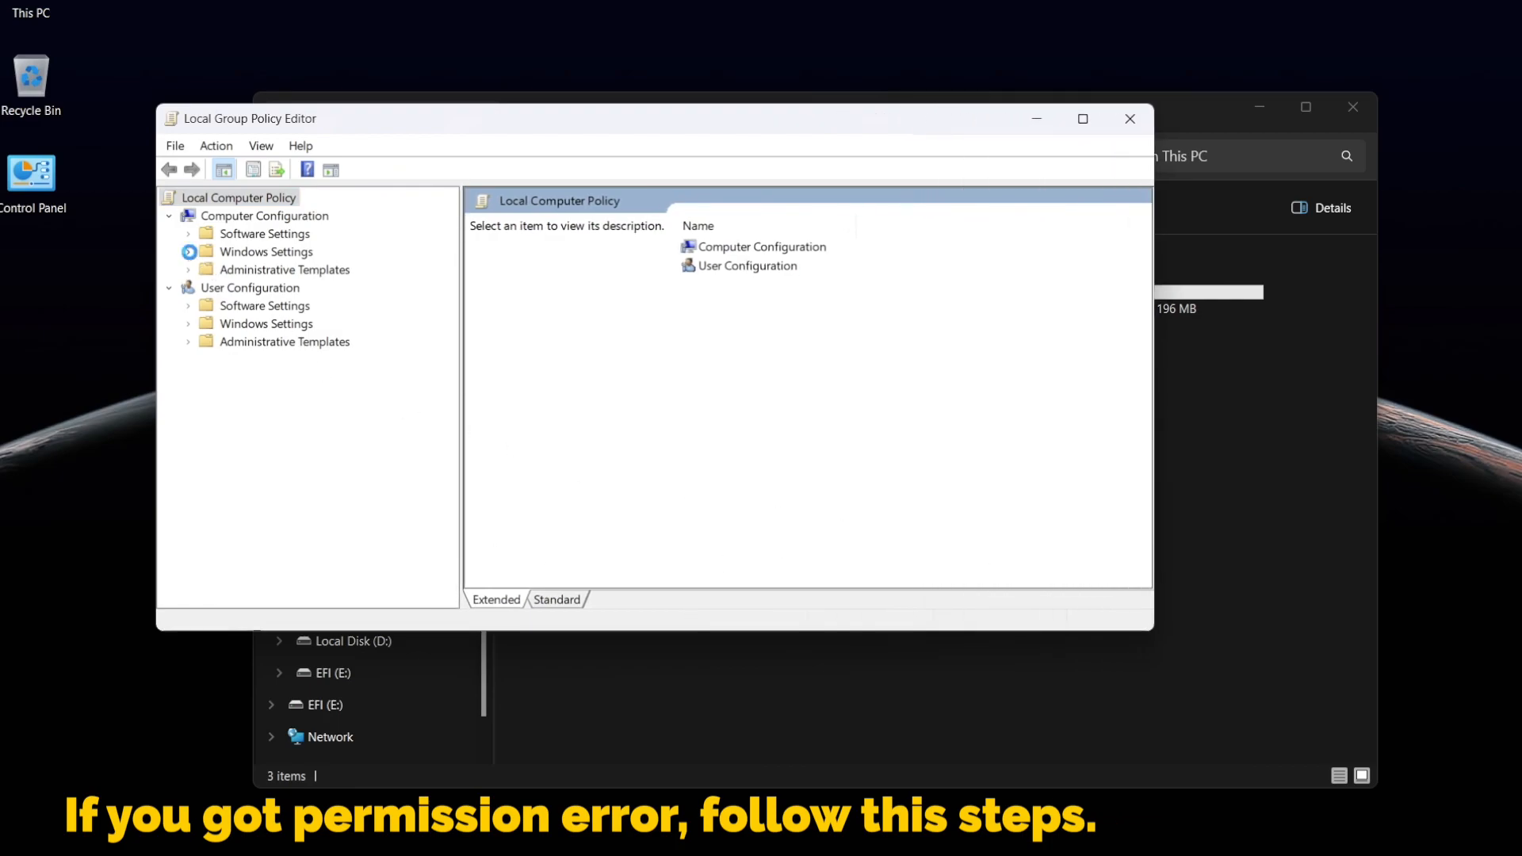
left_click(189, 252)
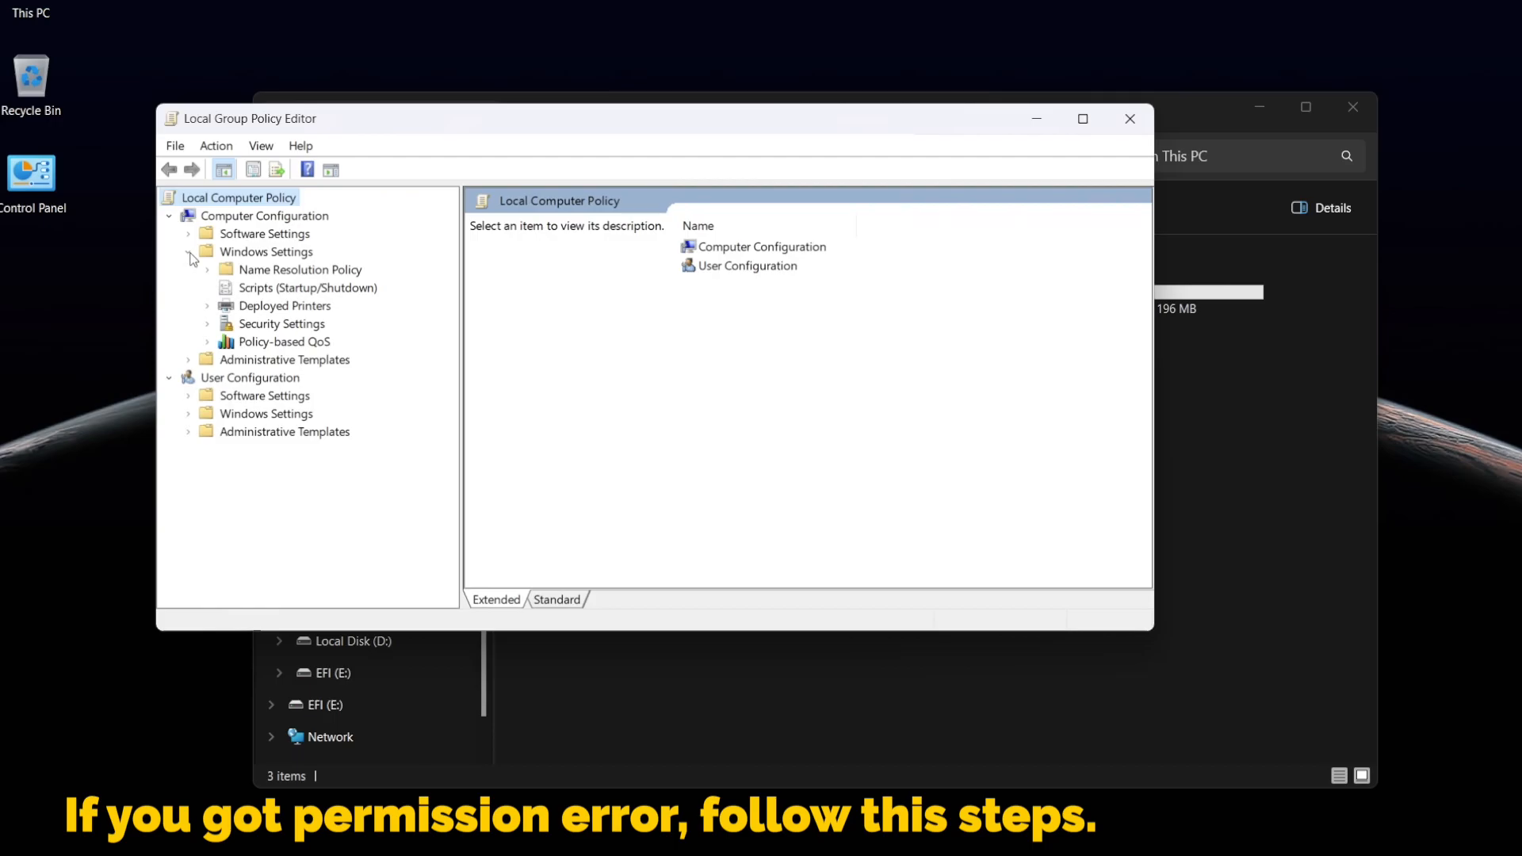
left_click(207, 324)
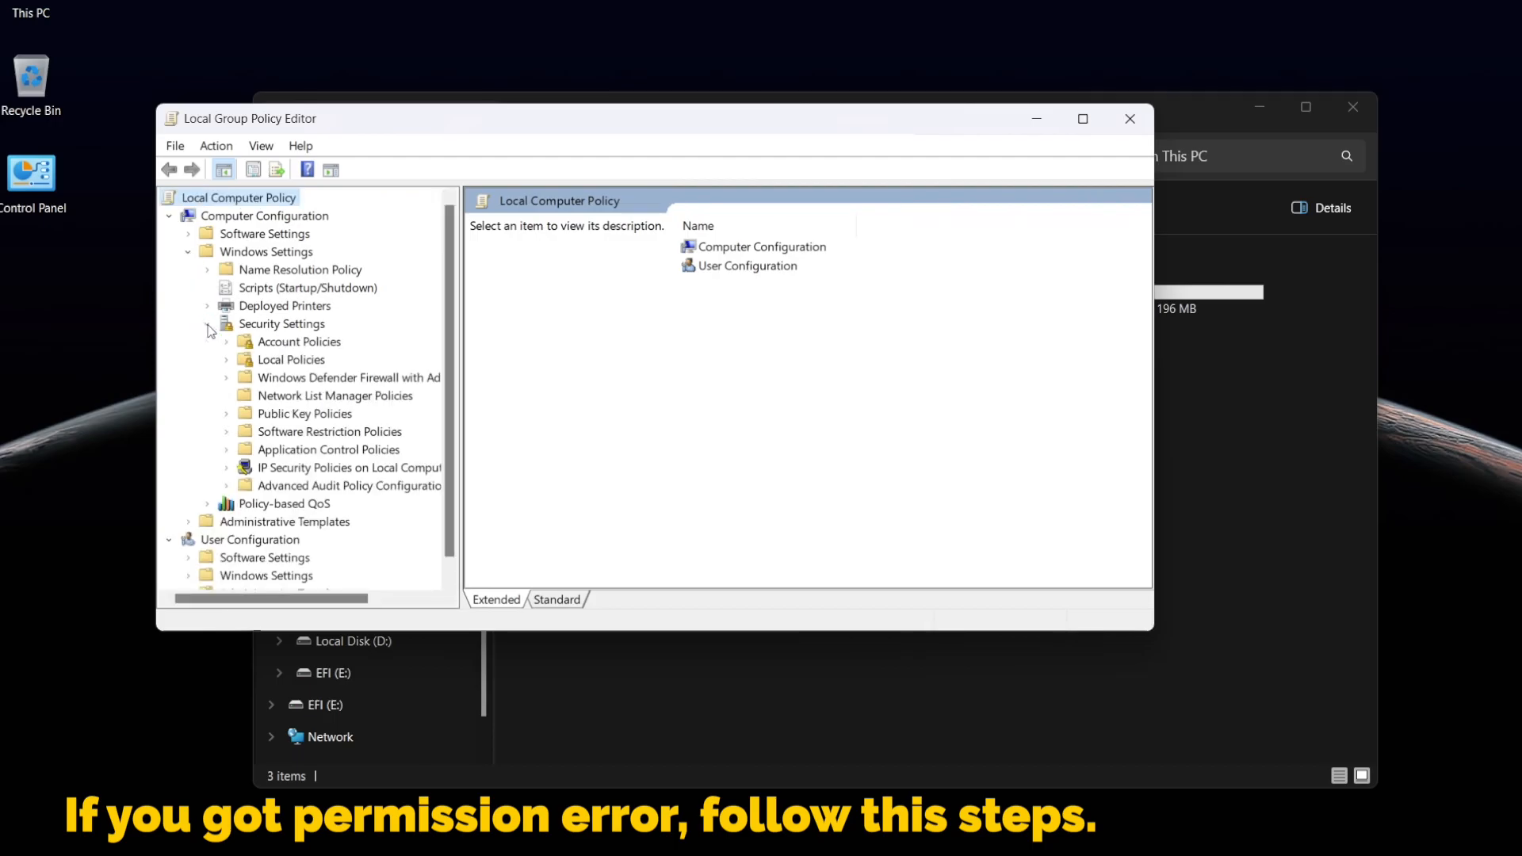
left_click(228, 360)
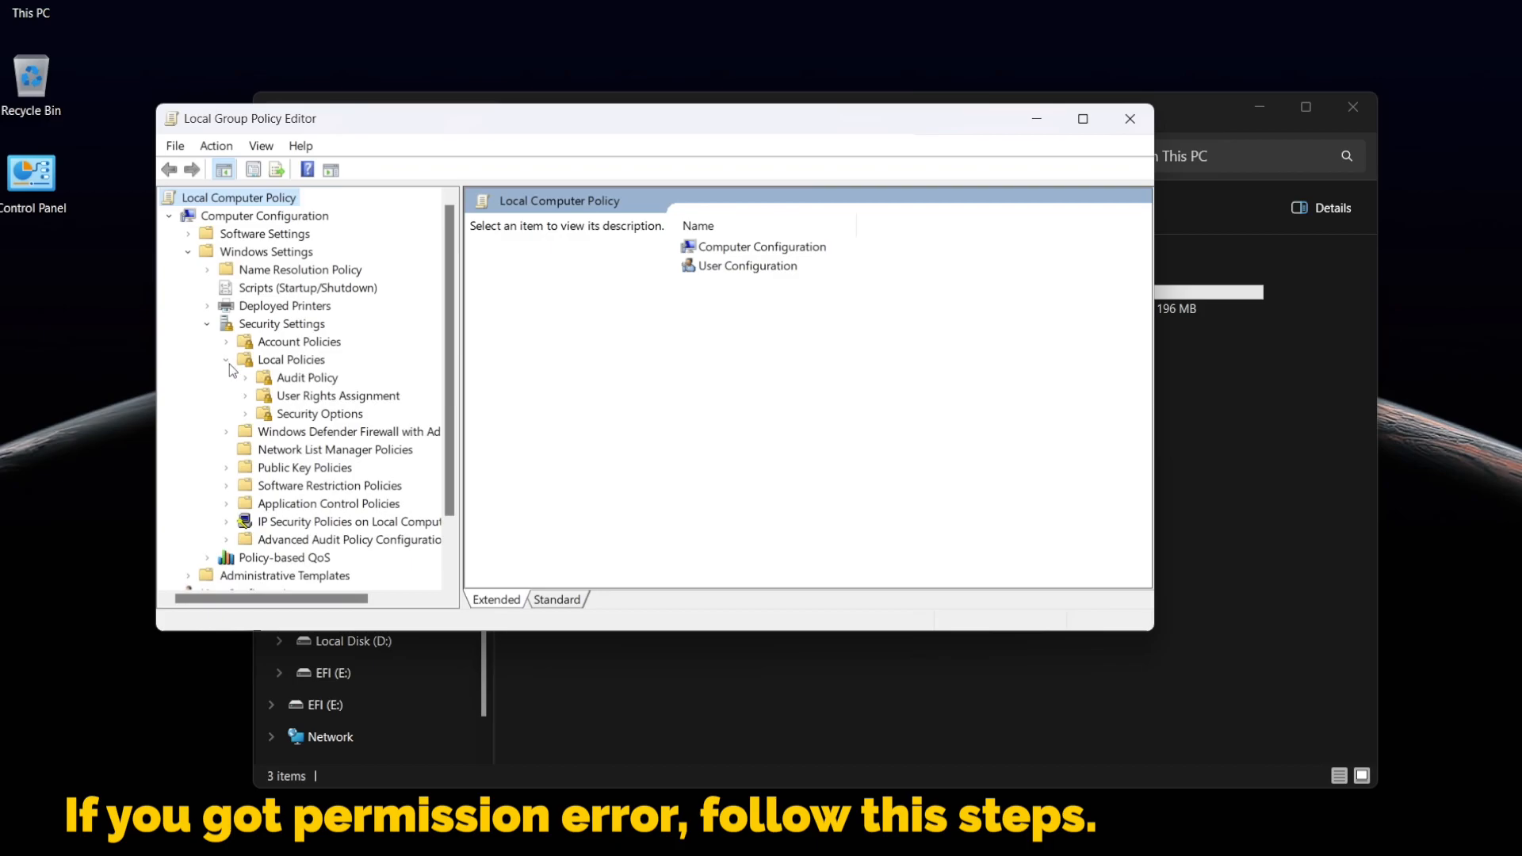
left_click(308, 414)
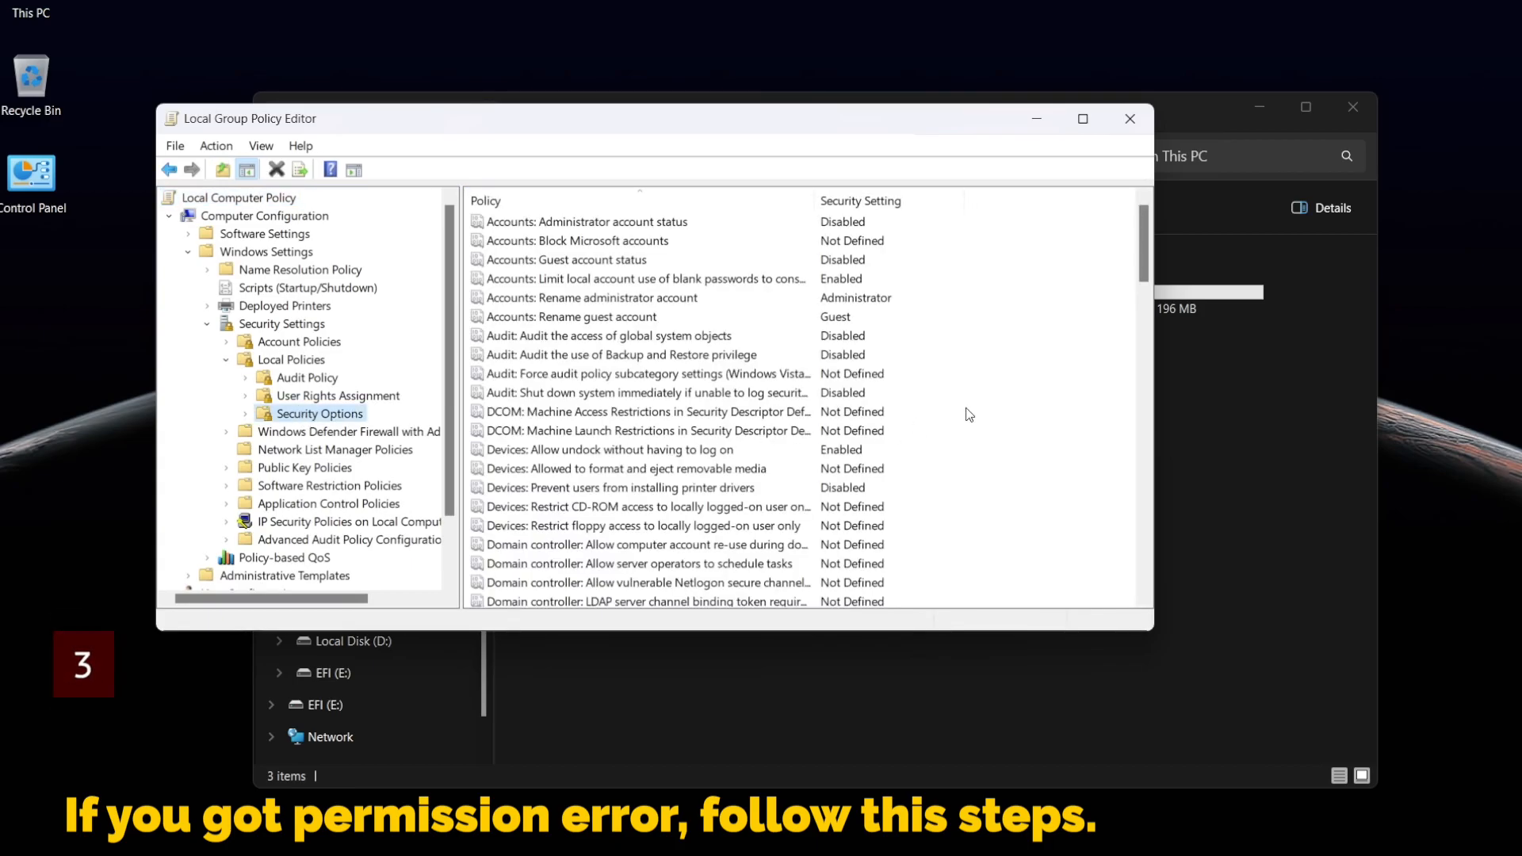
Set the policy User Account Control: Admin Approval Mode for the Built-in Administrator account to Disabled
left_click_drag(1140, 257, 1049, 579)
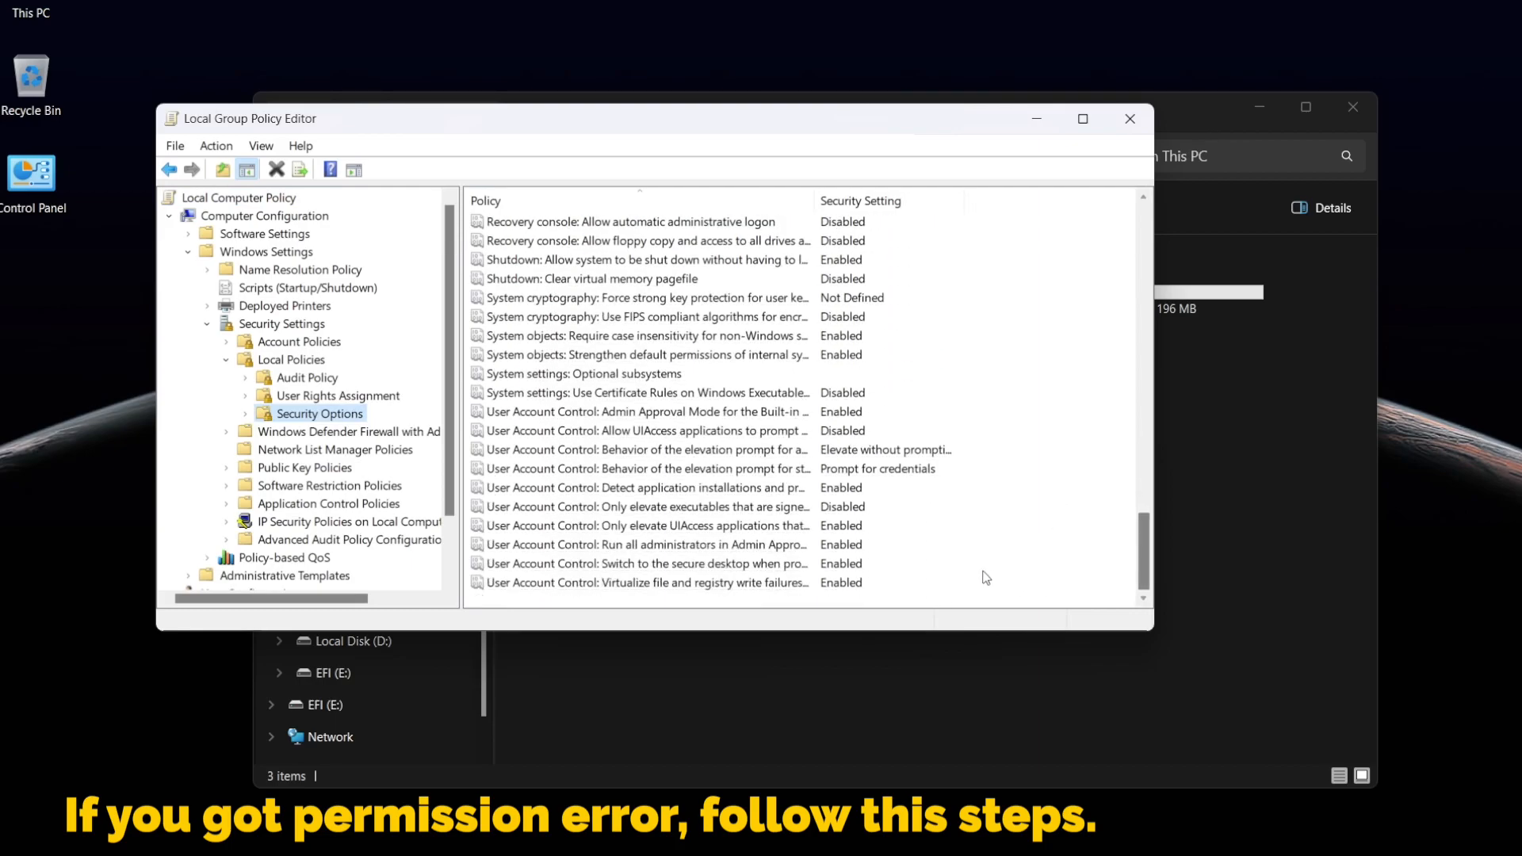
left_click(641, 412)
double_click(643, 412)
left_click(520, 289)
left_click(666, 601)
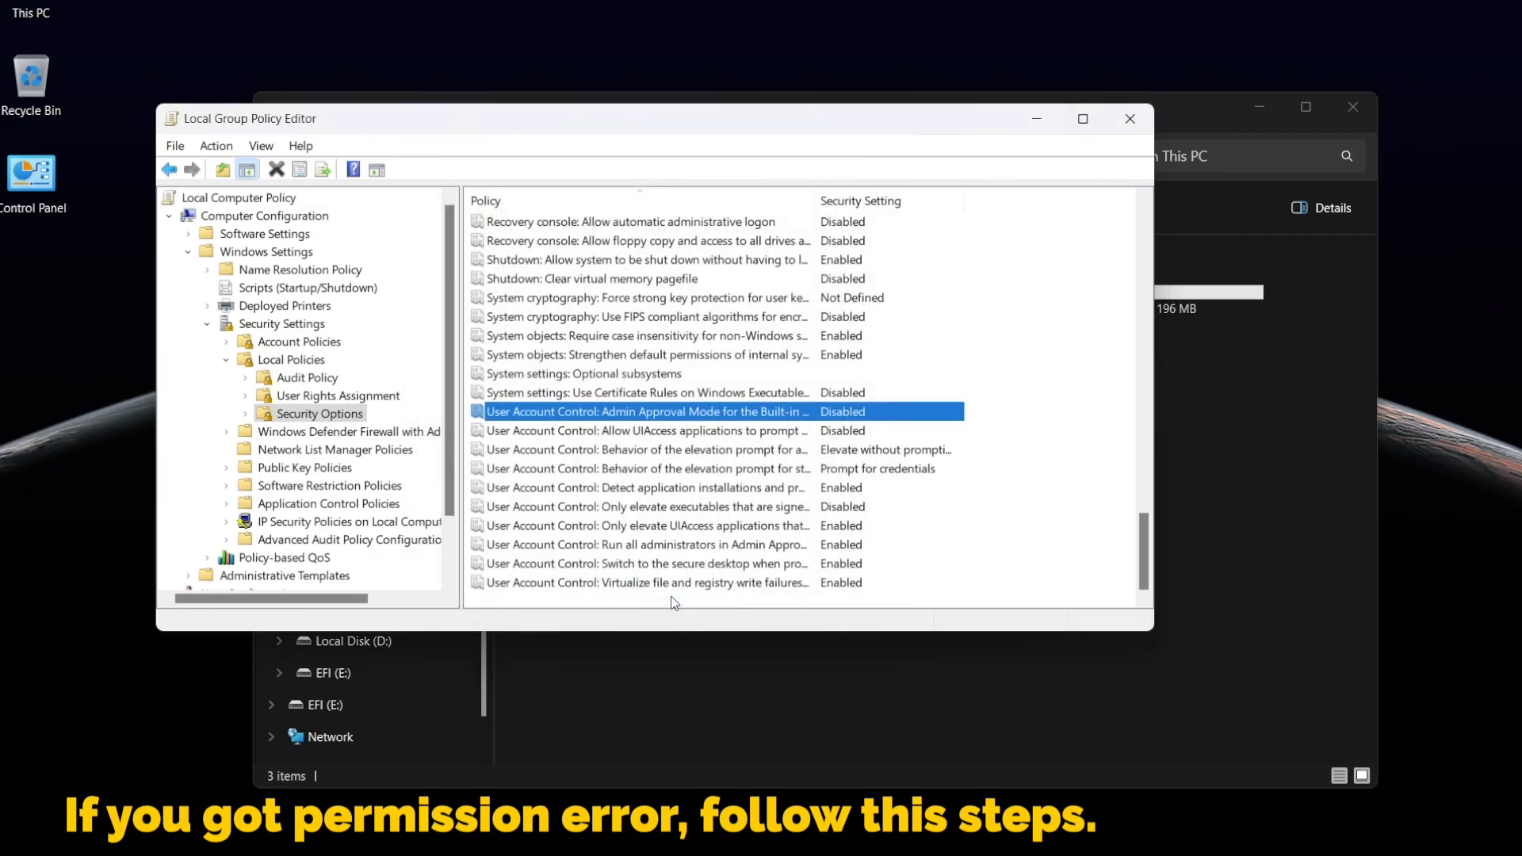
Set the policy User Account Control: Run all administrators in Admin Approval Mode to Disabled
left_click(666, 546)
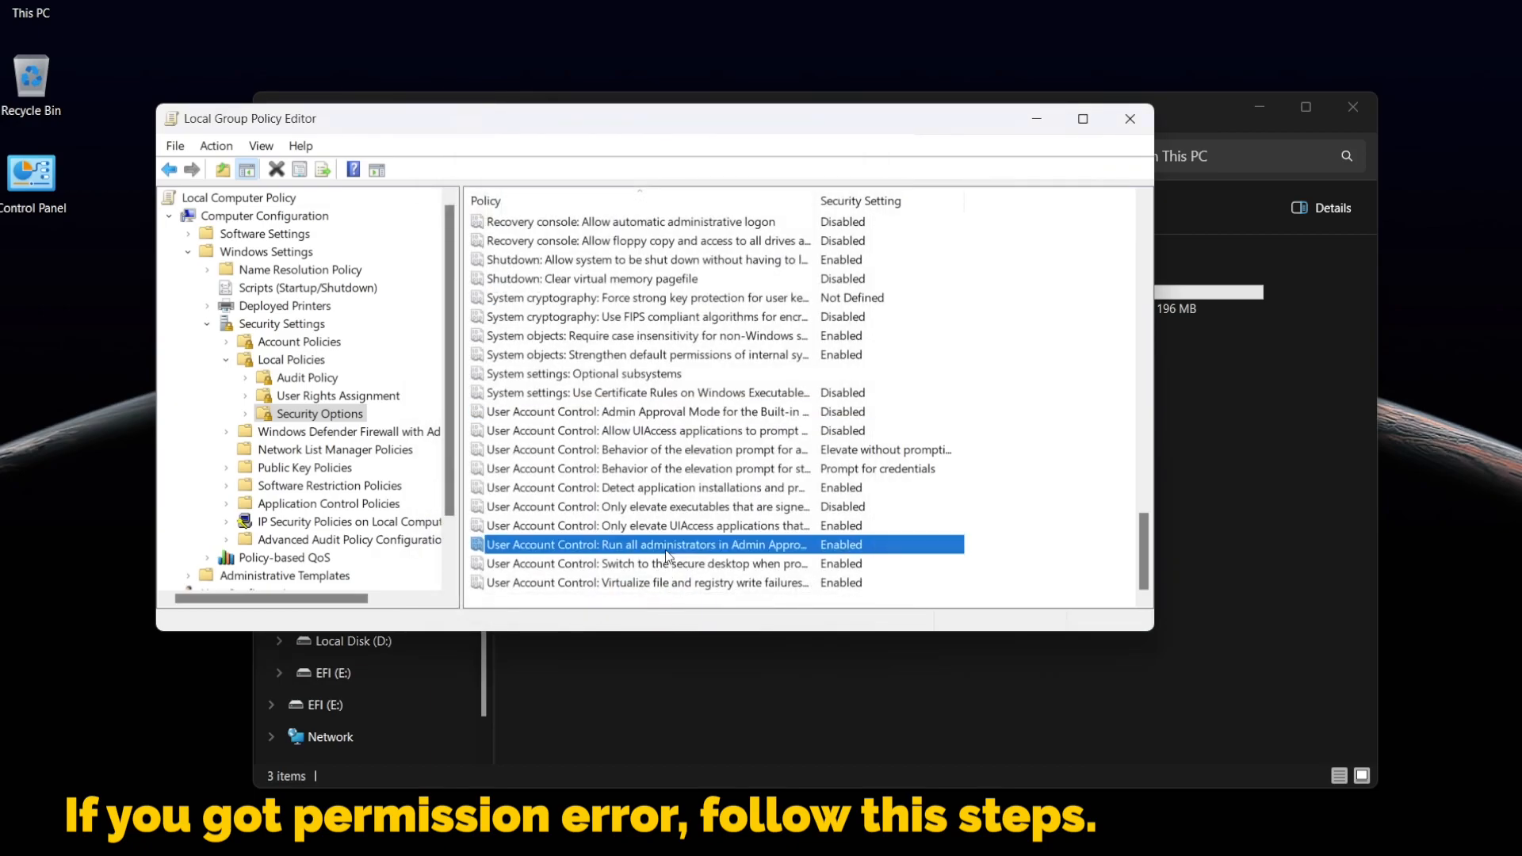
double_click(665, 547)
left_click(505, 287)
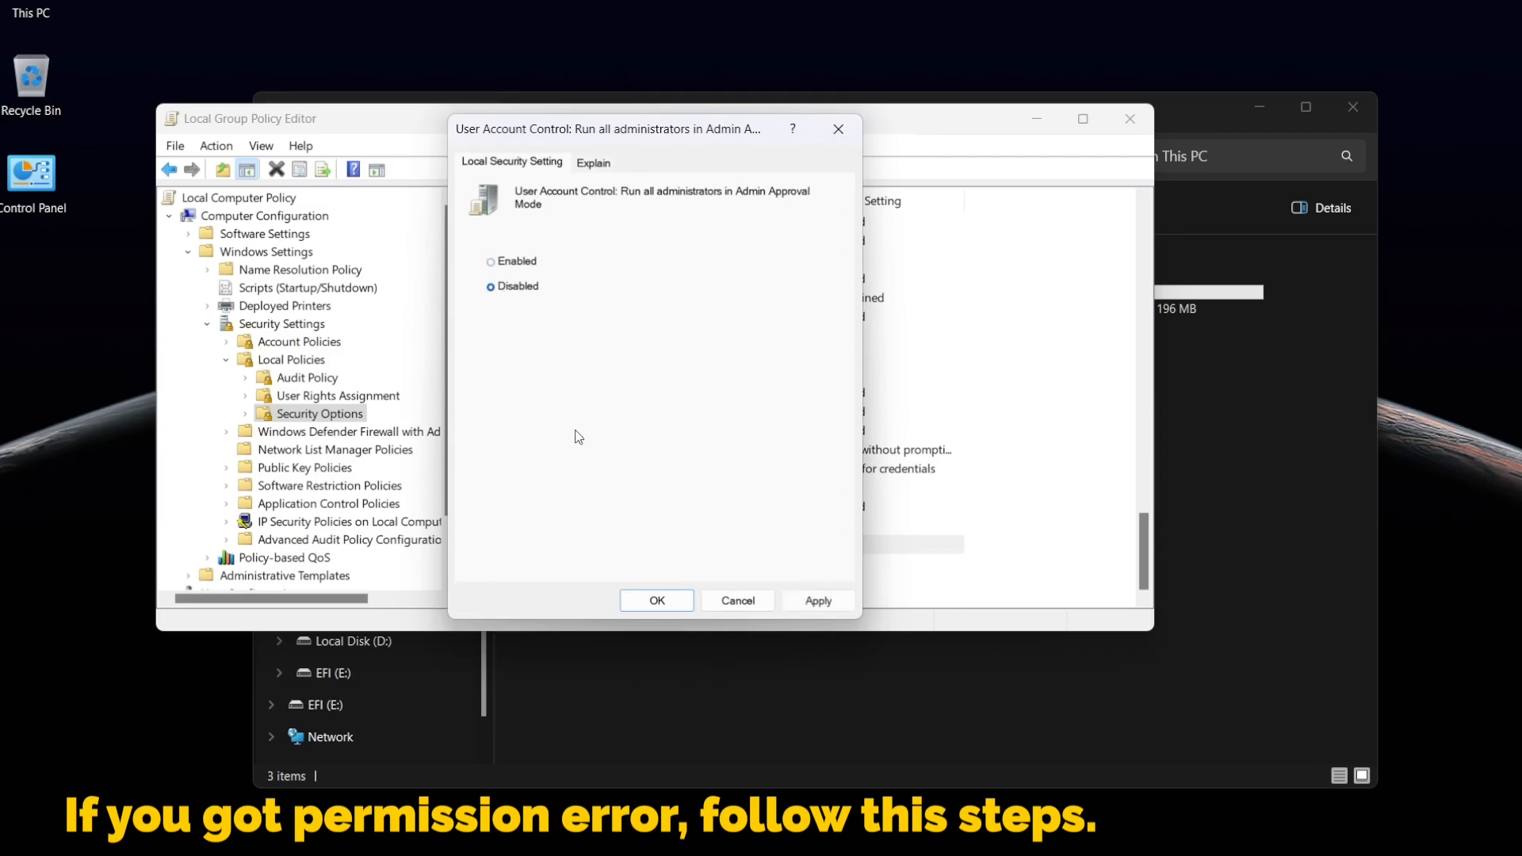
left_click(665, 603)
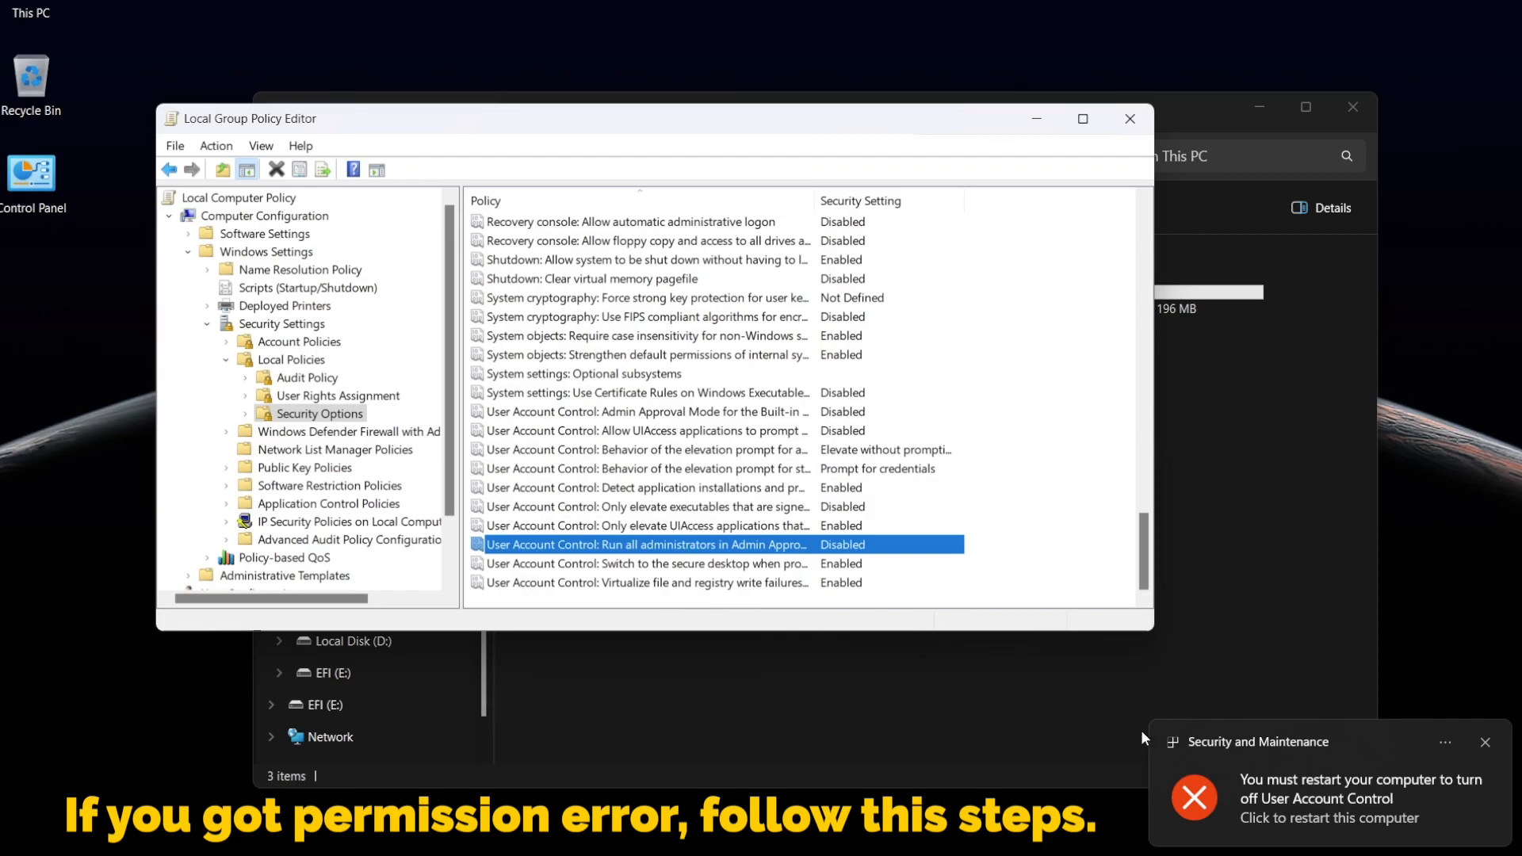
Close the Local Group Policy Editor and the File Explorer window
left_click(1131, 119)
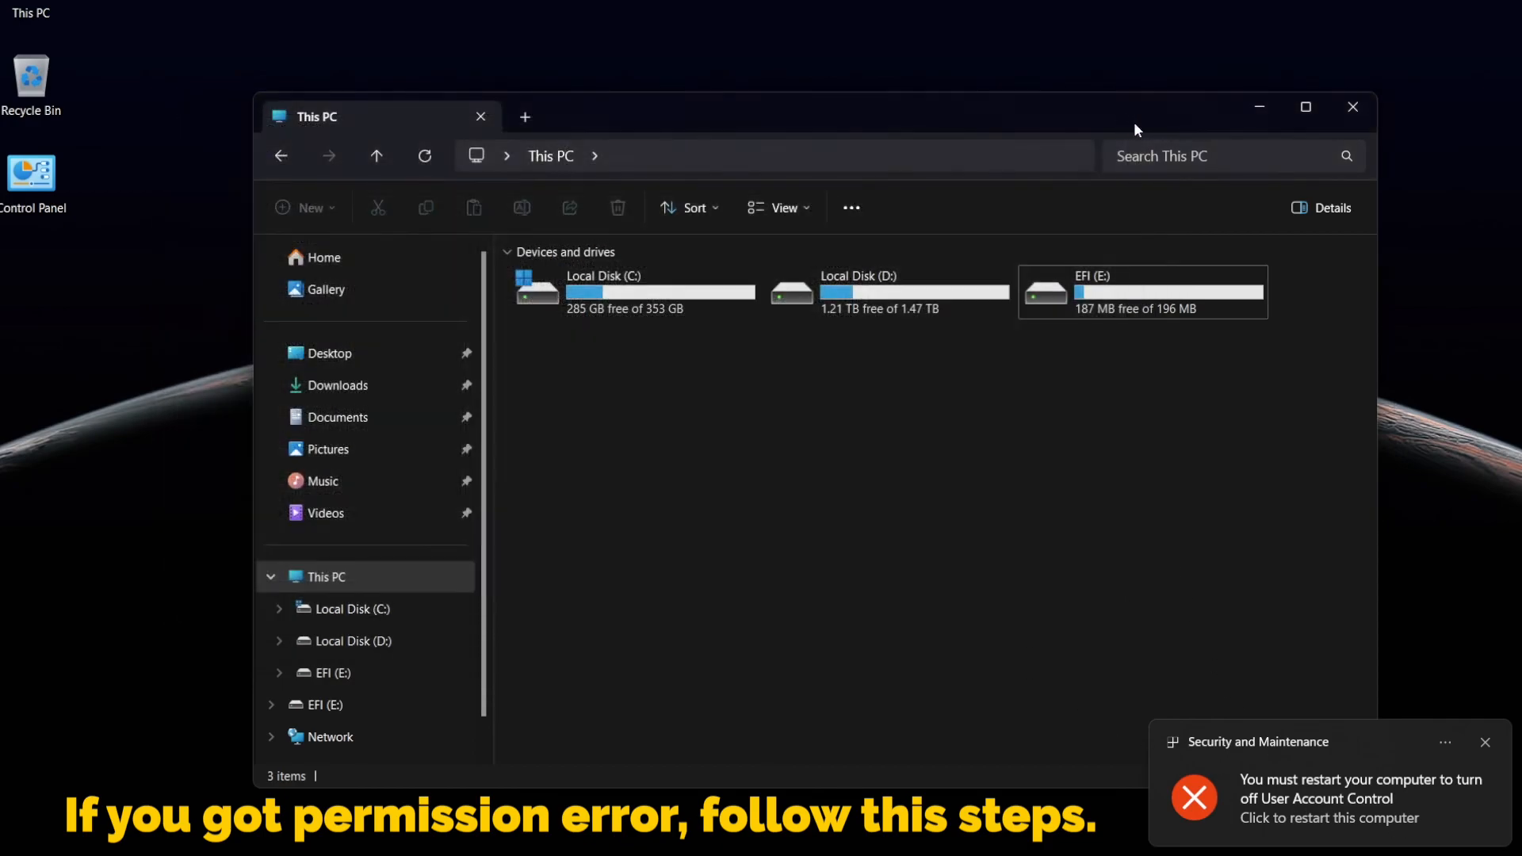
left_click(1354, 108)
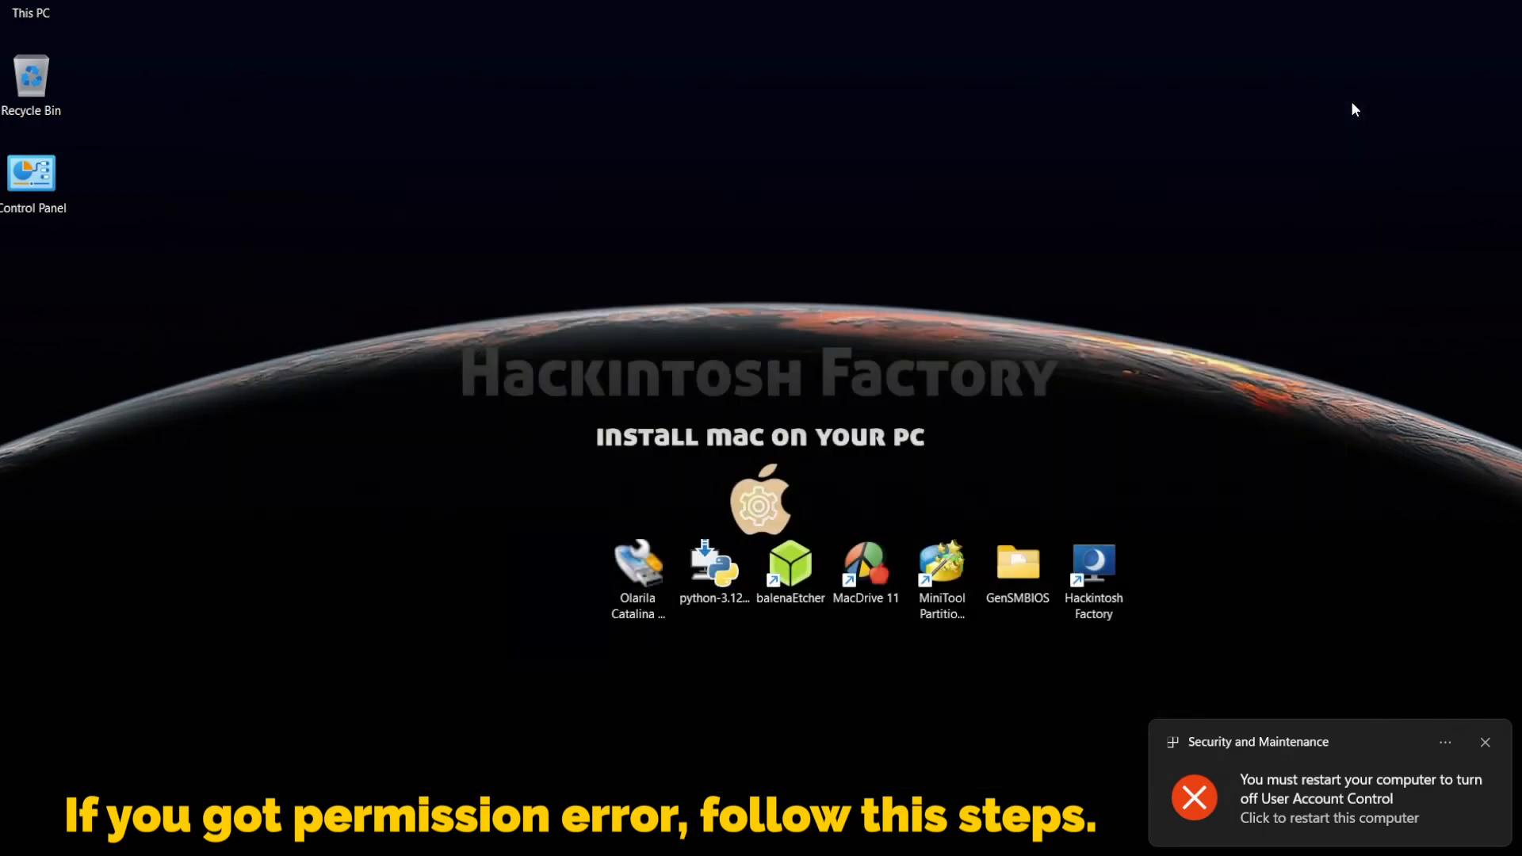
Restart the computer now to apply the User Account Control change
left_click(1344, 809)
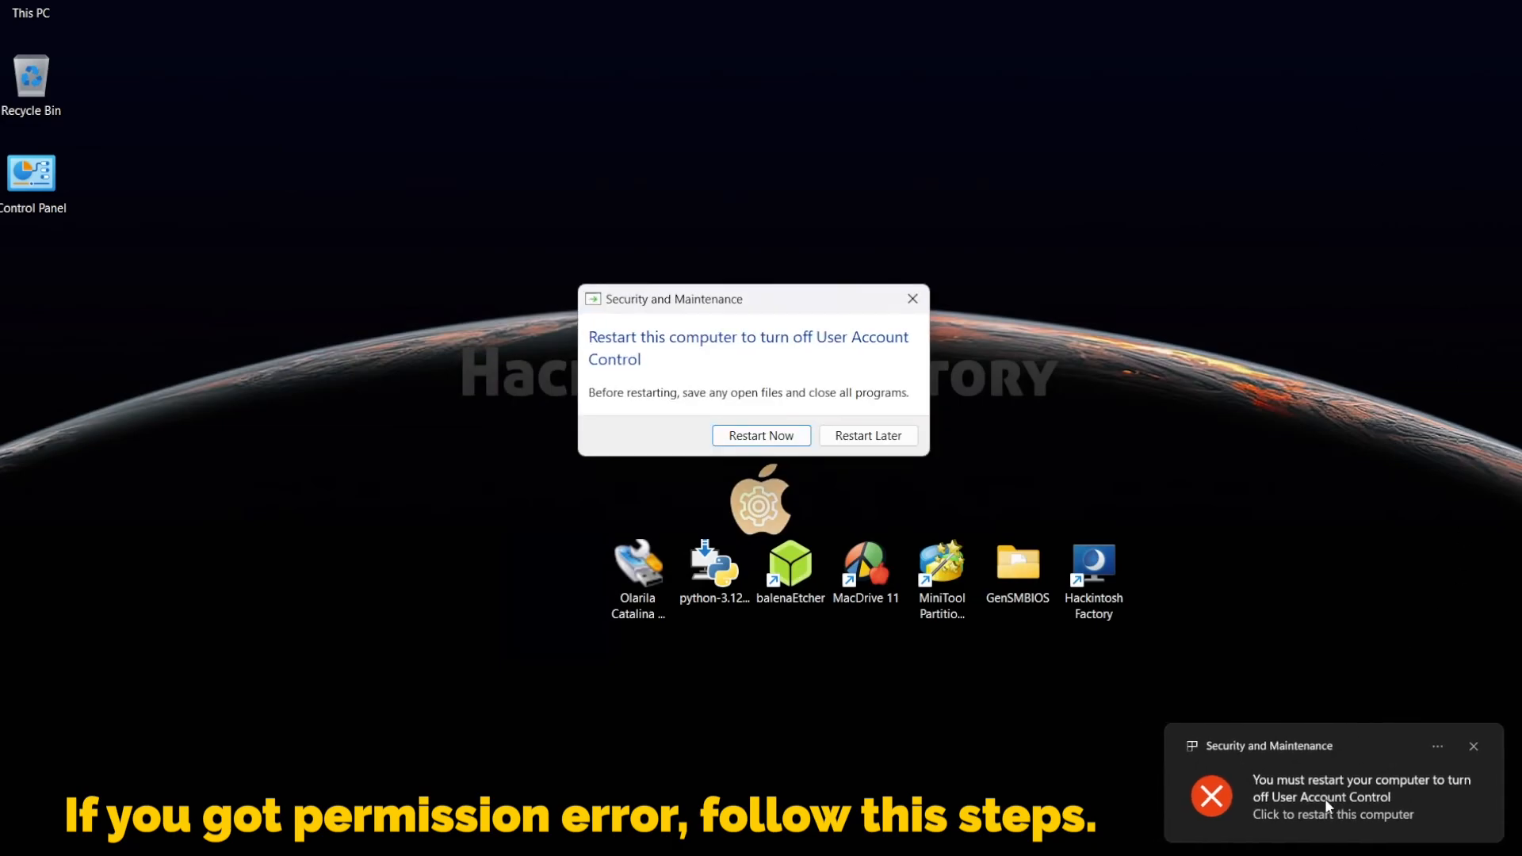
left_click(761, 436)
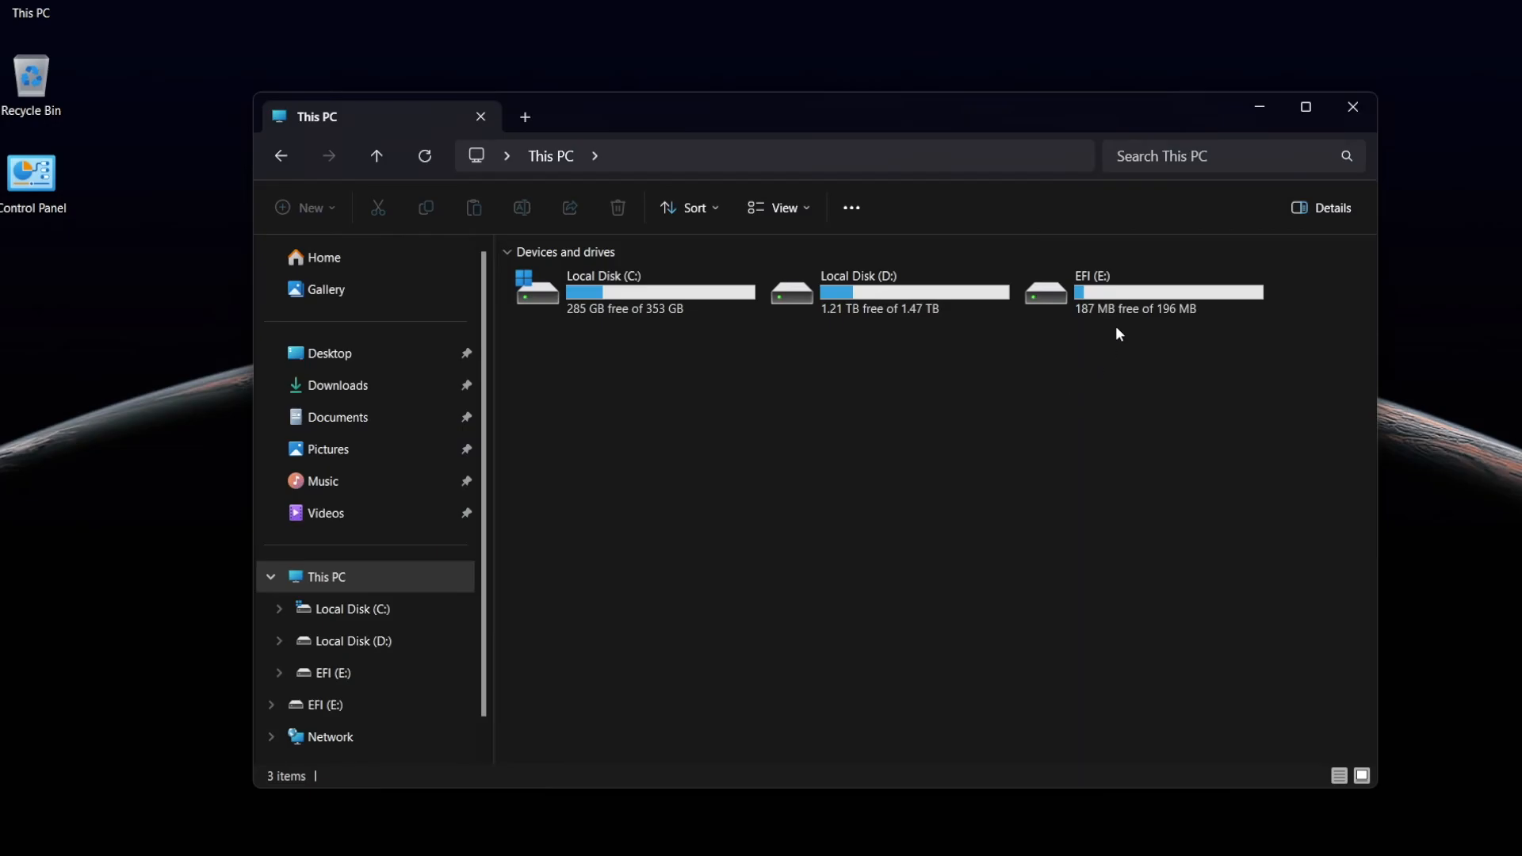
Copy the EFI folder from the Asus X99-Deluxe-i7-5820K-RX 580 folder on the desktop
double_click(1129, 308)
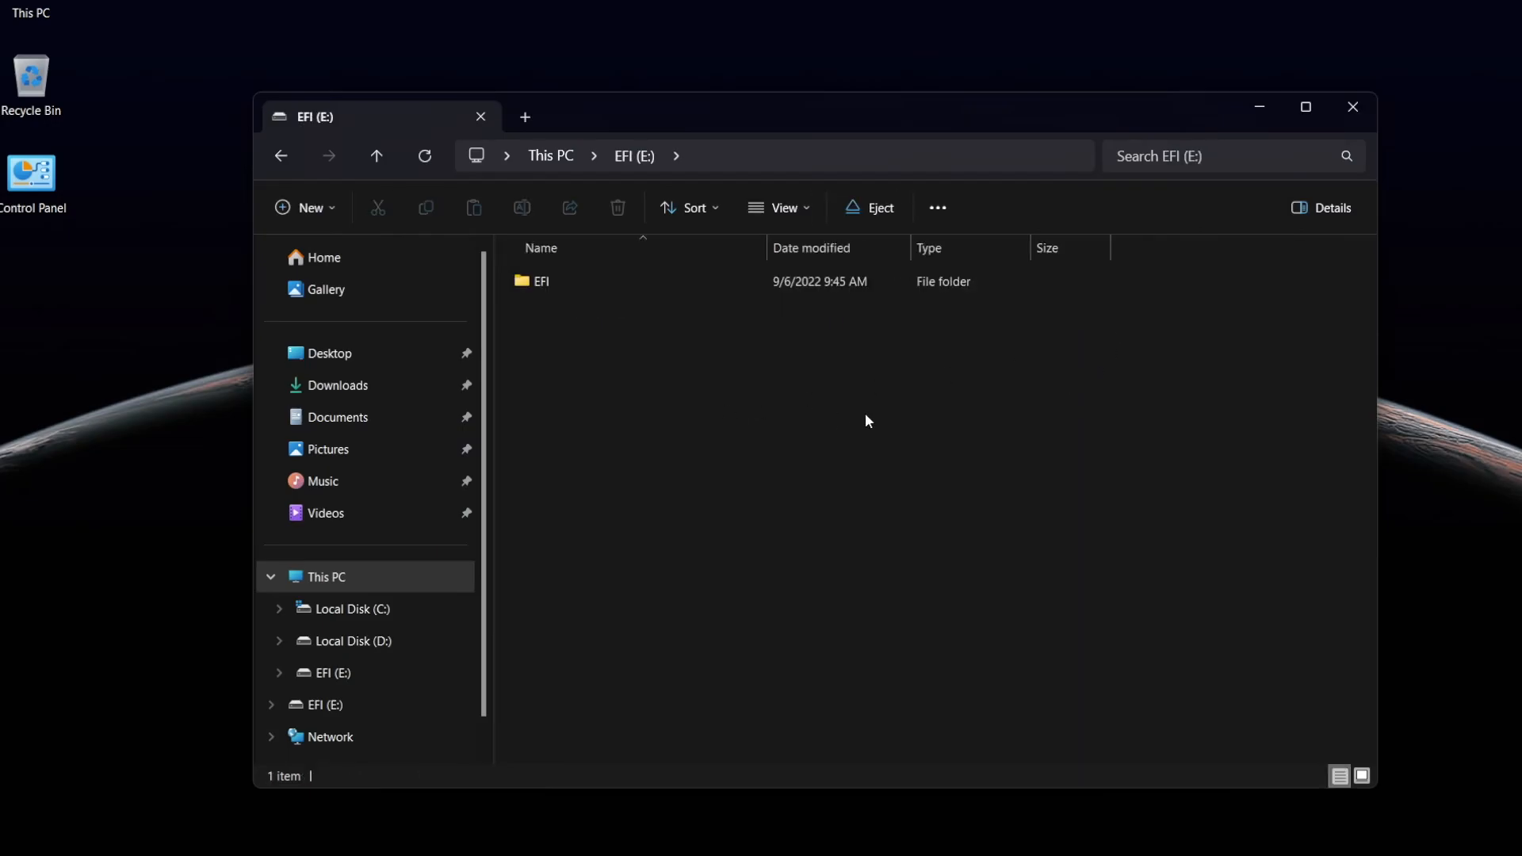
left_click(1363, 111)
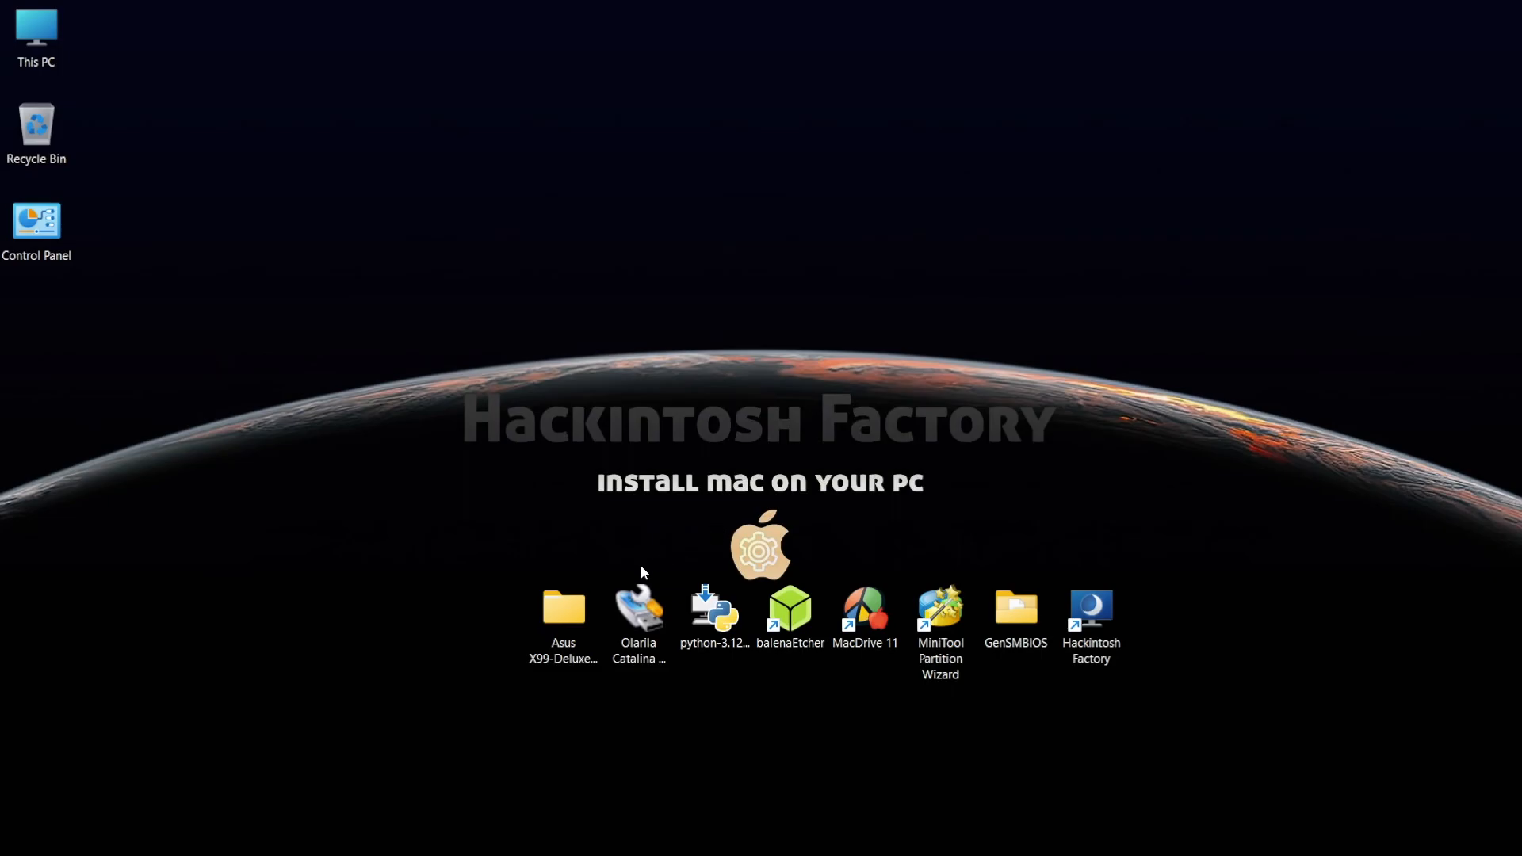
left_click(566, 615)
double_click(560, 605)
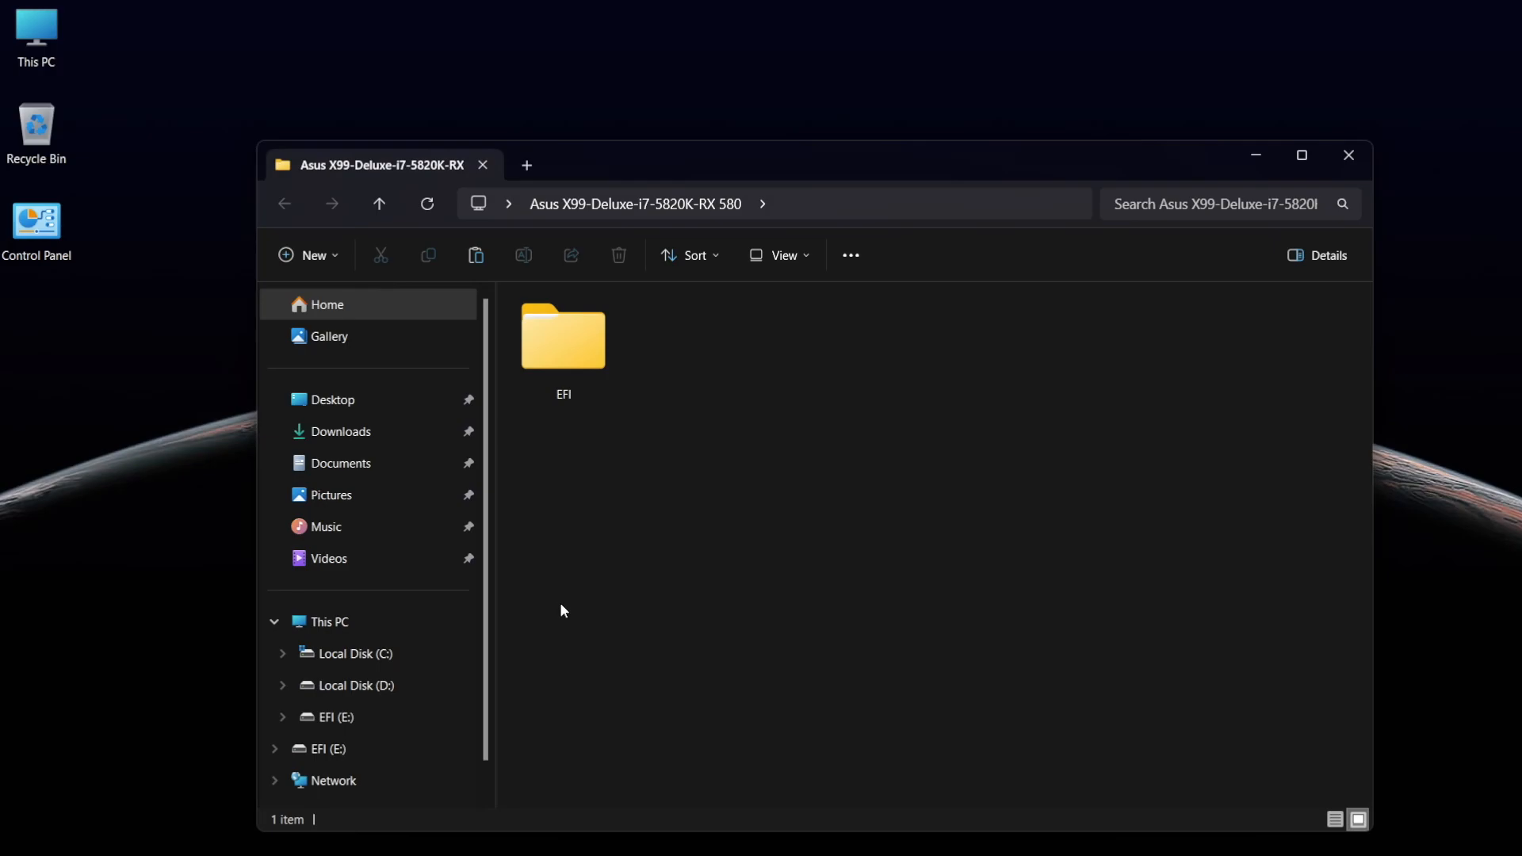
left_click(548, 343)
right_click(549, 342)
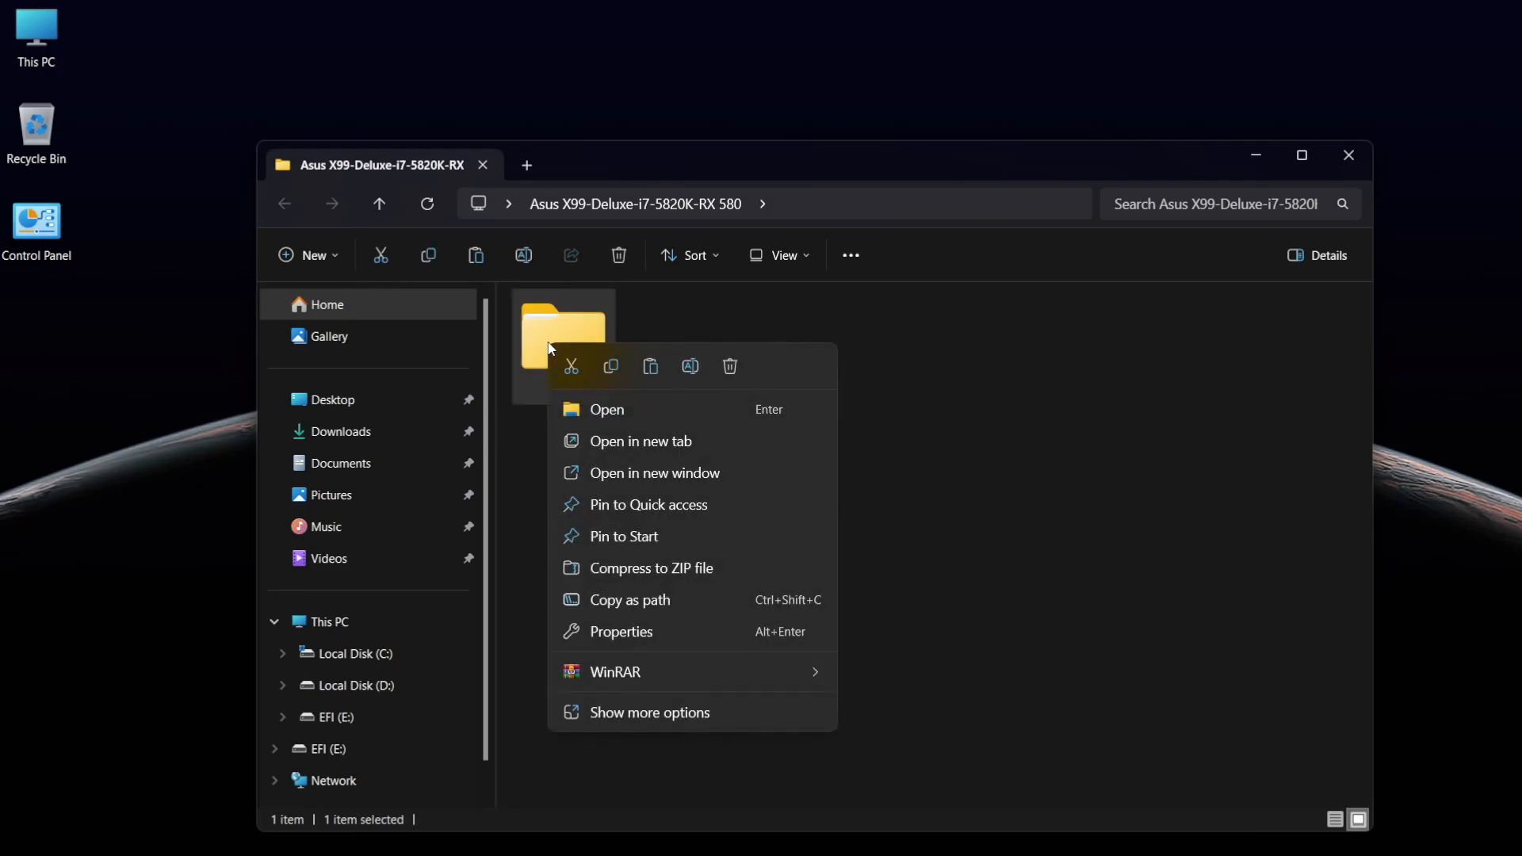
left_click(608, 368)
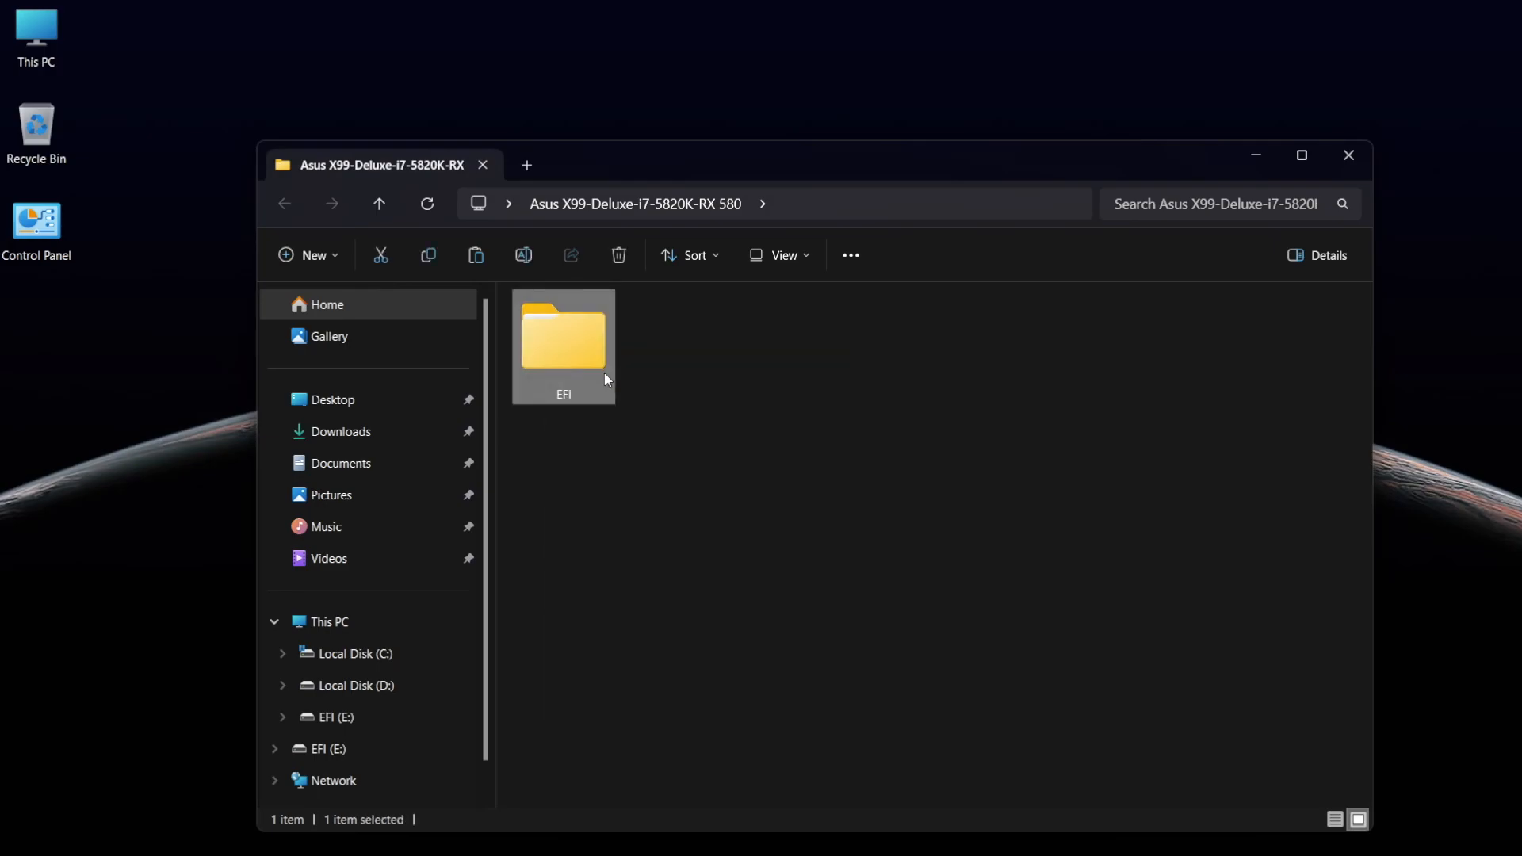
Permanently delete the existing EFI folder from the EFI (E:) drive
left_click(343, 718)
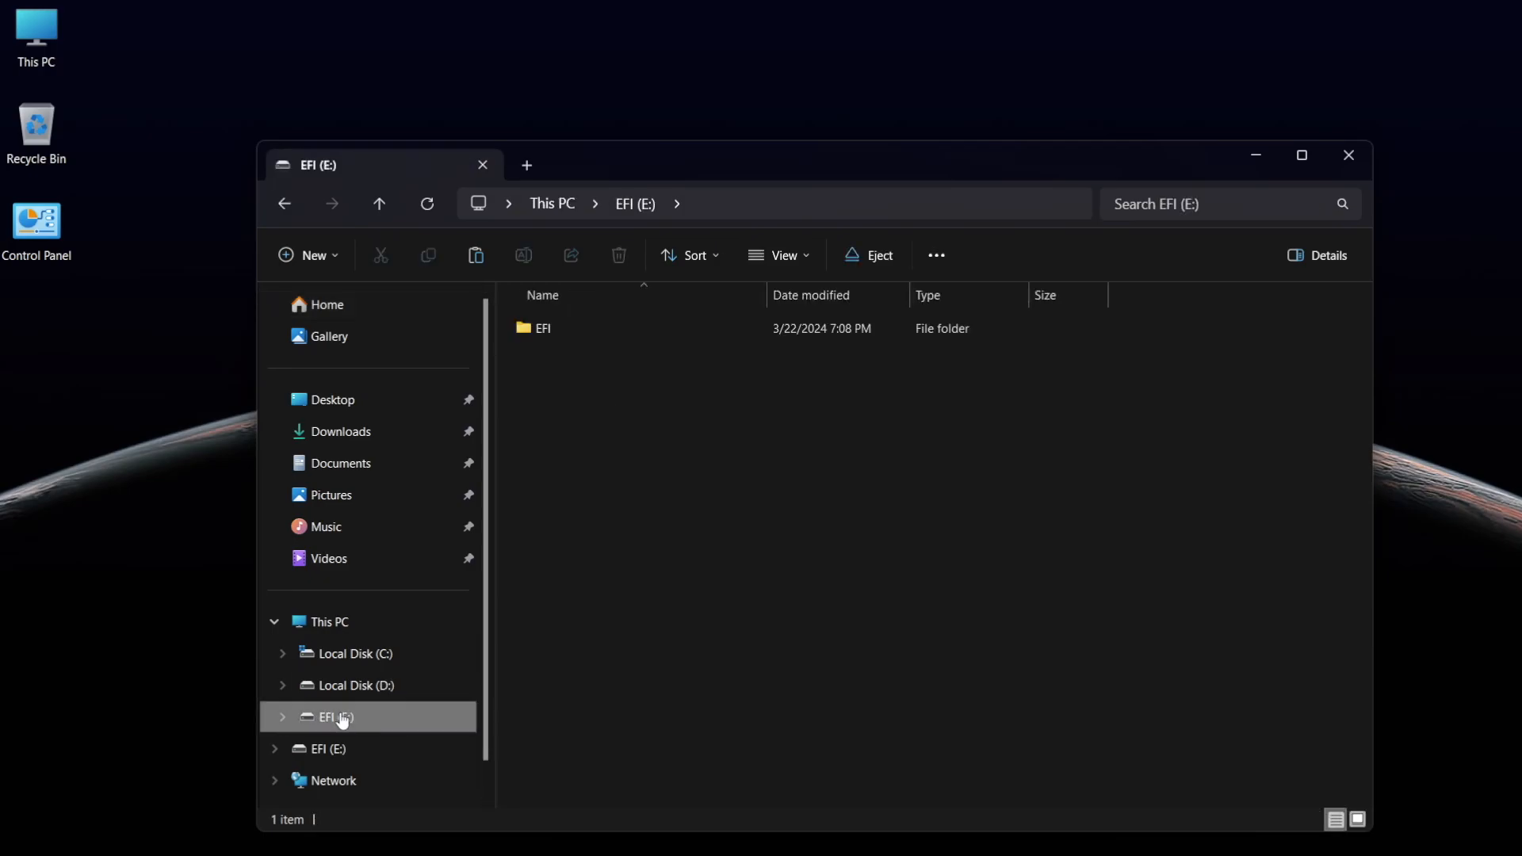
left_click(535, 338)
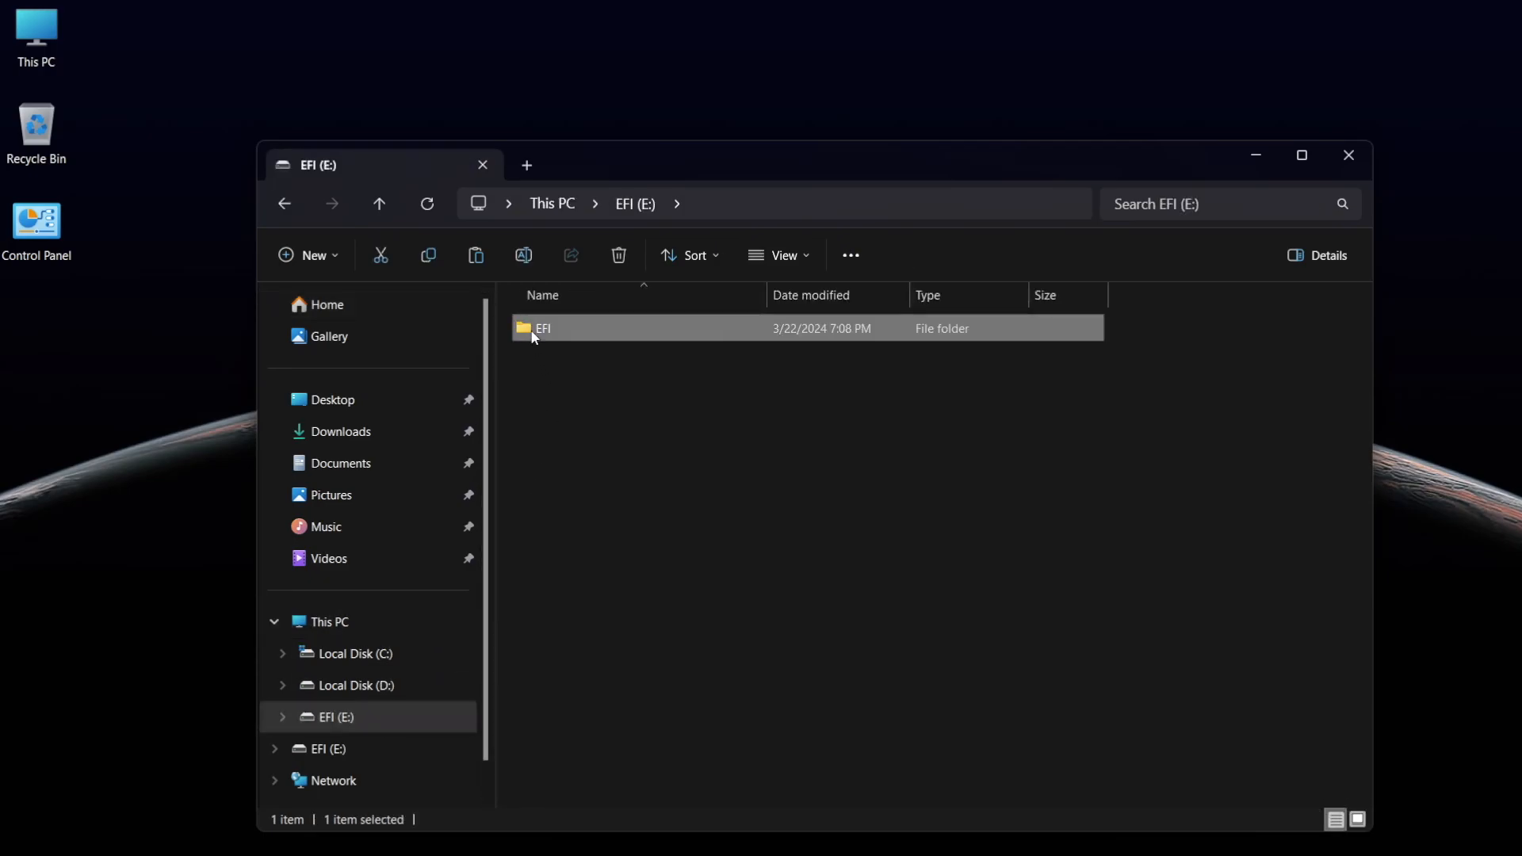
key("Delete")
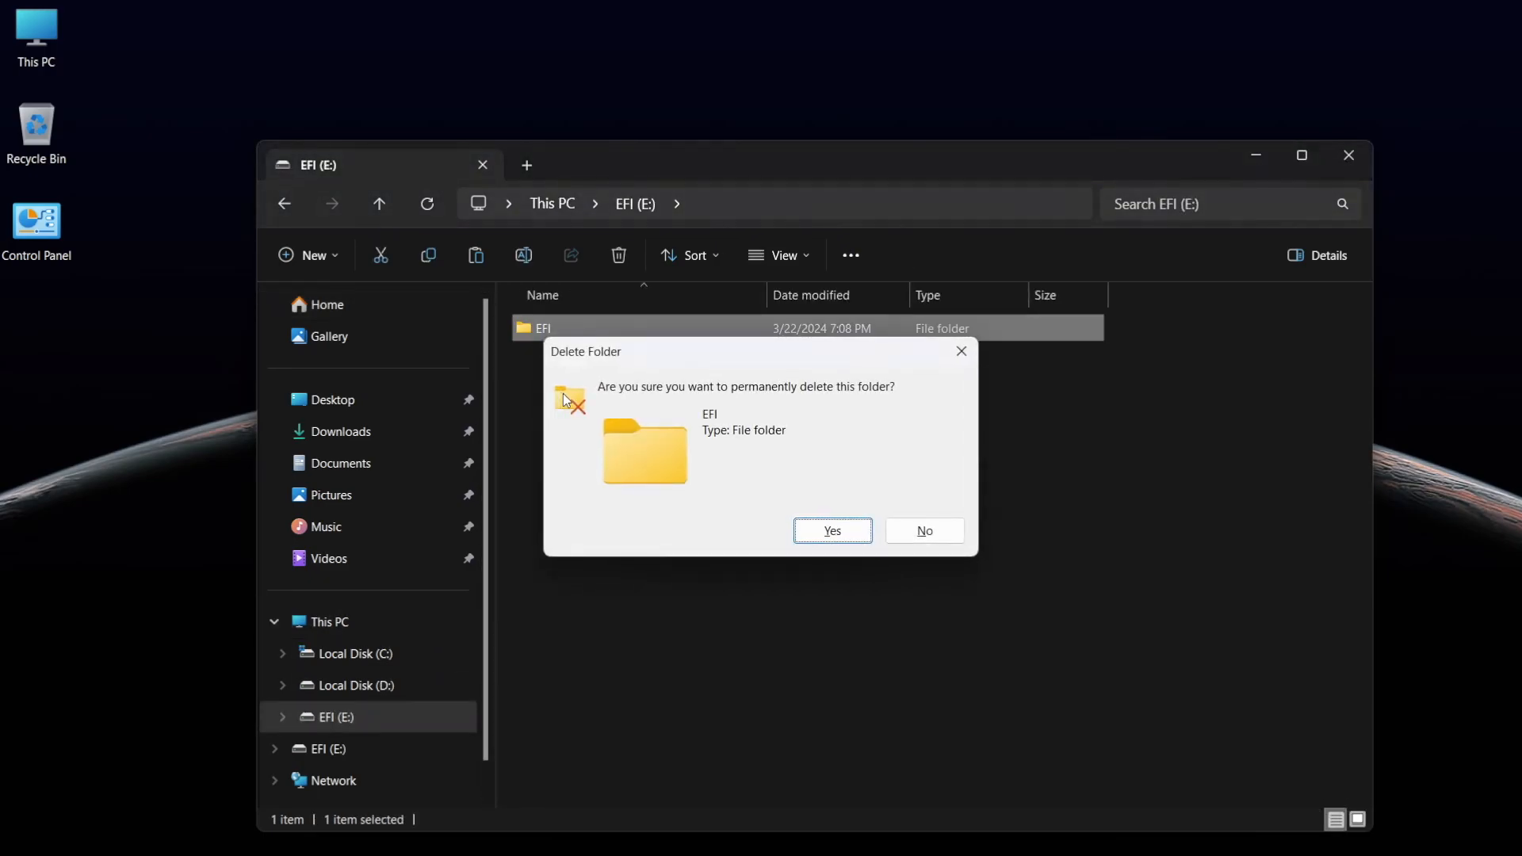
key("Return")
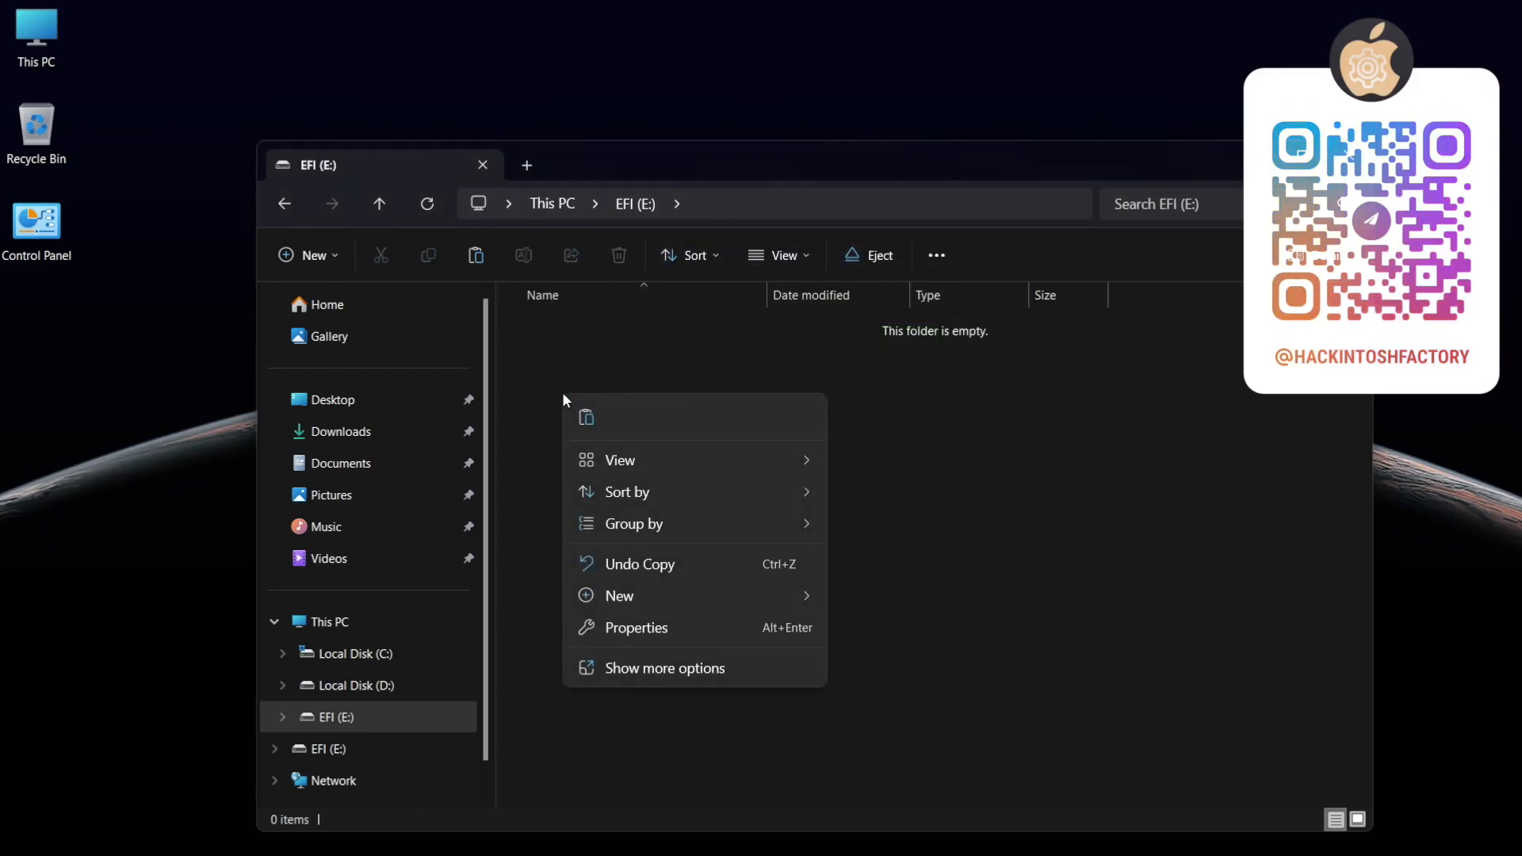
Paste the copied EFI folder into the EFI (E:) drive and close the window
left_click(585, 417)
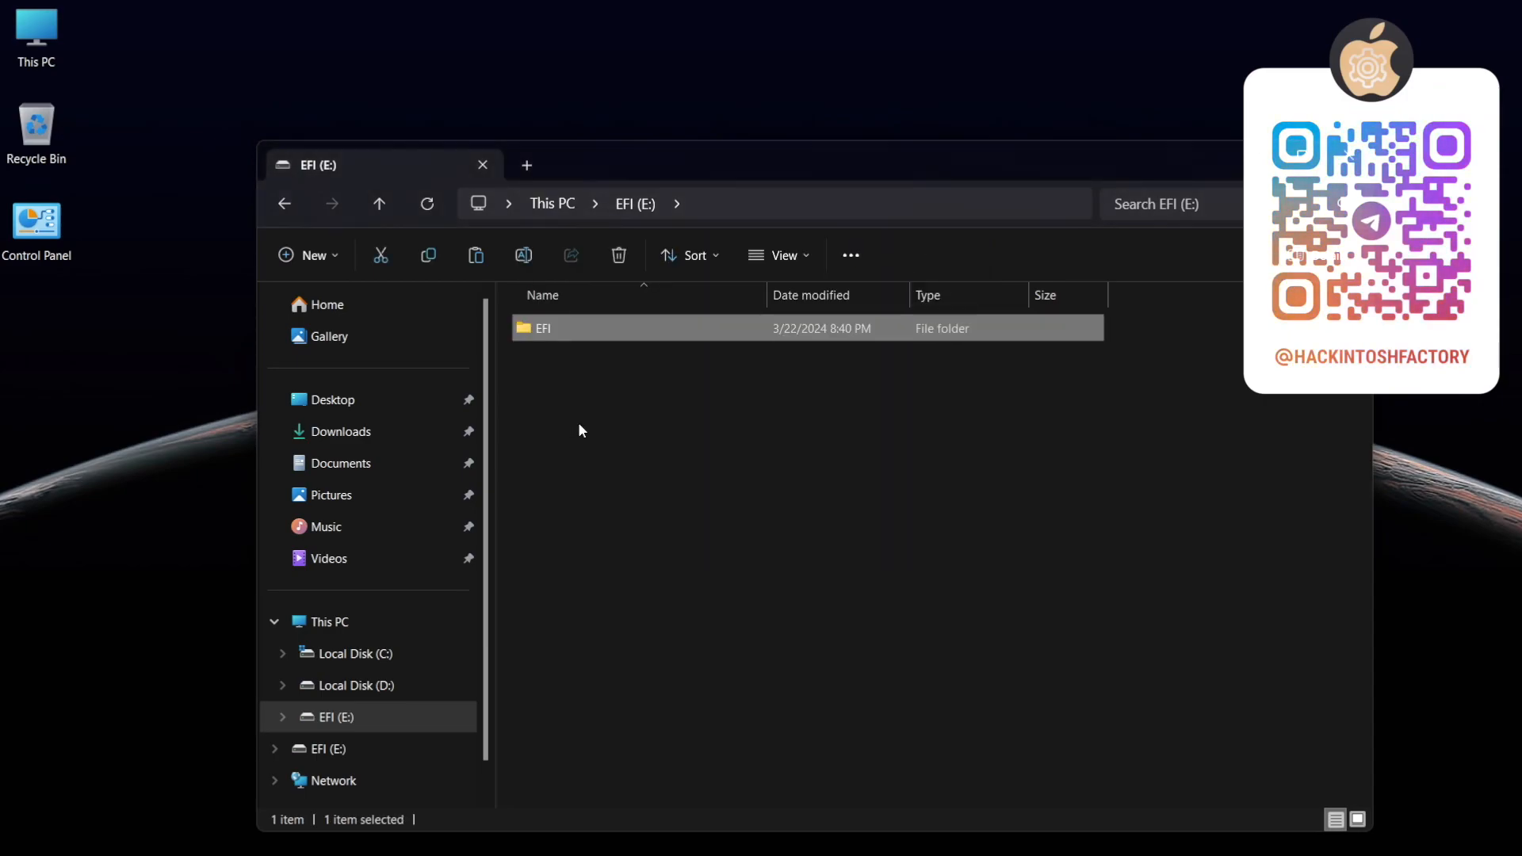
left_click(577, 428)
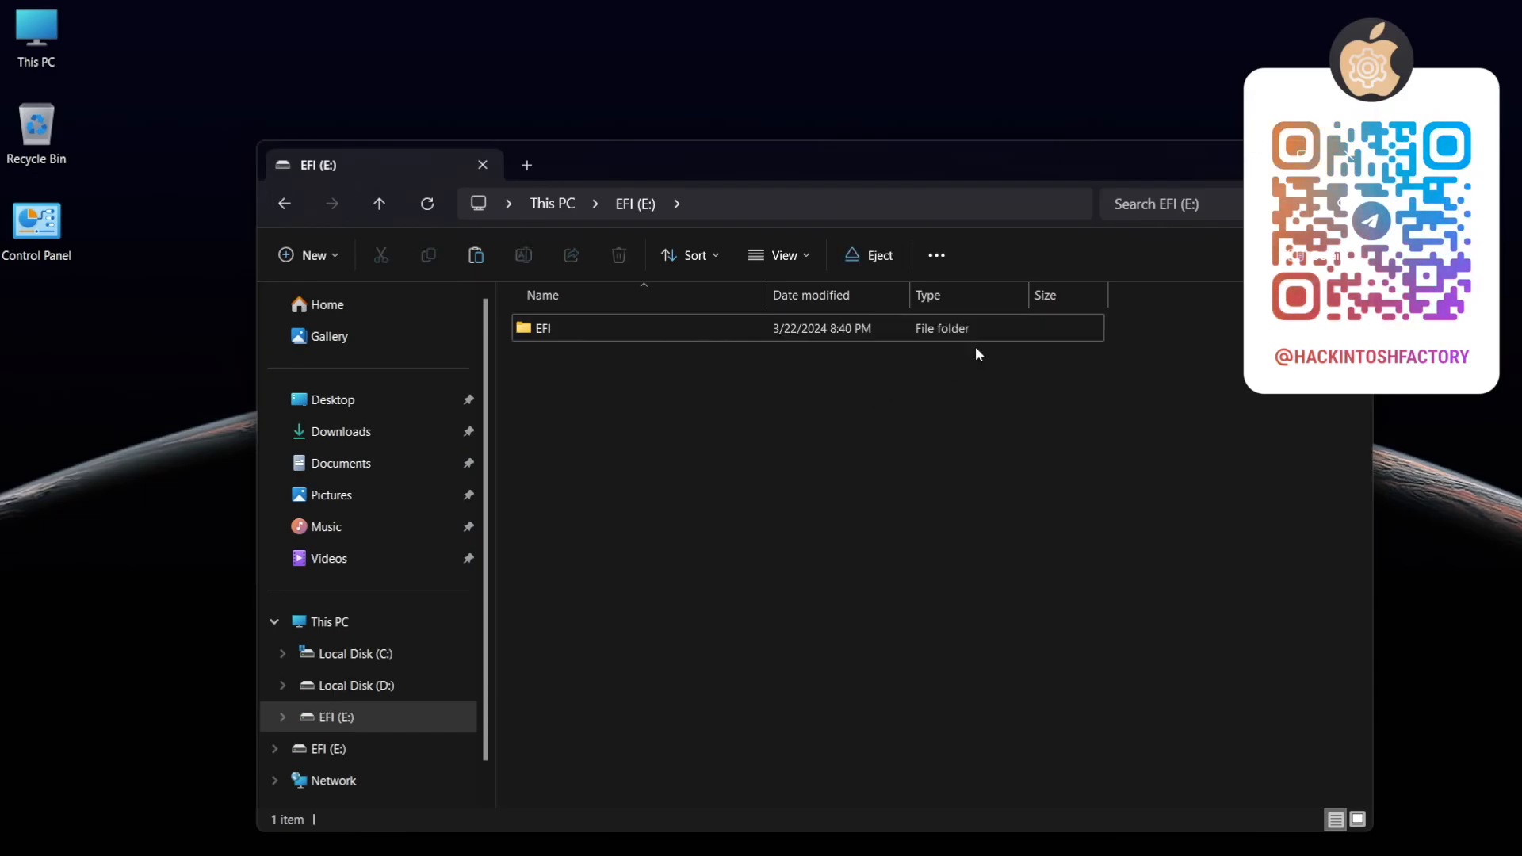
left_click(1349, 154)
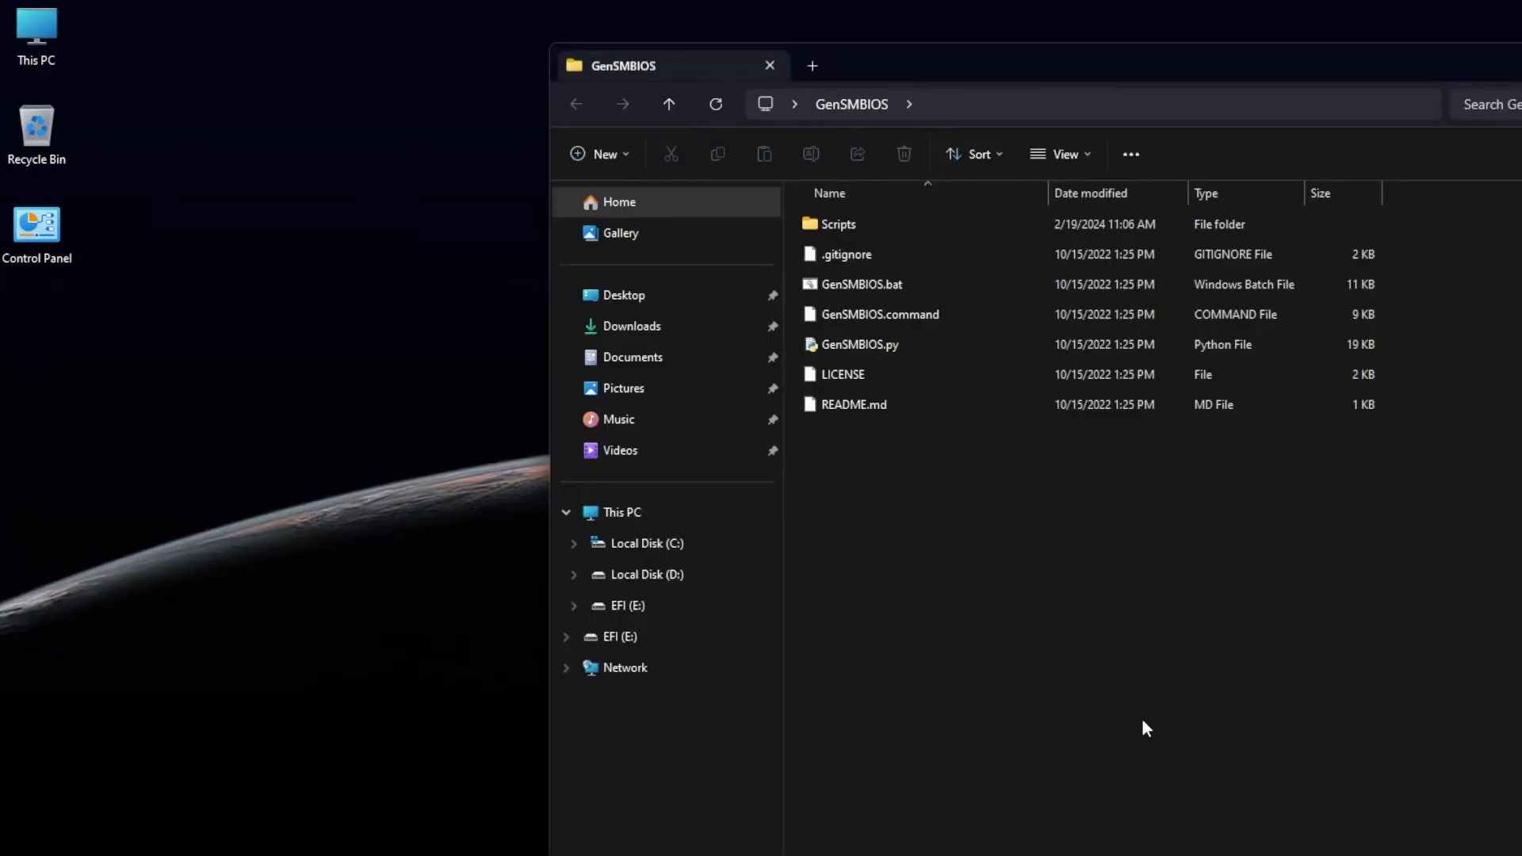
Run GenSMBIOS.bat and choose option 1 to install or update MacSerial
double_click(926, 279)
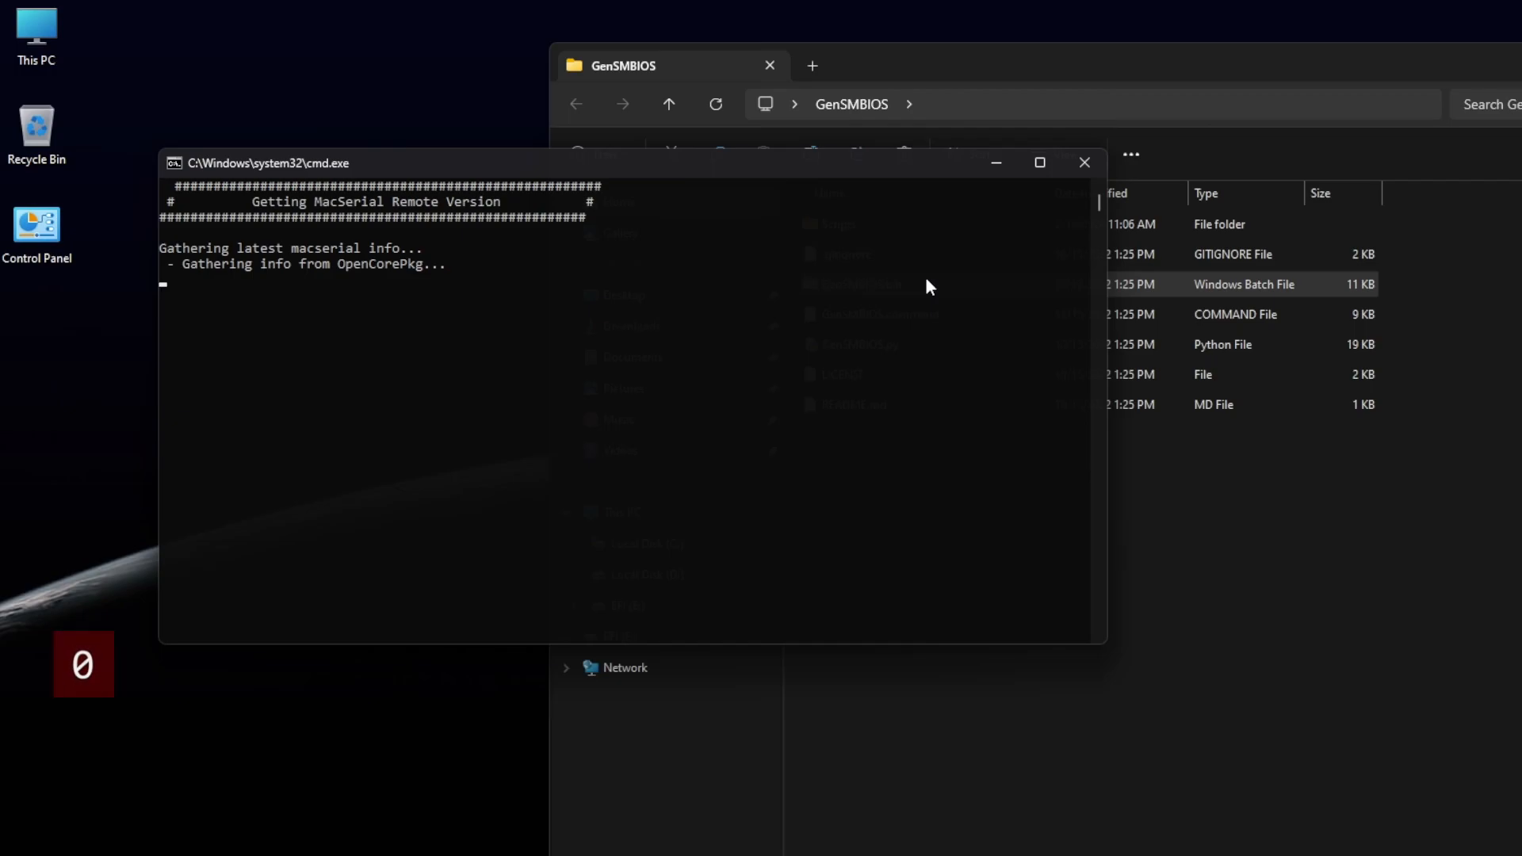
type("1")
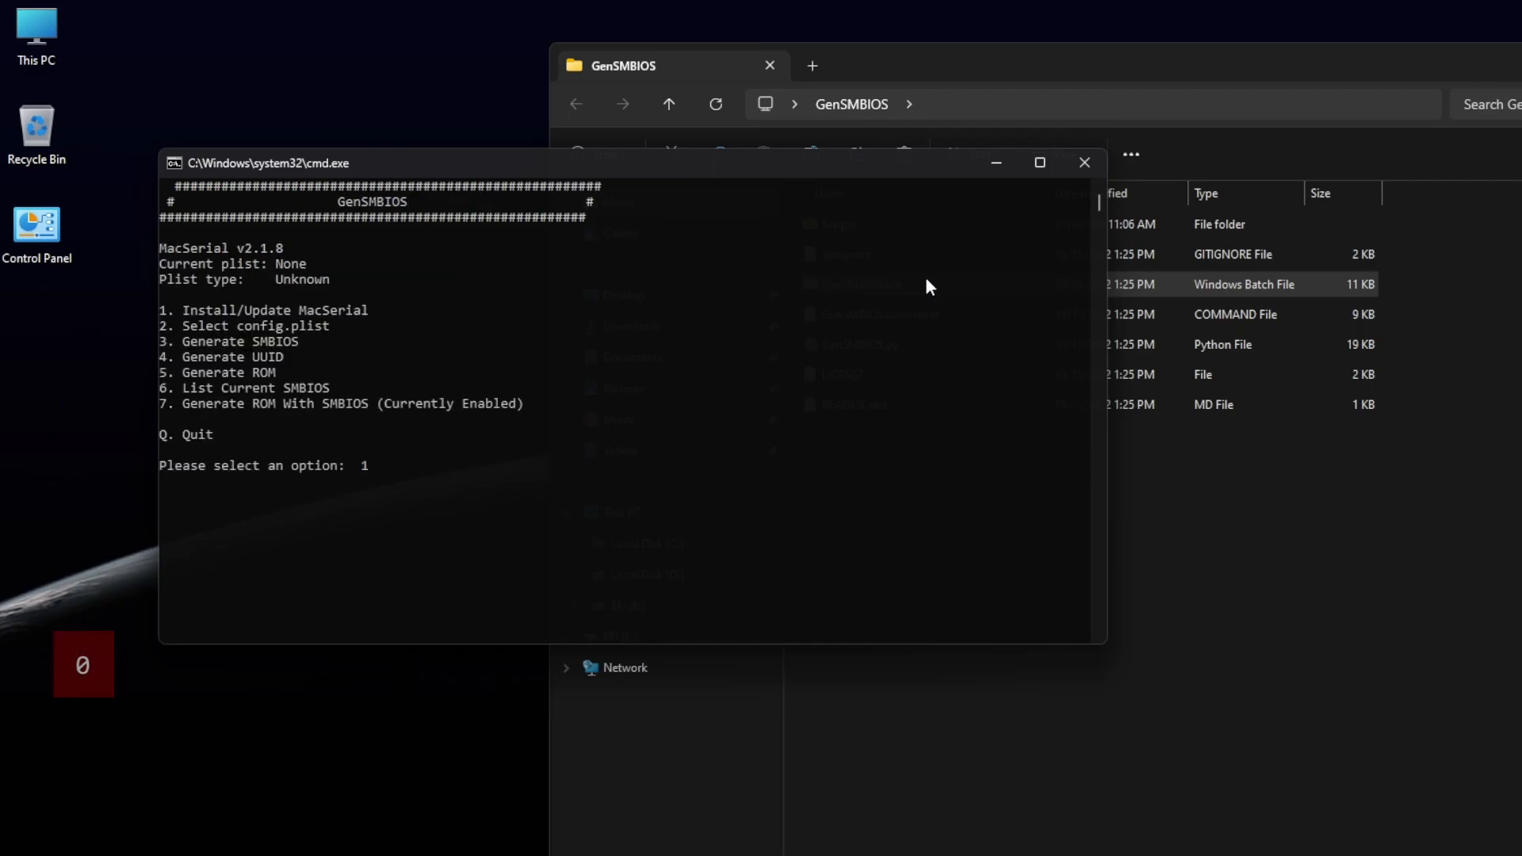
key("Return")
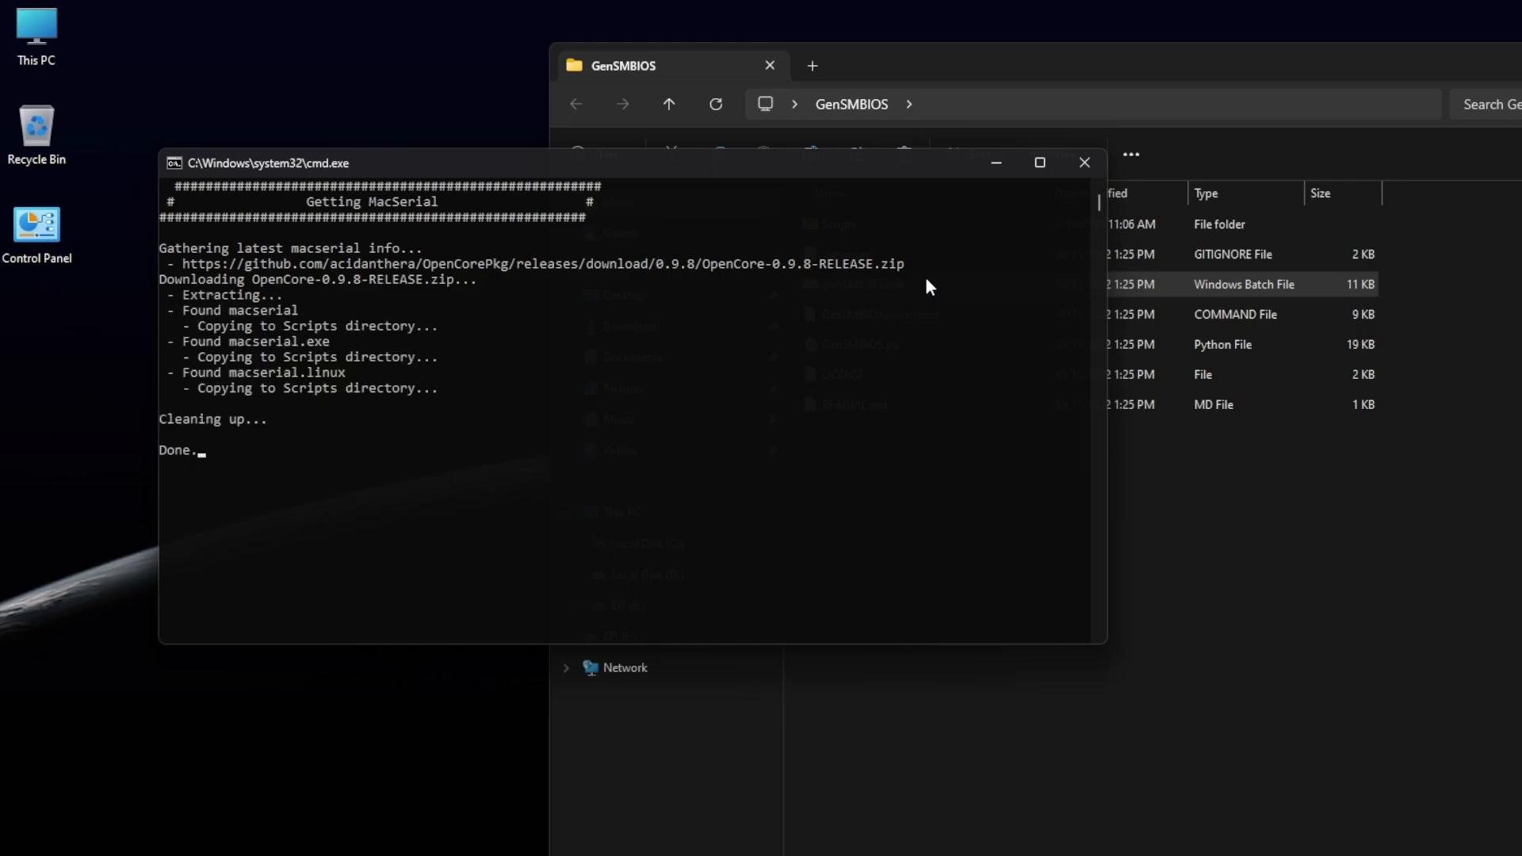
Select E:\EFI\OC\config.plist from the EFI drive as the target plist in GenSMBIOS
type("2")
key("Return")
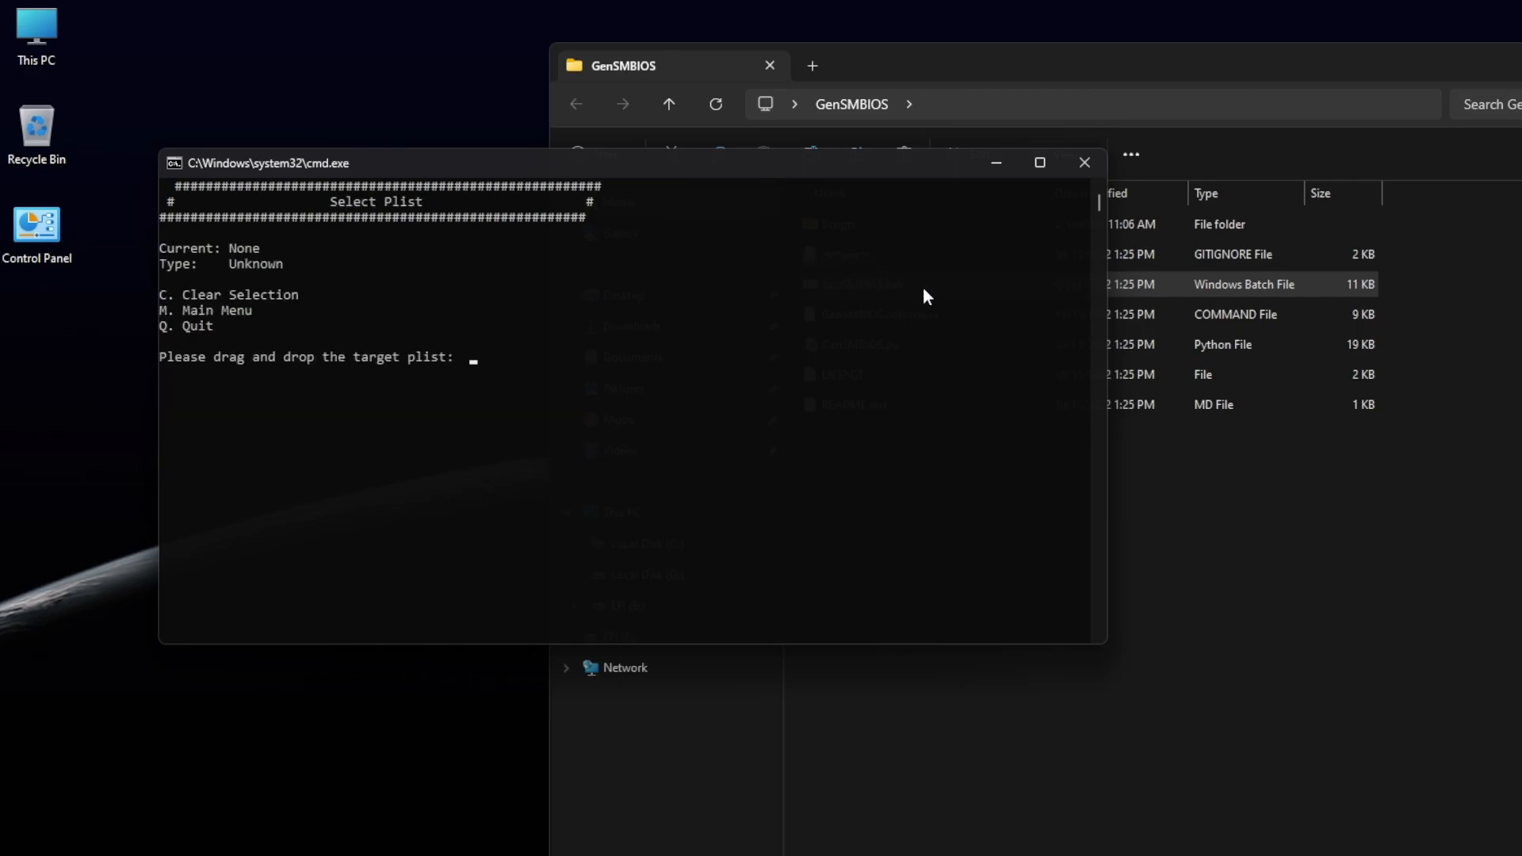
left_click(729, 659)
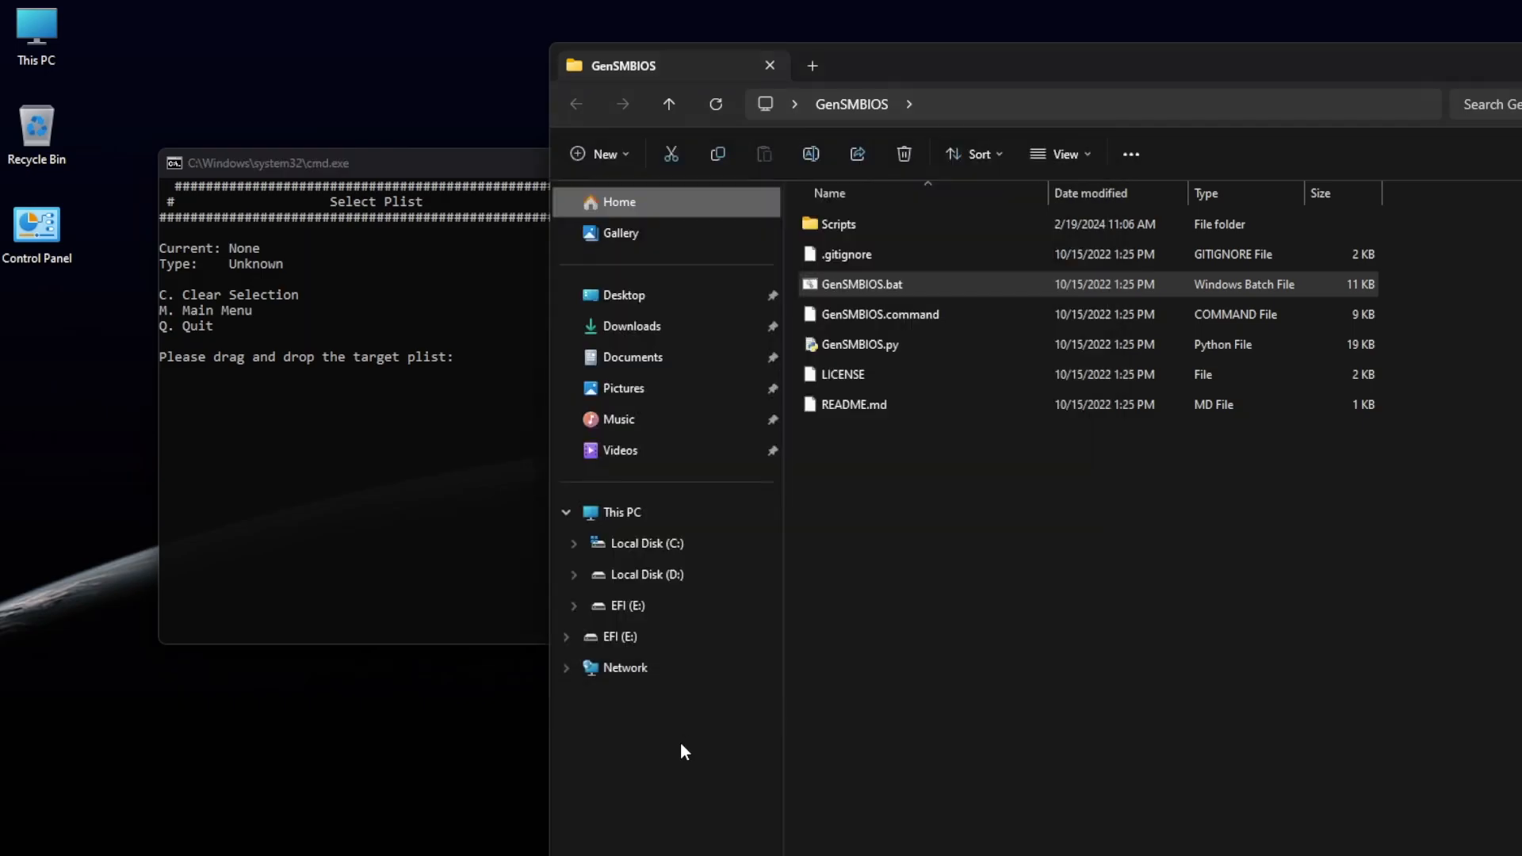
left_click(628, 609)
double_click(822, 222)
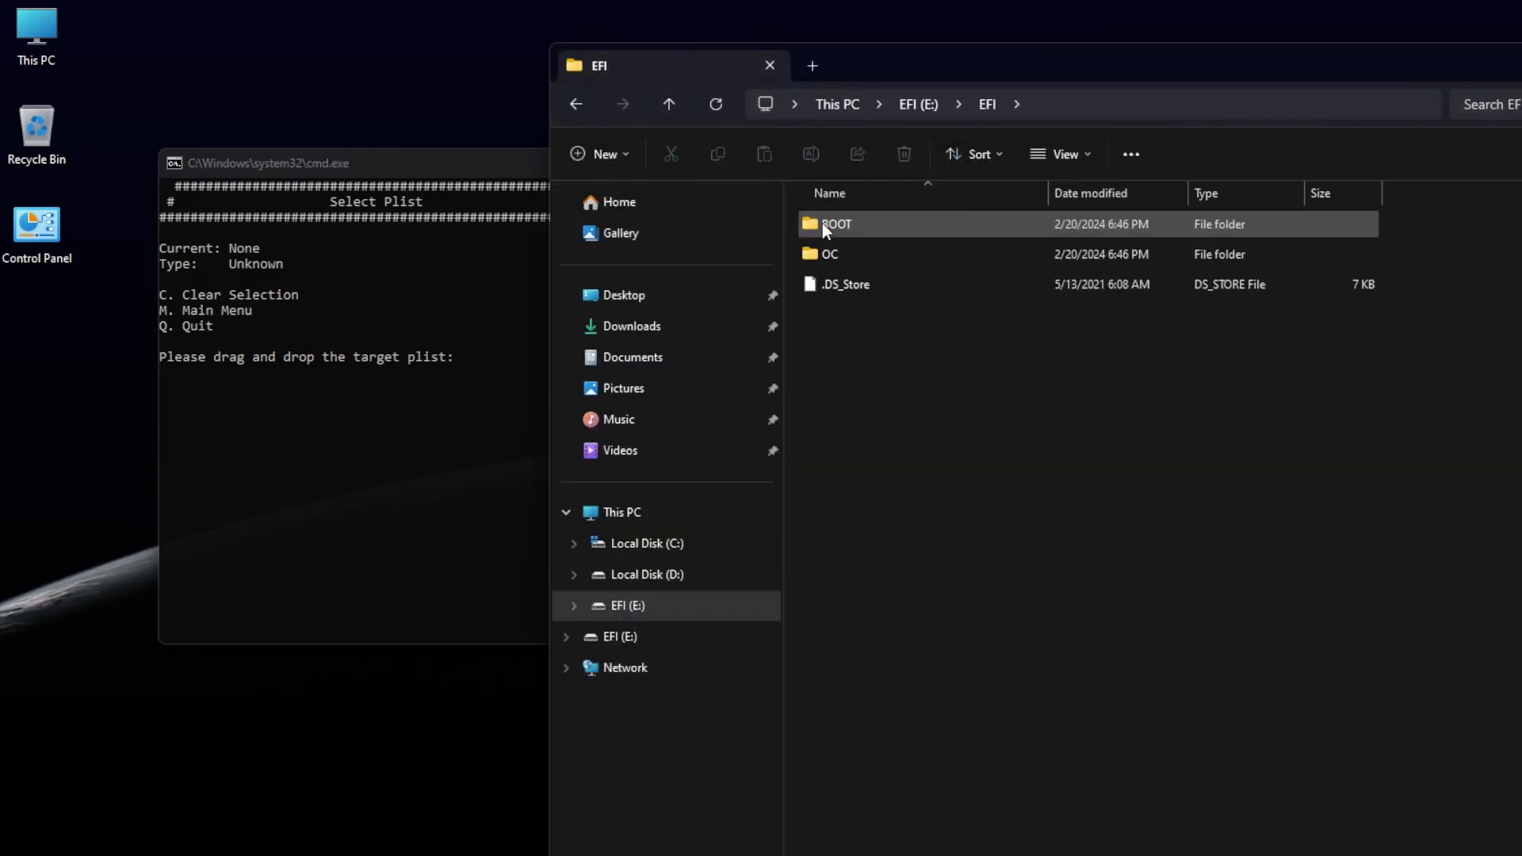
double_click(829, 254)
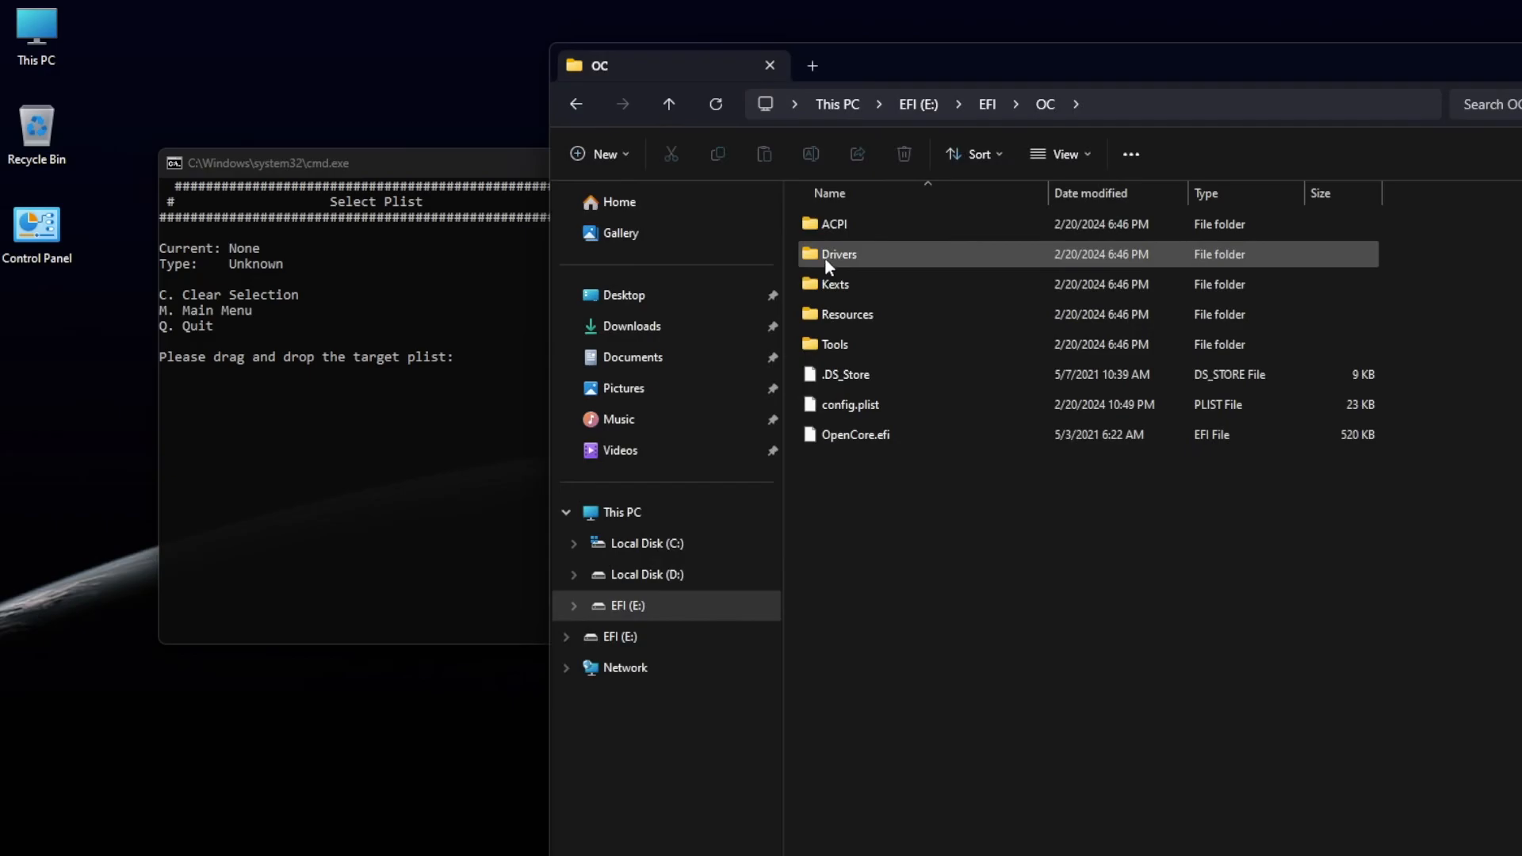
left_click_drag(841, 404, 484, 416)
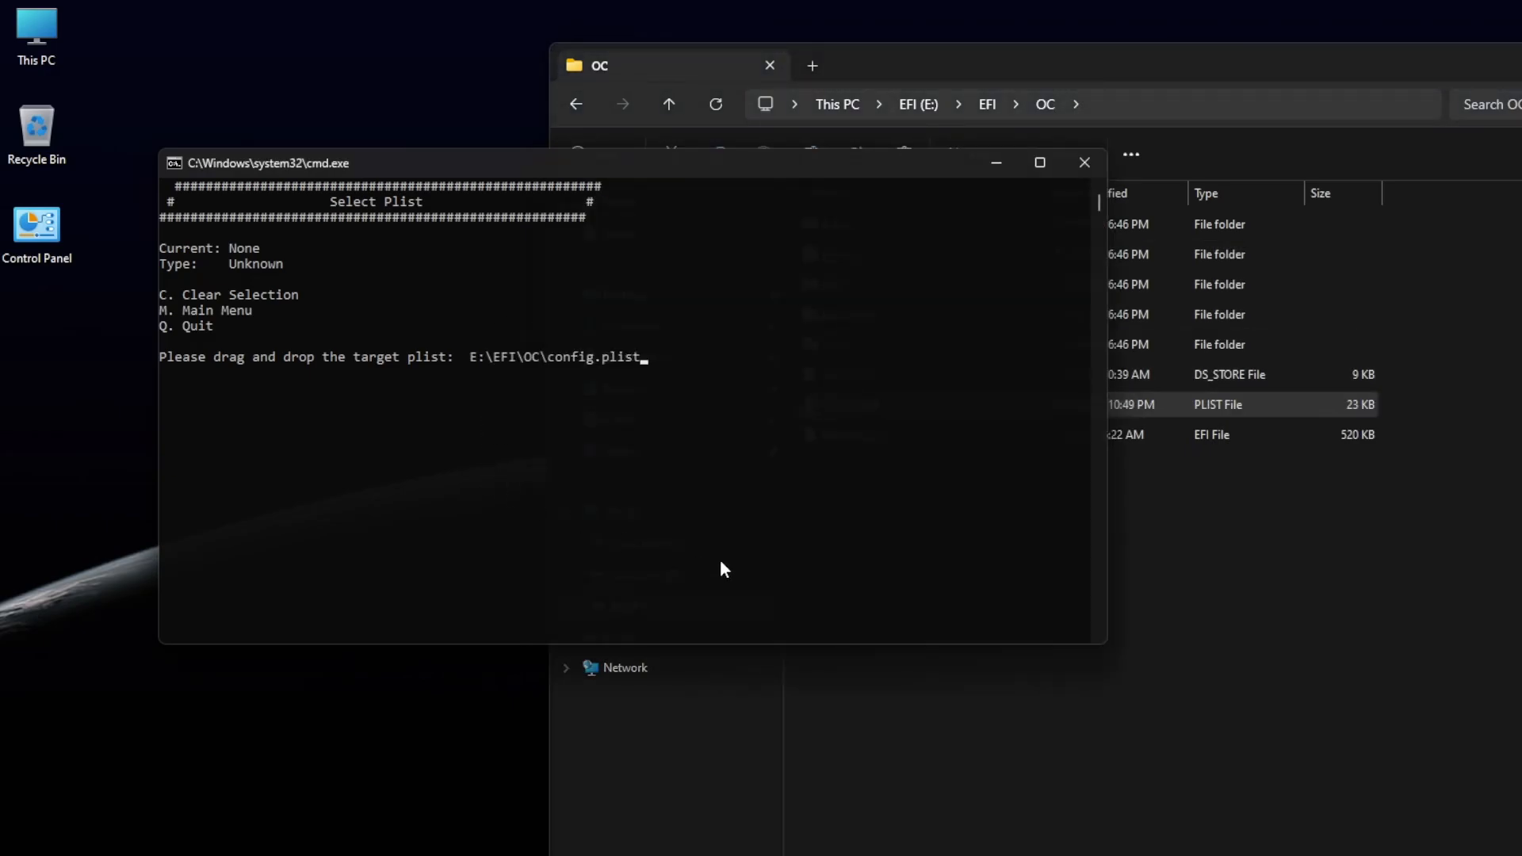
key("Return")
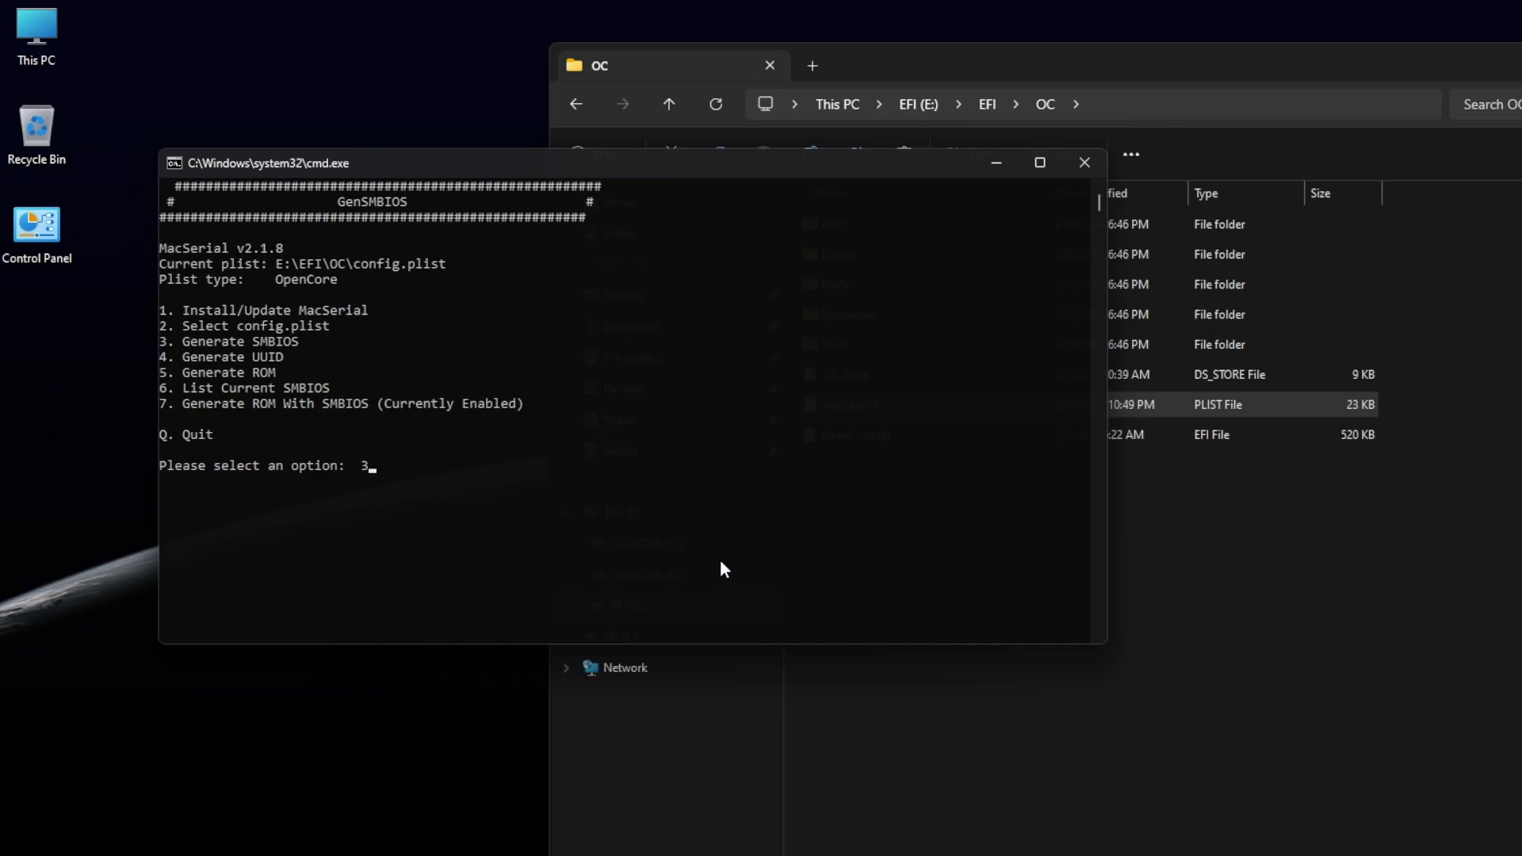
Generate an iMacPro1,1 SMBIOS into the config.plist and return to the main menu
type("3")
key("Return")
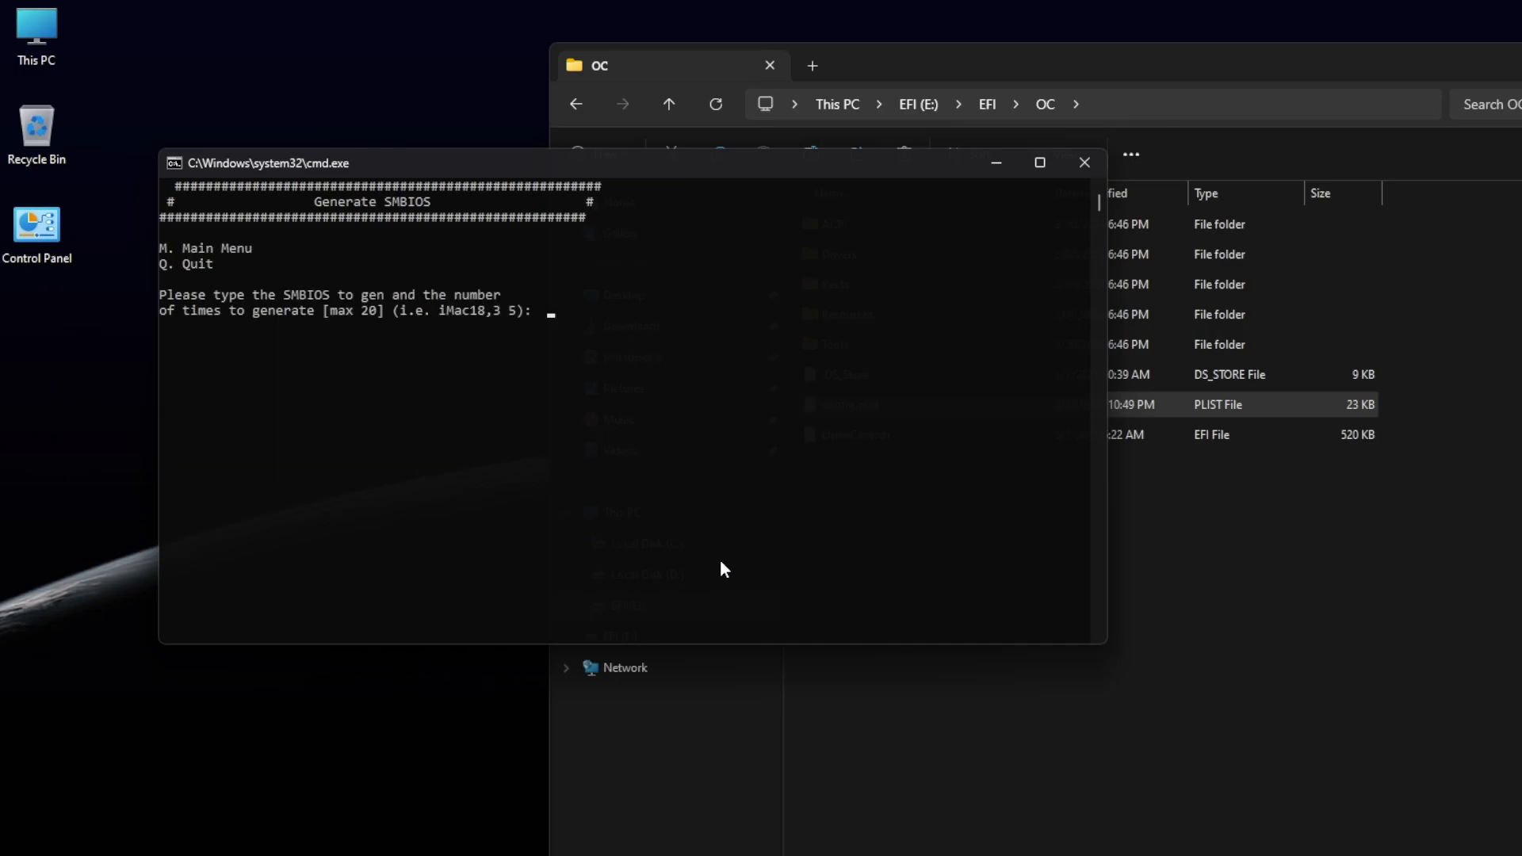
type("iMacPro1,1")
key("Return")
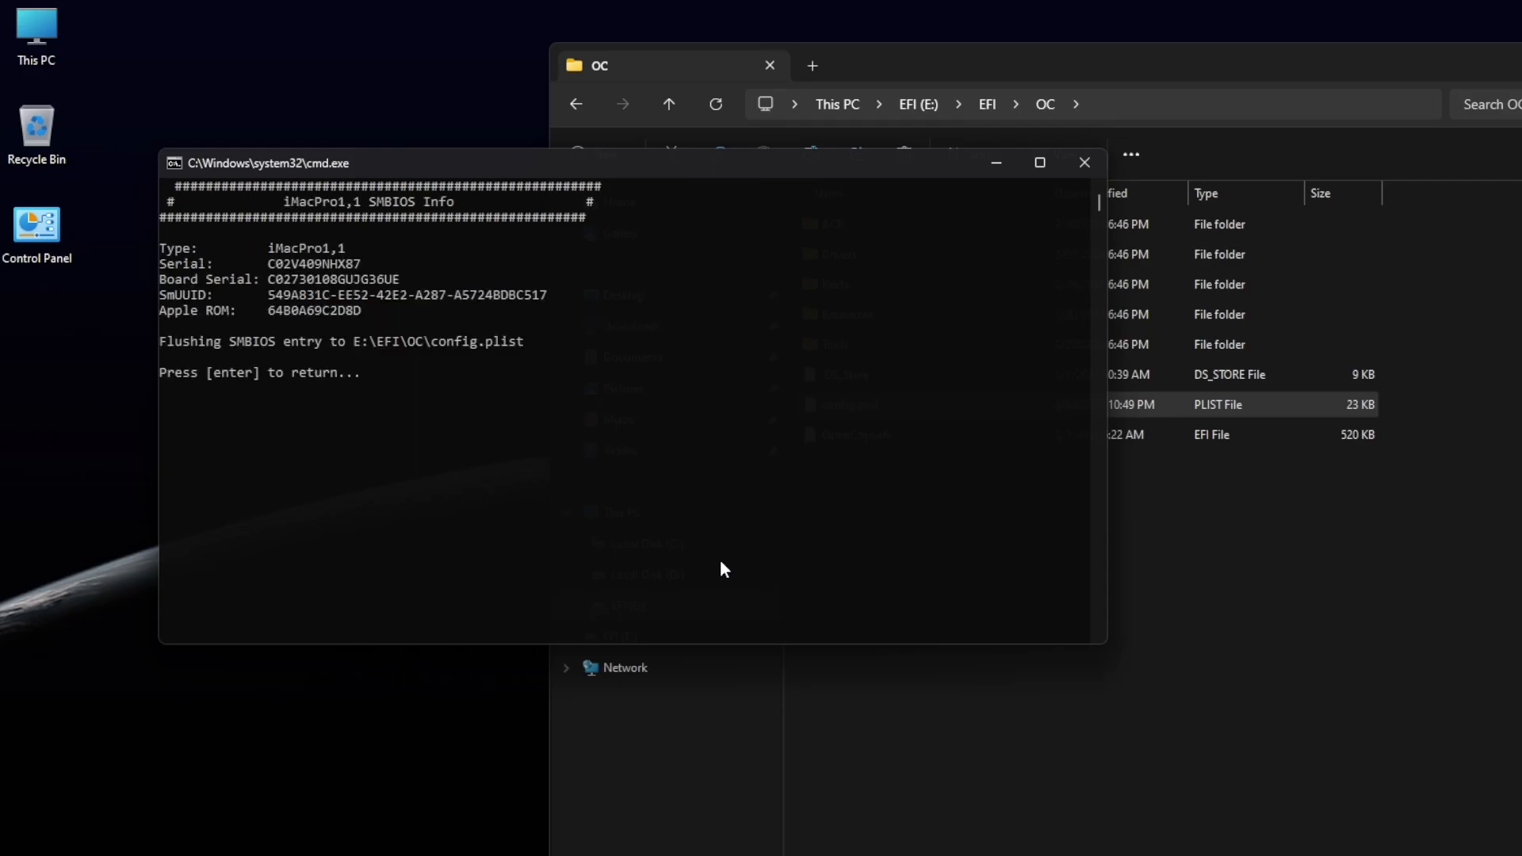
key("Return")
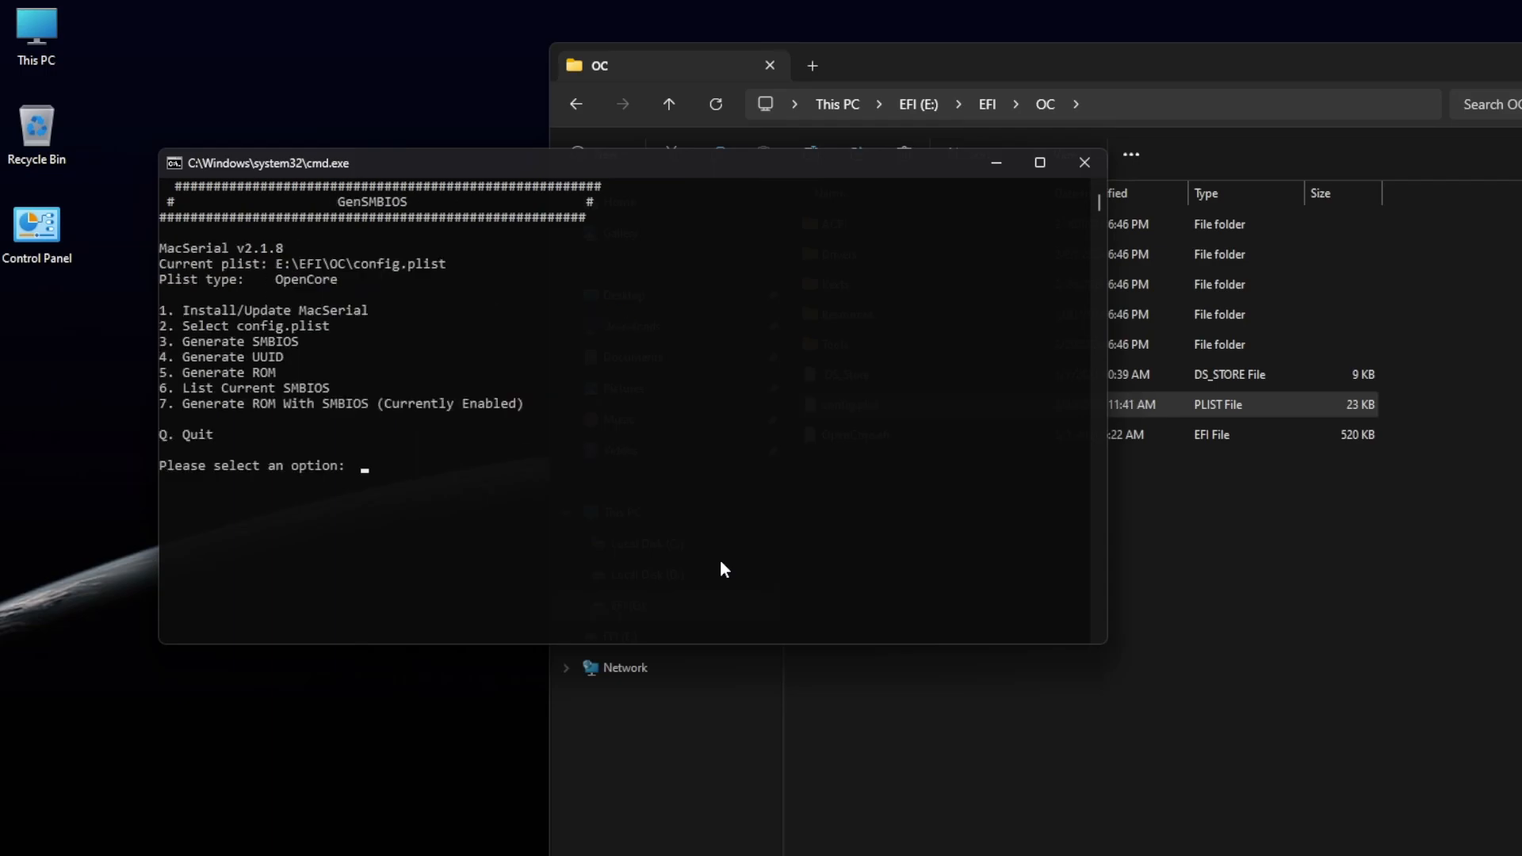
Generate a UUID in GenSMBIOS and return to the main menu
type("4")
key("Return")
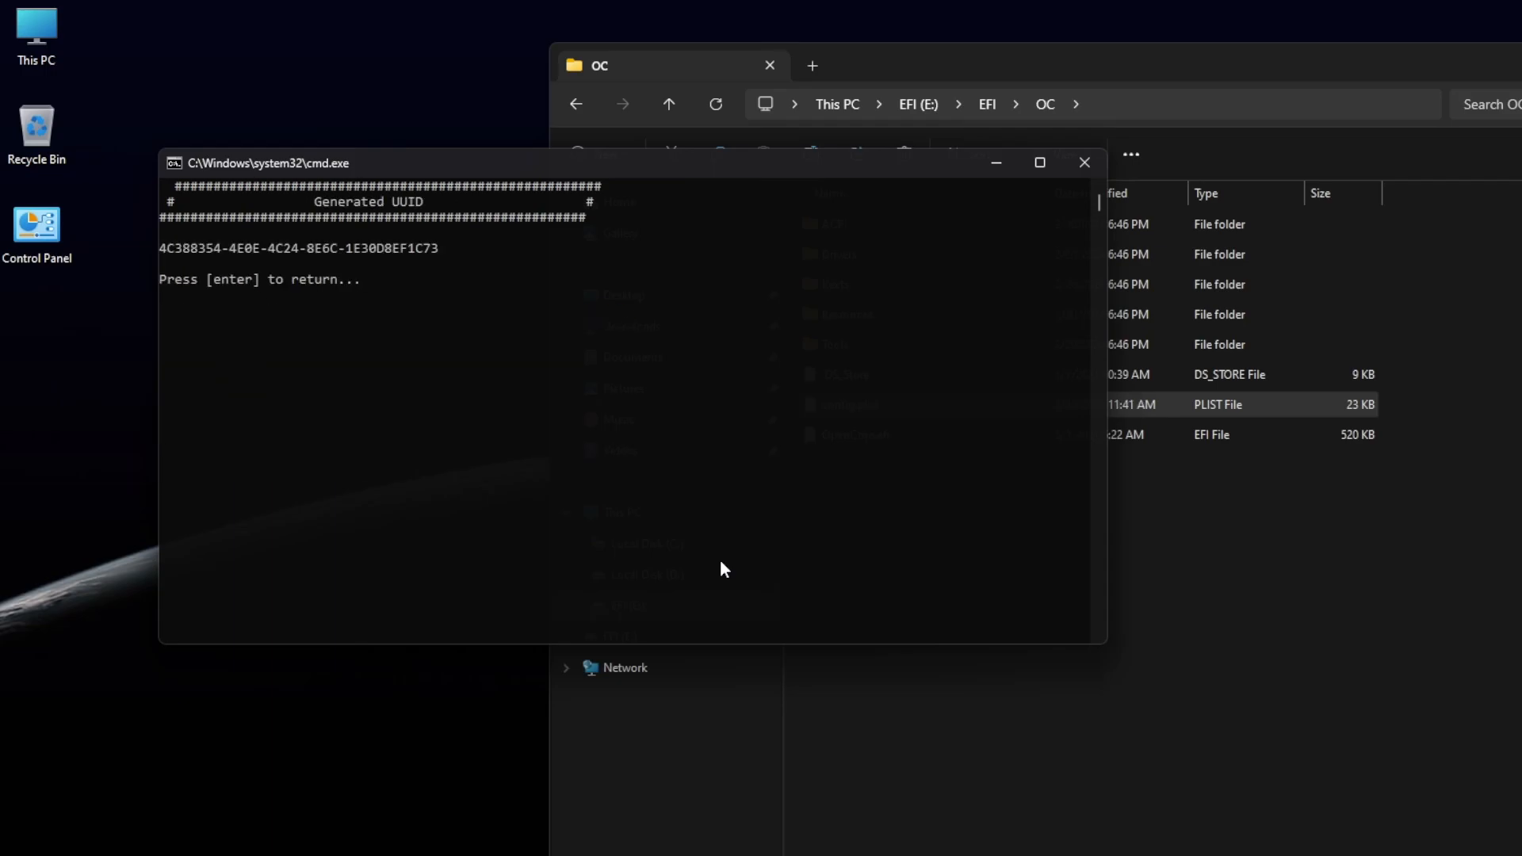
key("Return")
Generate a ROM in GenSMBIOS, return to the menu, and quit the tool
type("5")
key("Return")
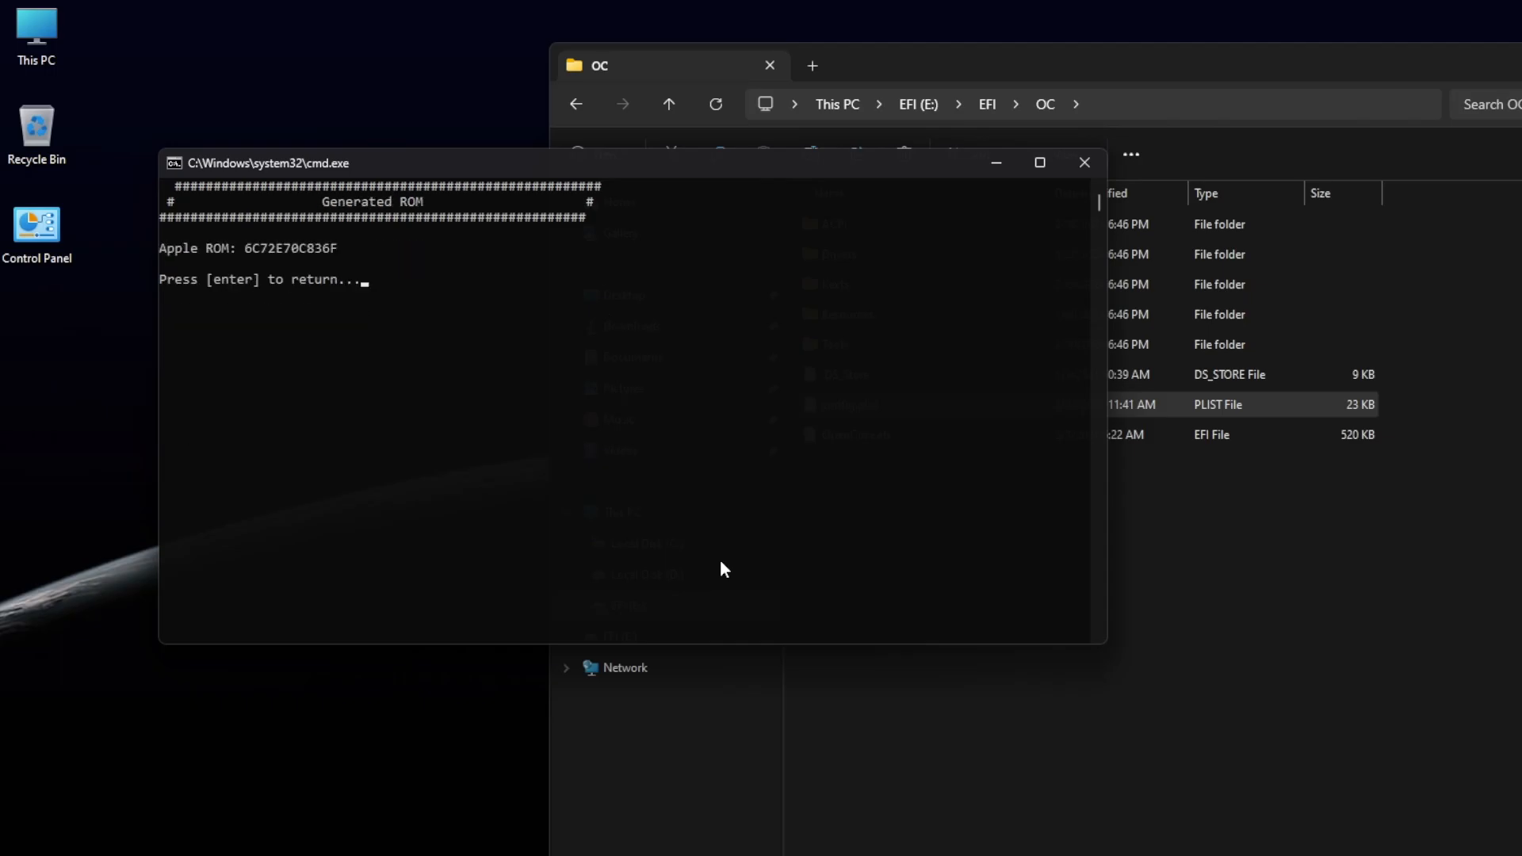
key("Return")
type("q")
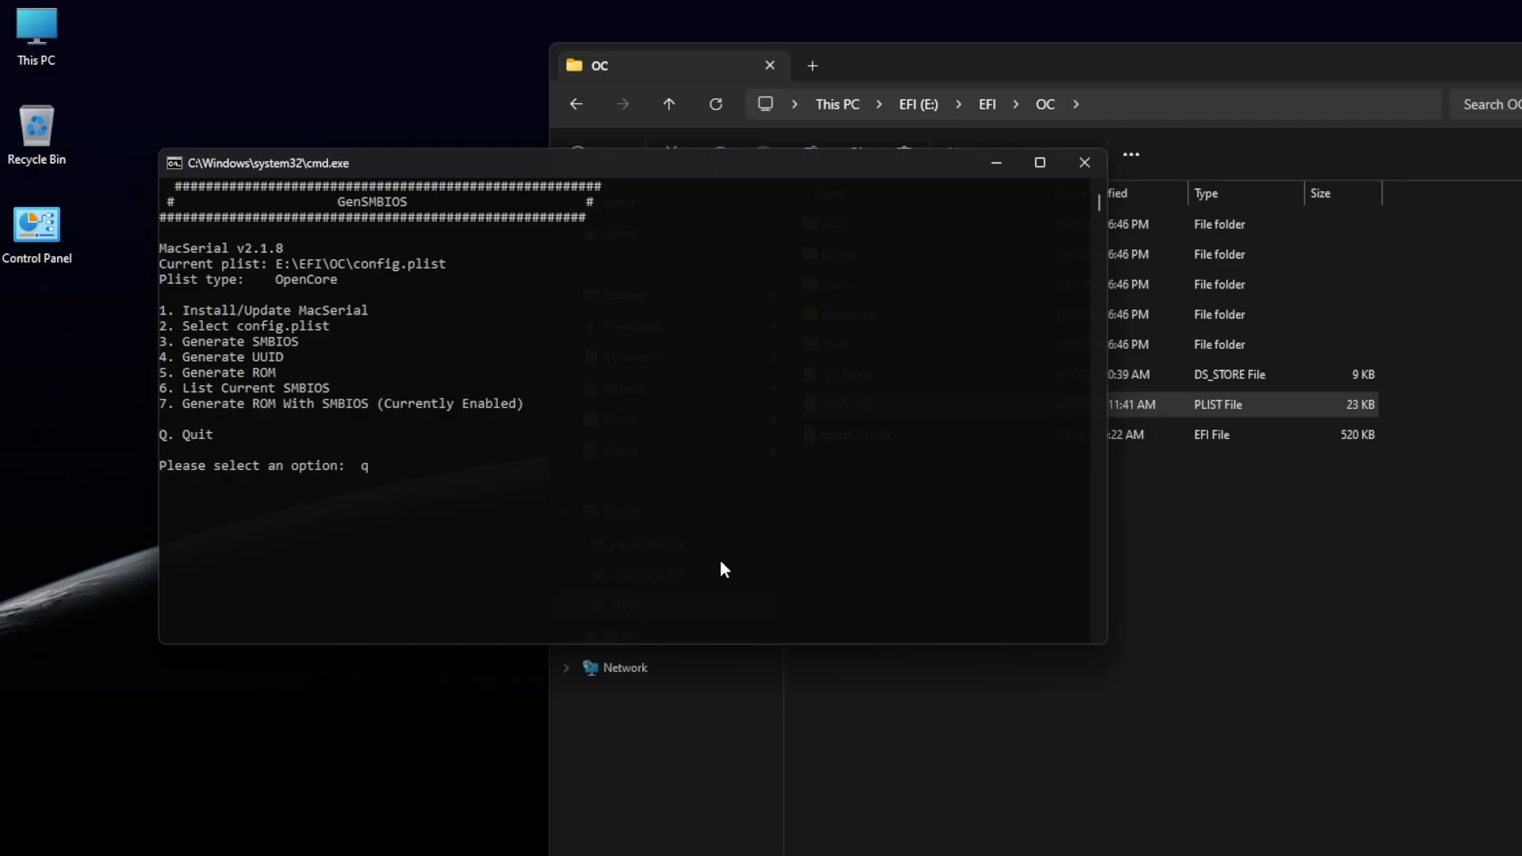
key("Return")
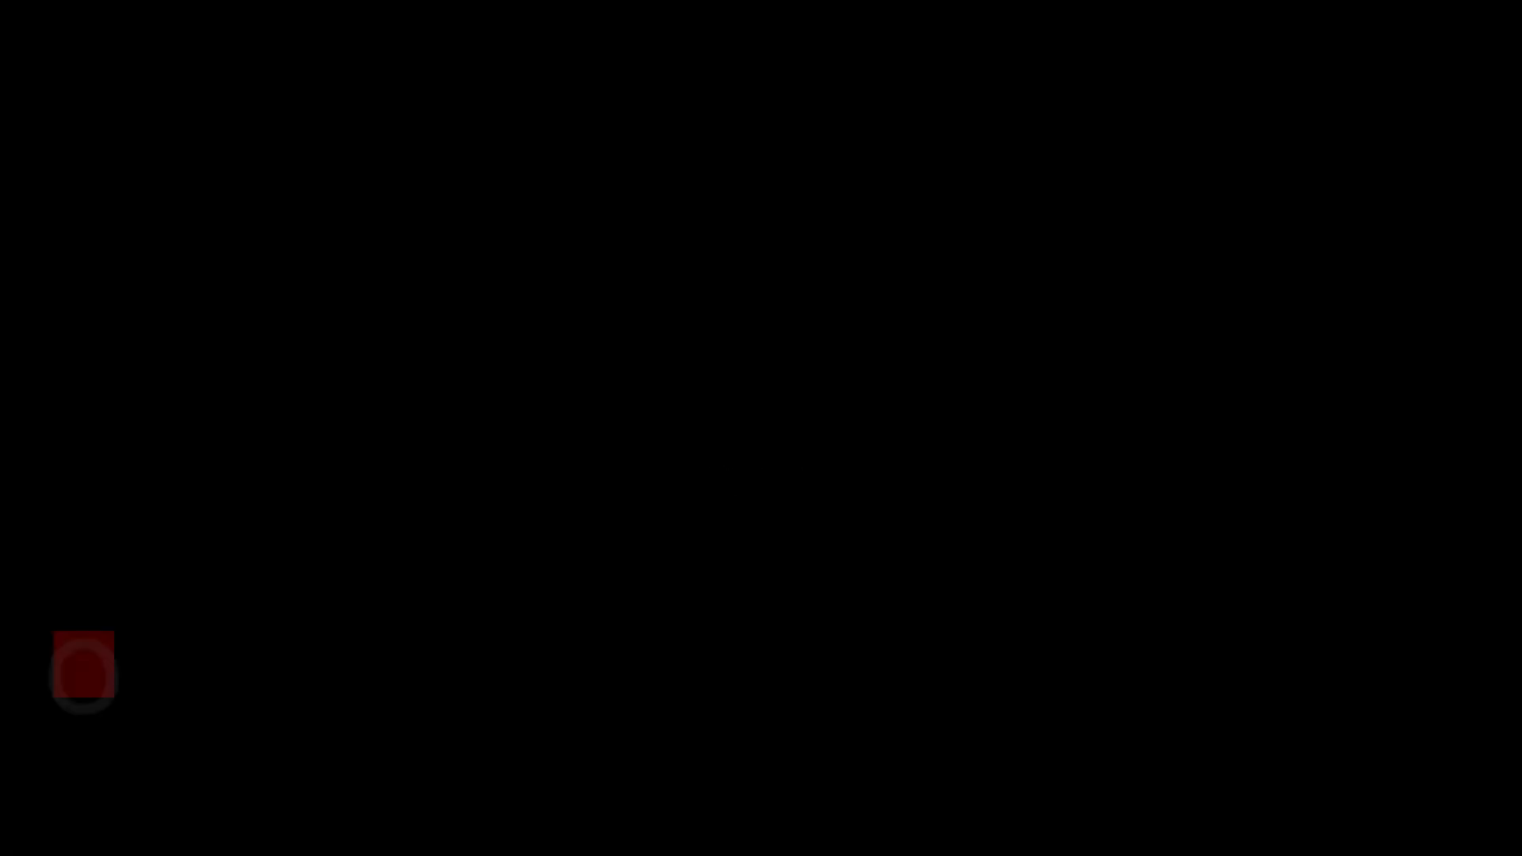
Boot the Install macOS Catalina entry from the OpenCore boot picker
key("Left")
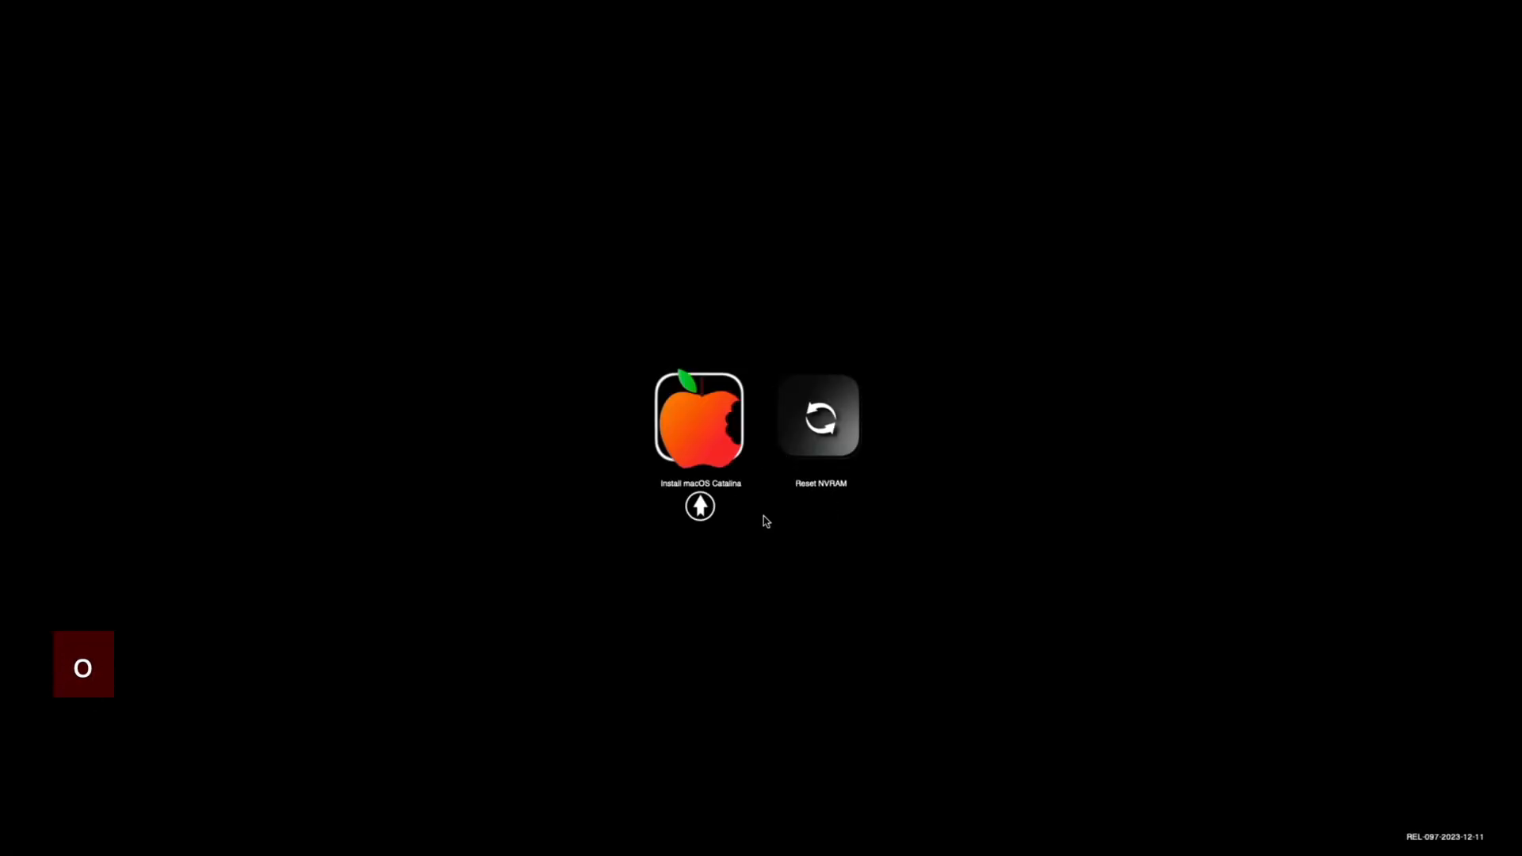
key("Return")
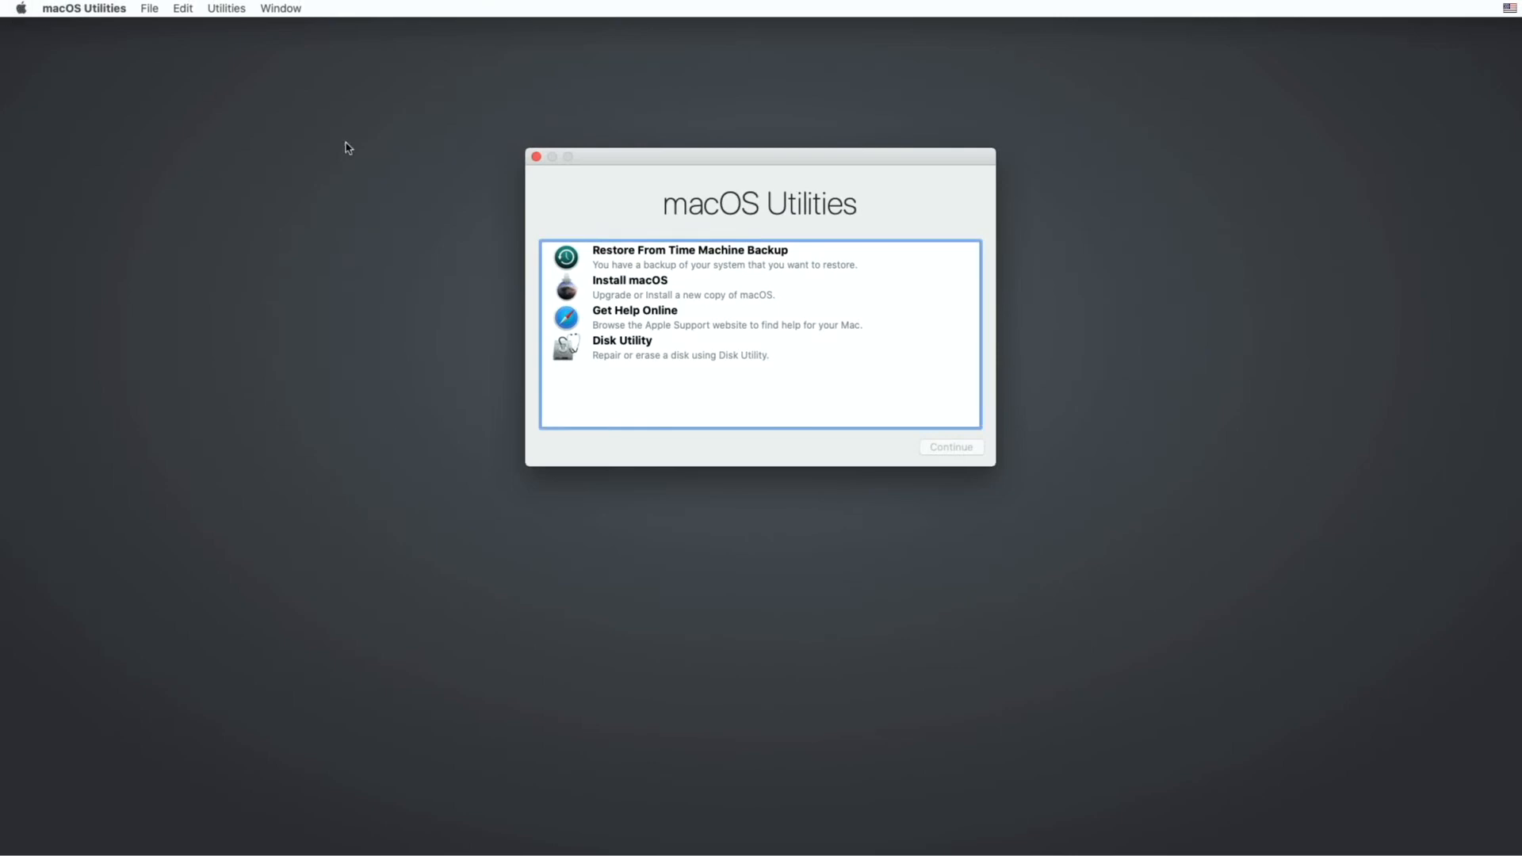
Open Disk Utility with all devices shown and select the internal Hitachi HCS721050CLA362 Media disk
left_click(630, 346)
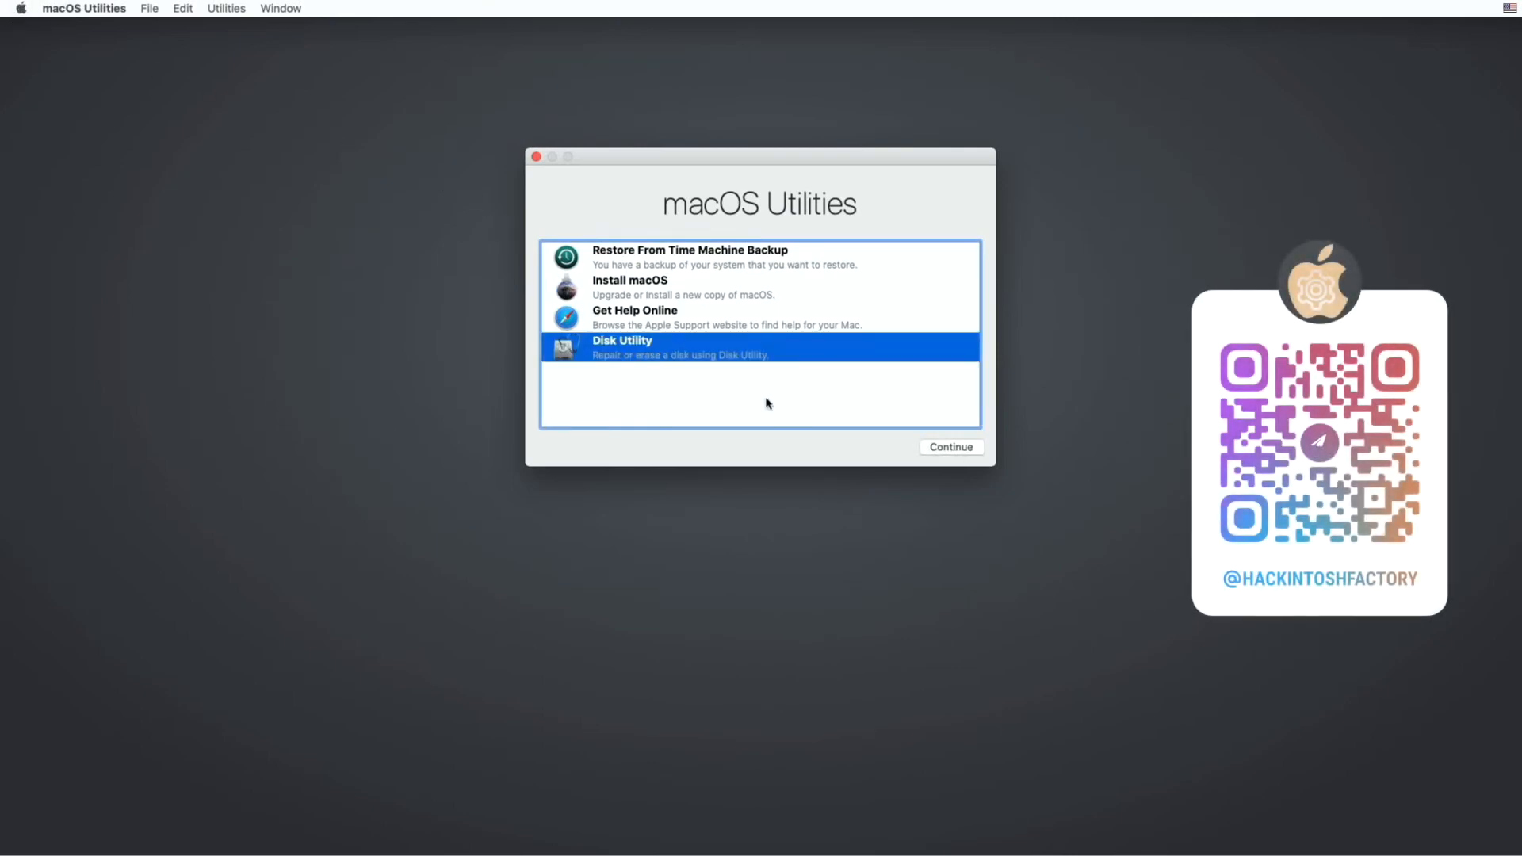
left_click(947, 450)
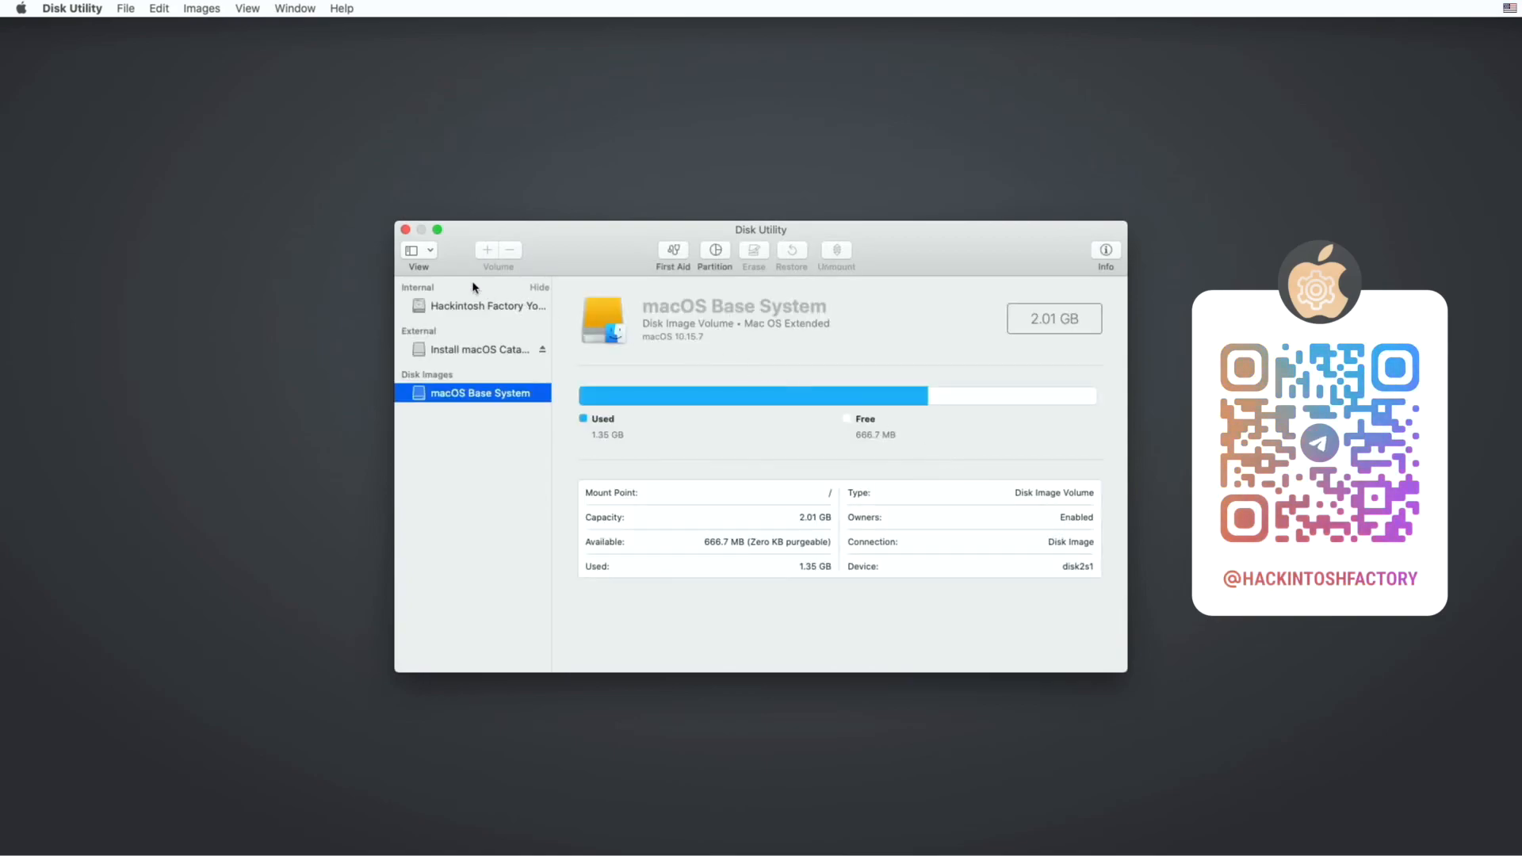
left_click(421, 252)
left_click(457, 311)
left_click(460, 308)
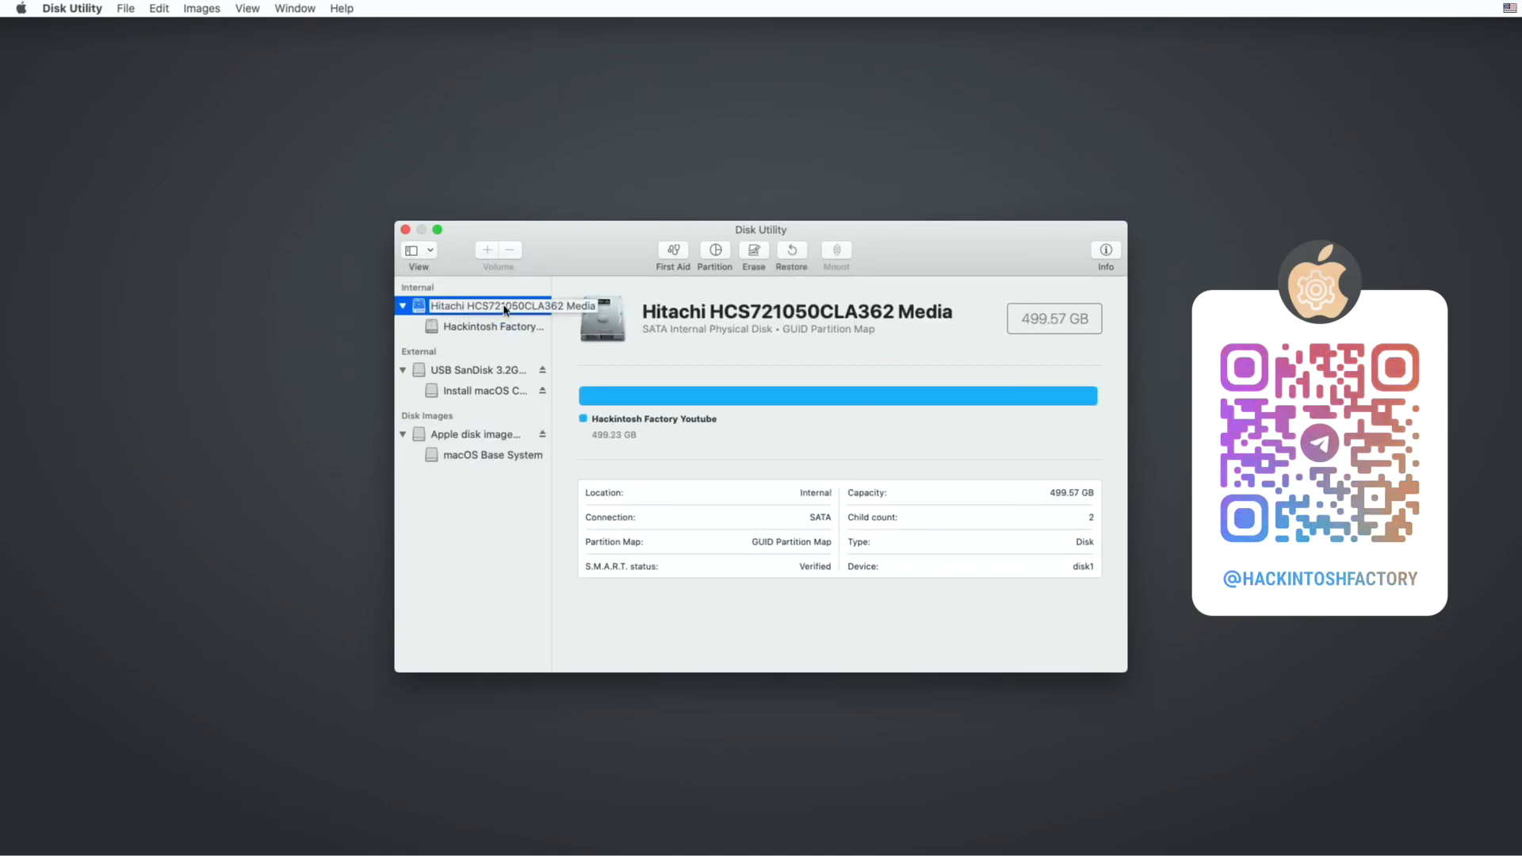
Start erasing the internal Hitachi disk and name it Catalina ( Hackintosh Factory )
left_click_drag(552, 298, 603, 298)
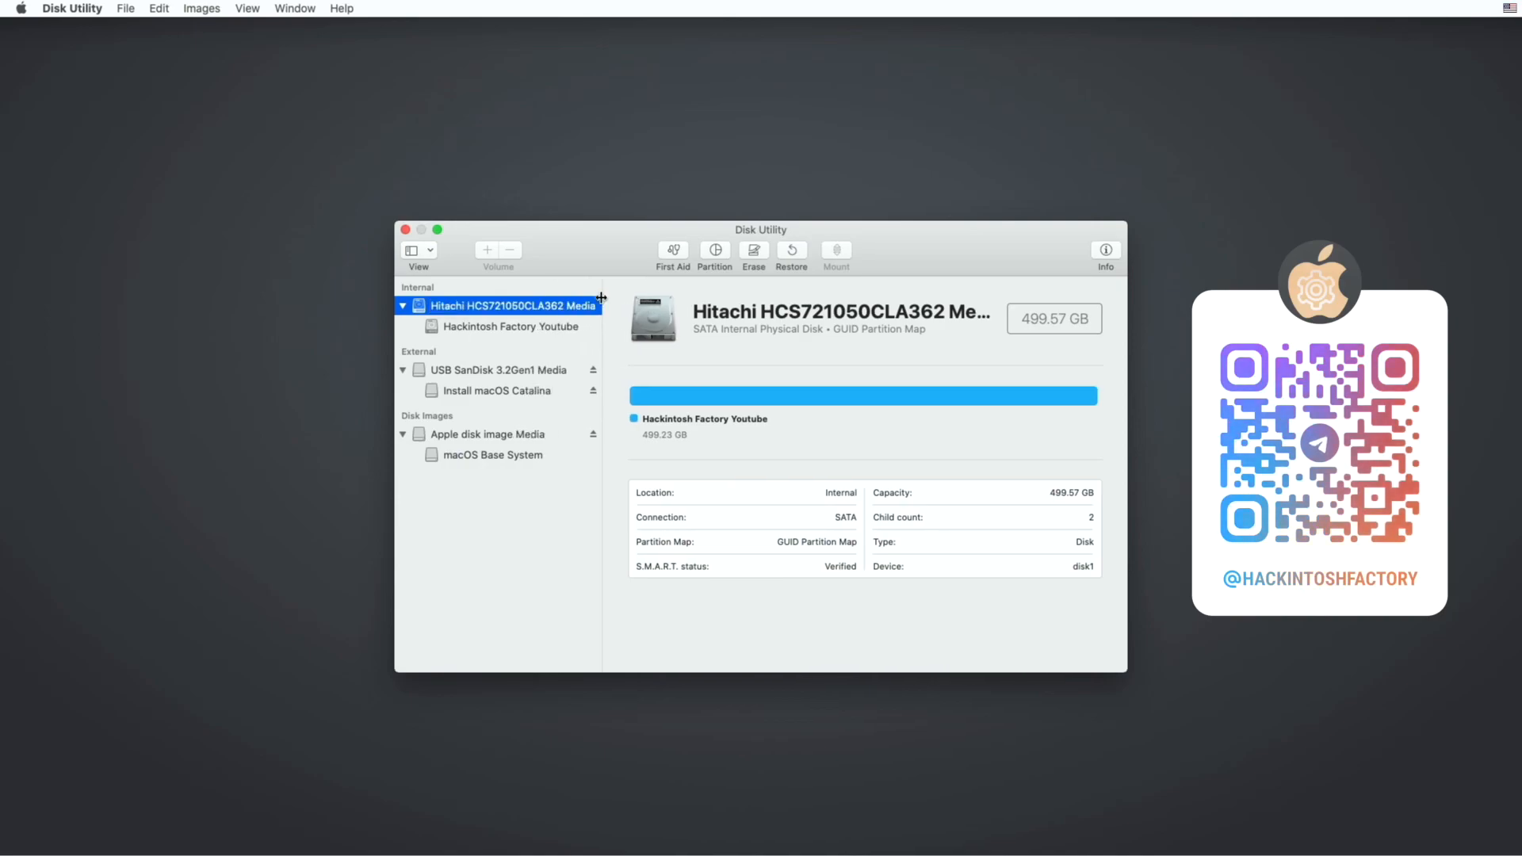
left_click(764, 252)
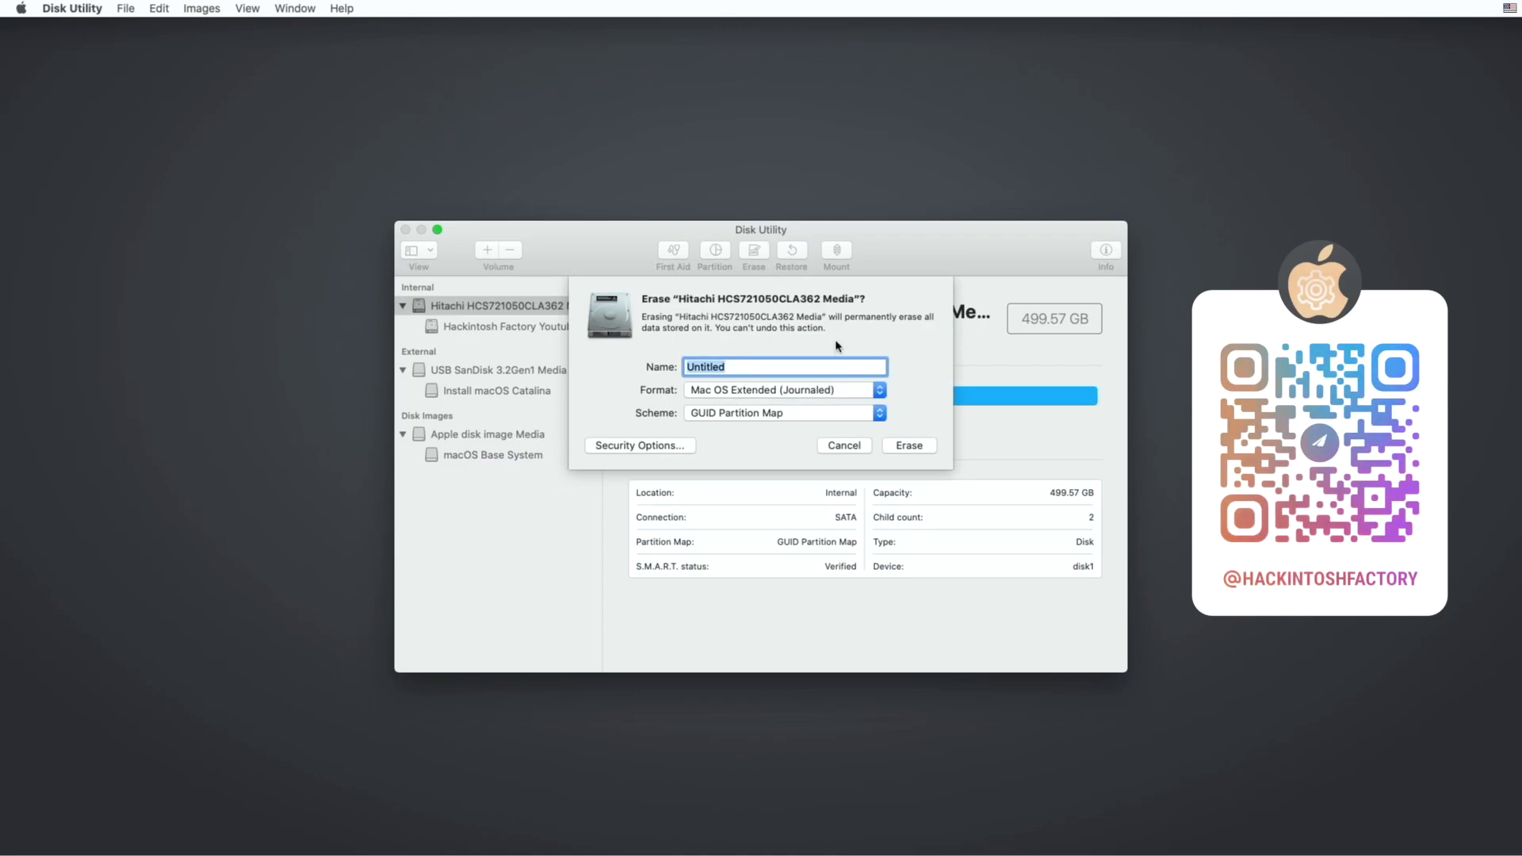
type("C")
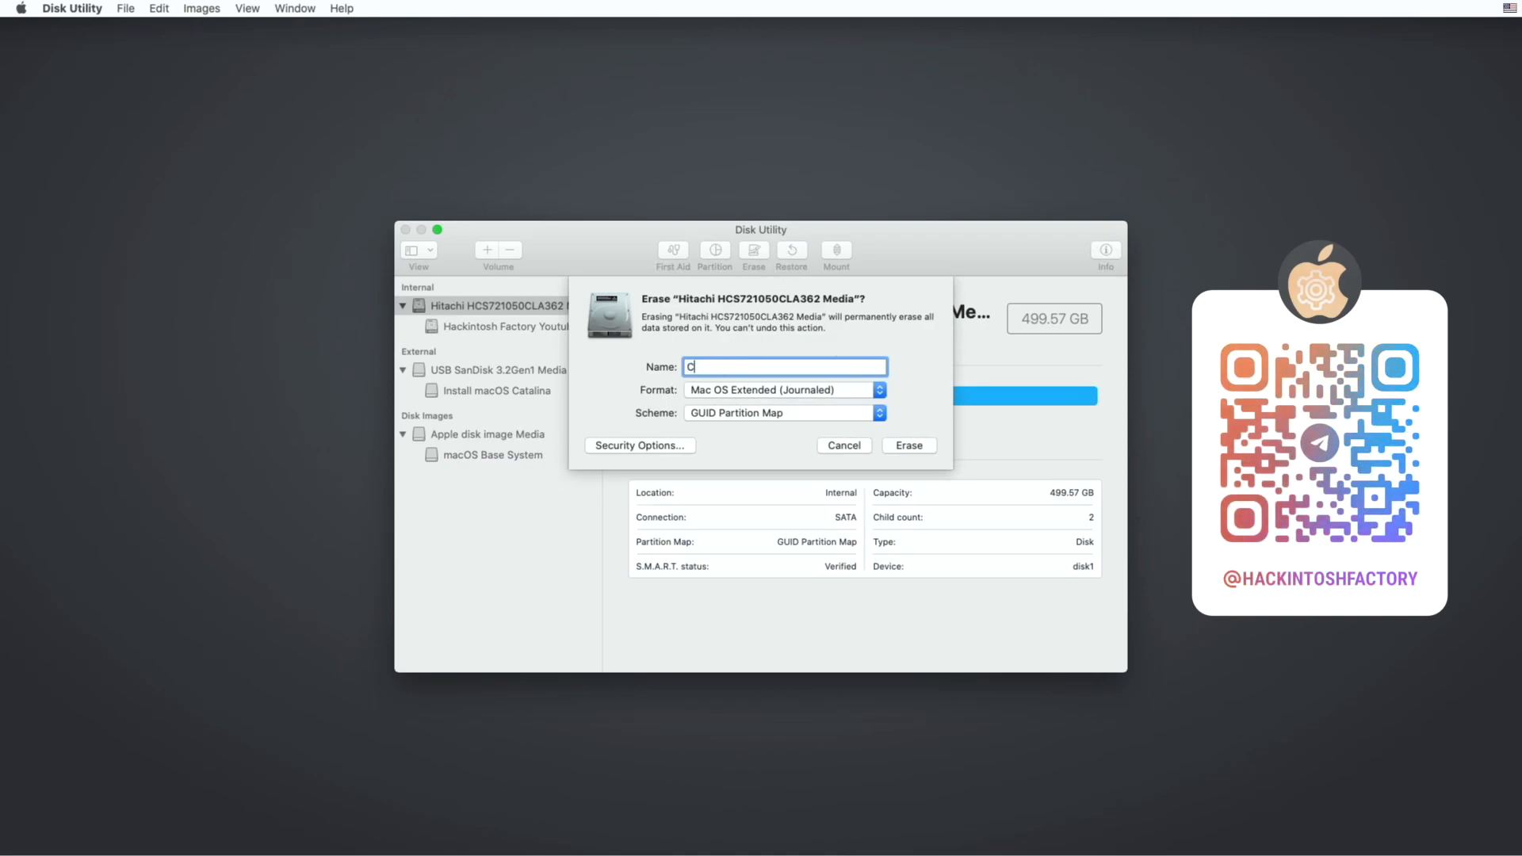
type("atalina (")
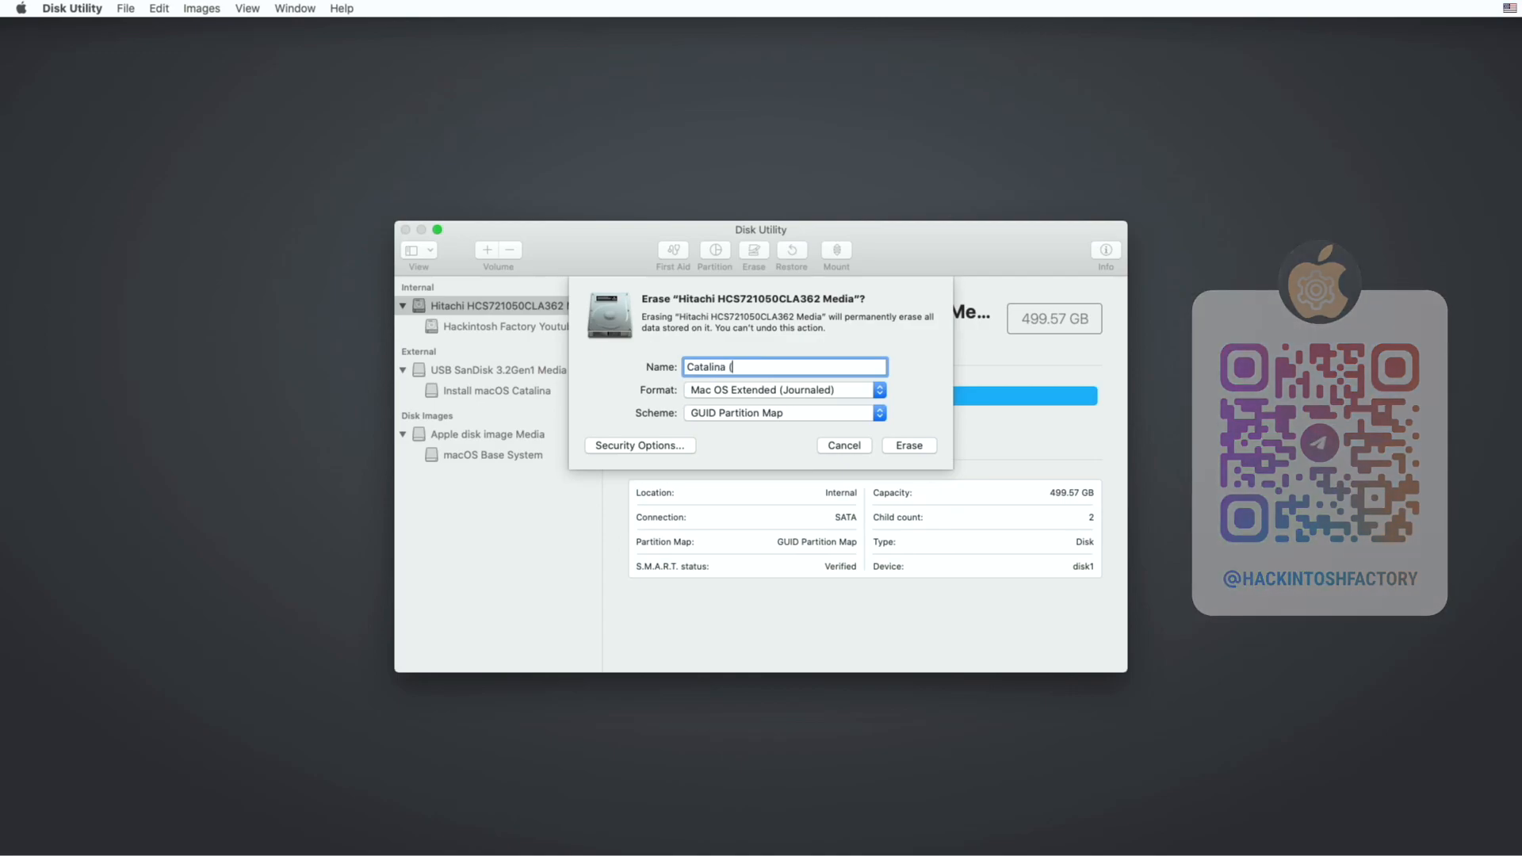
type(" Hacki")
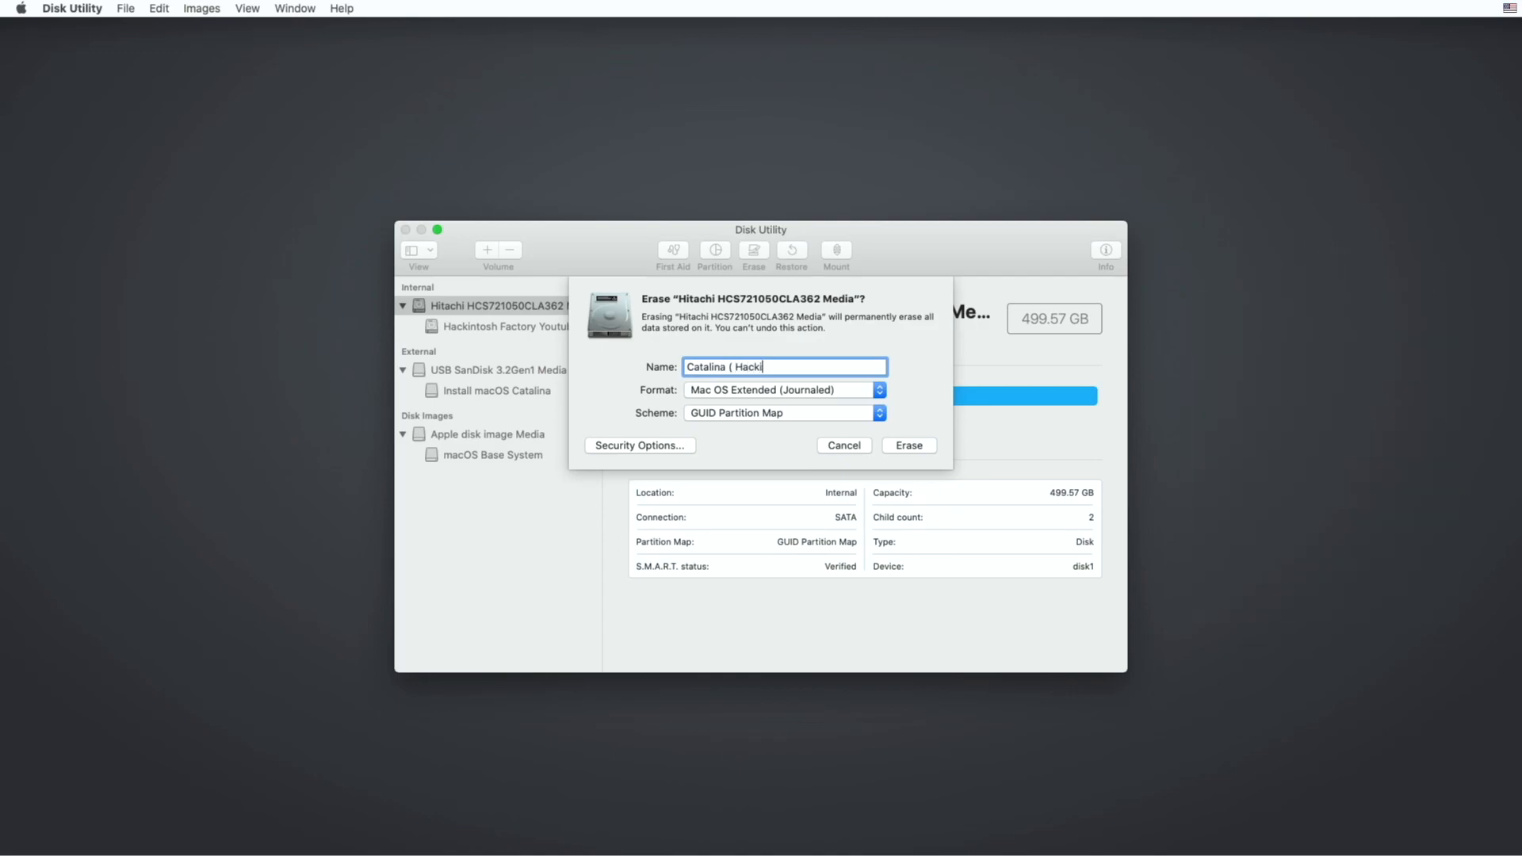
type("ntosh Factory )")
Set the format to APFS with GUID Partition Map, erase the disk, and dismiss the completion sheet
left_click(880, 391)
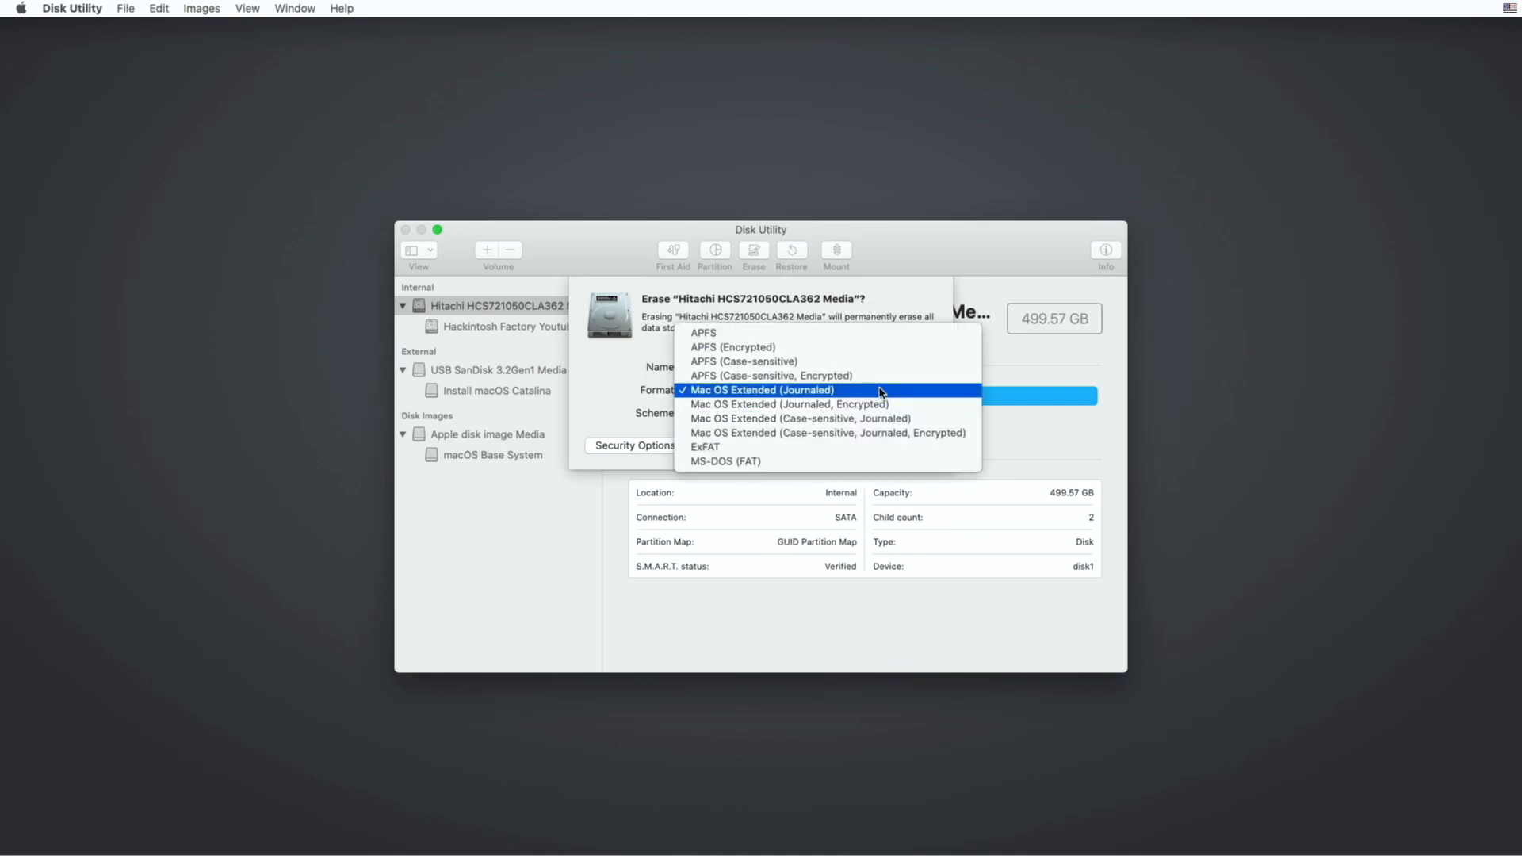
left_click(882, 334)
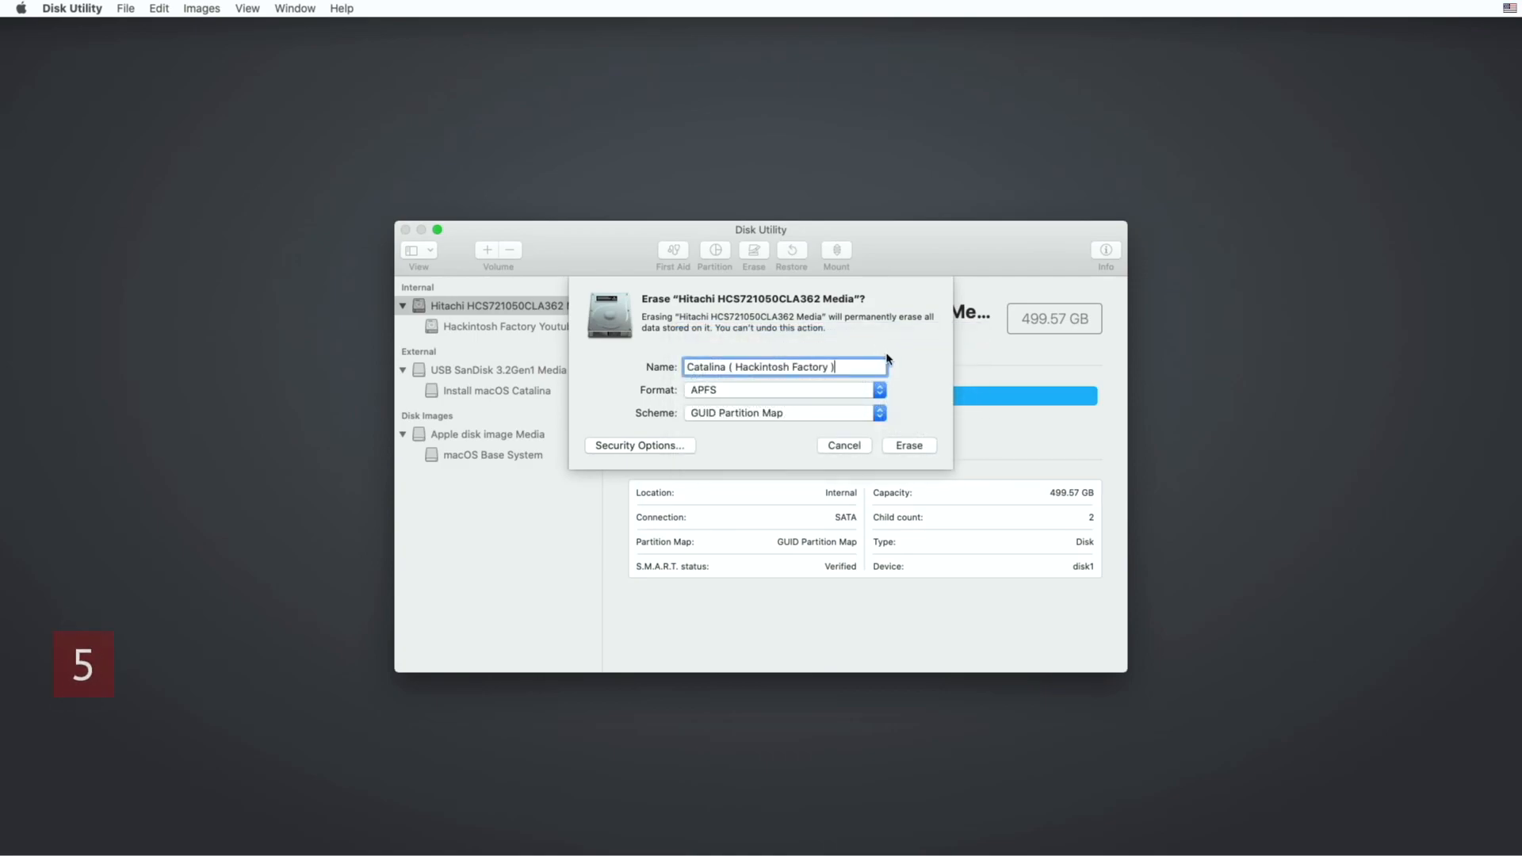
left_click(926, 446)
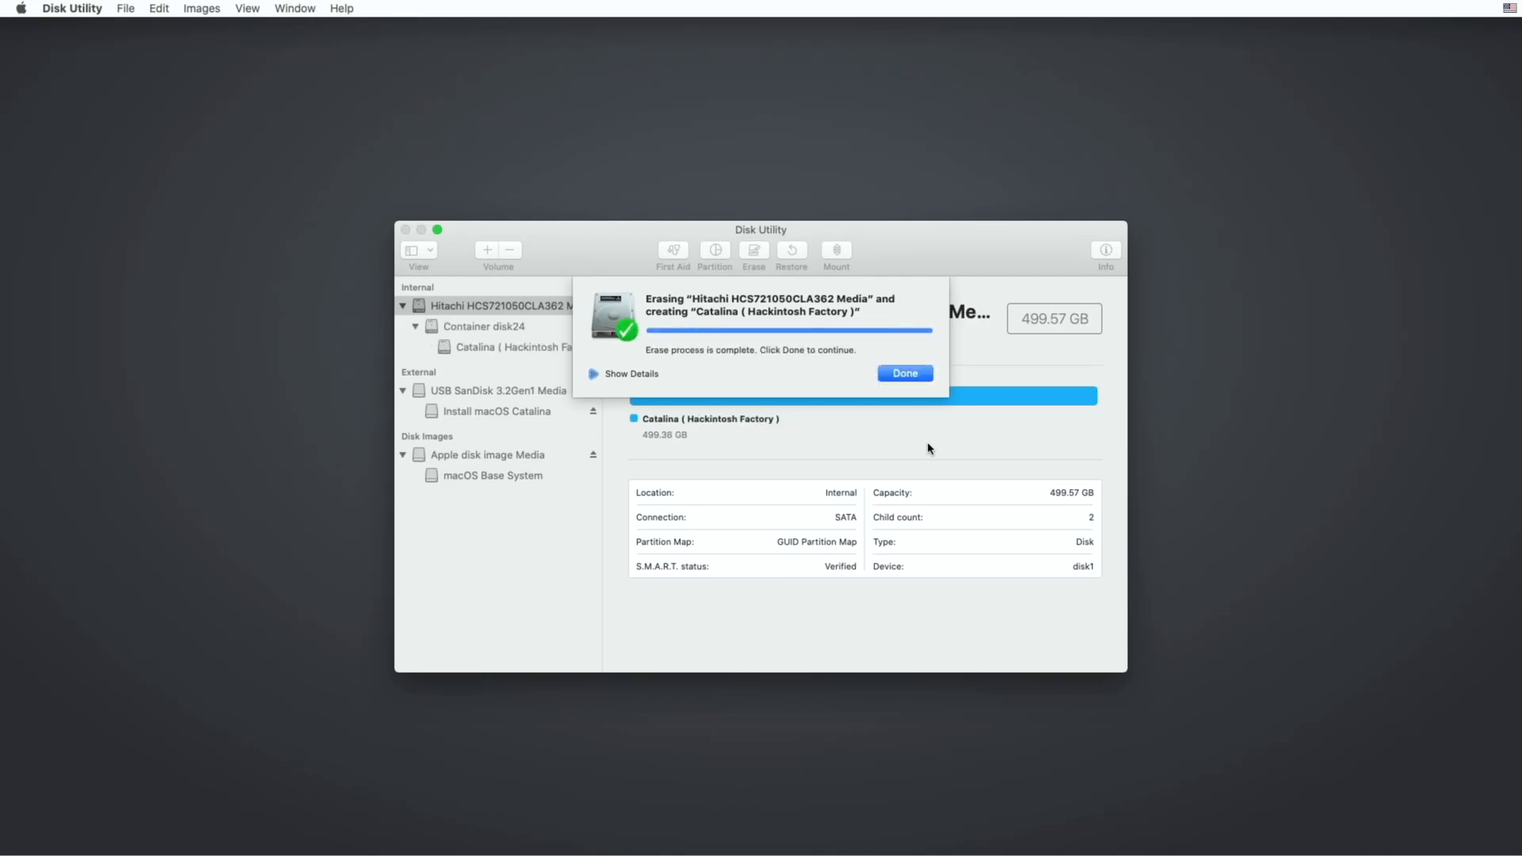
left_click(920, 378)
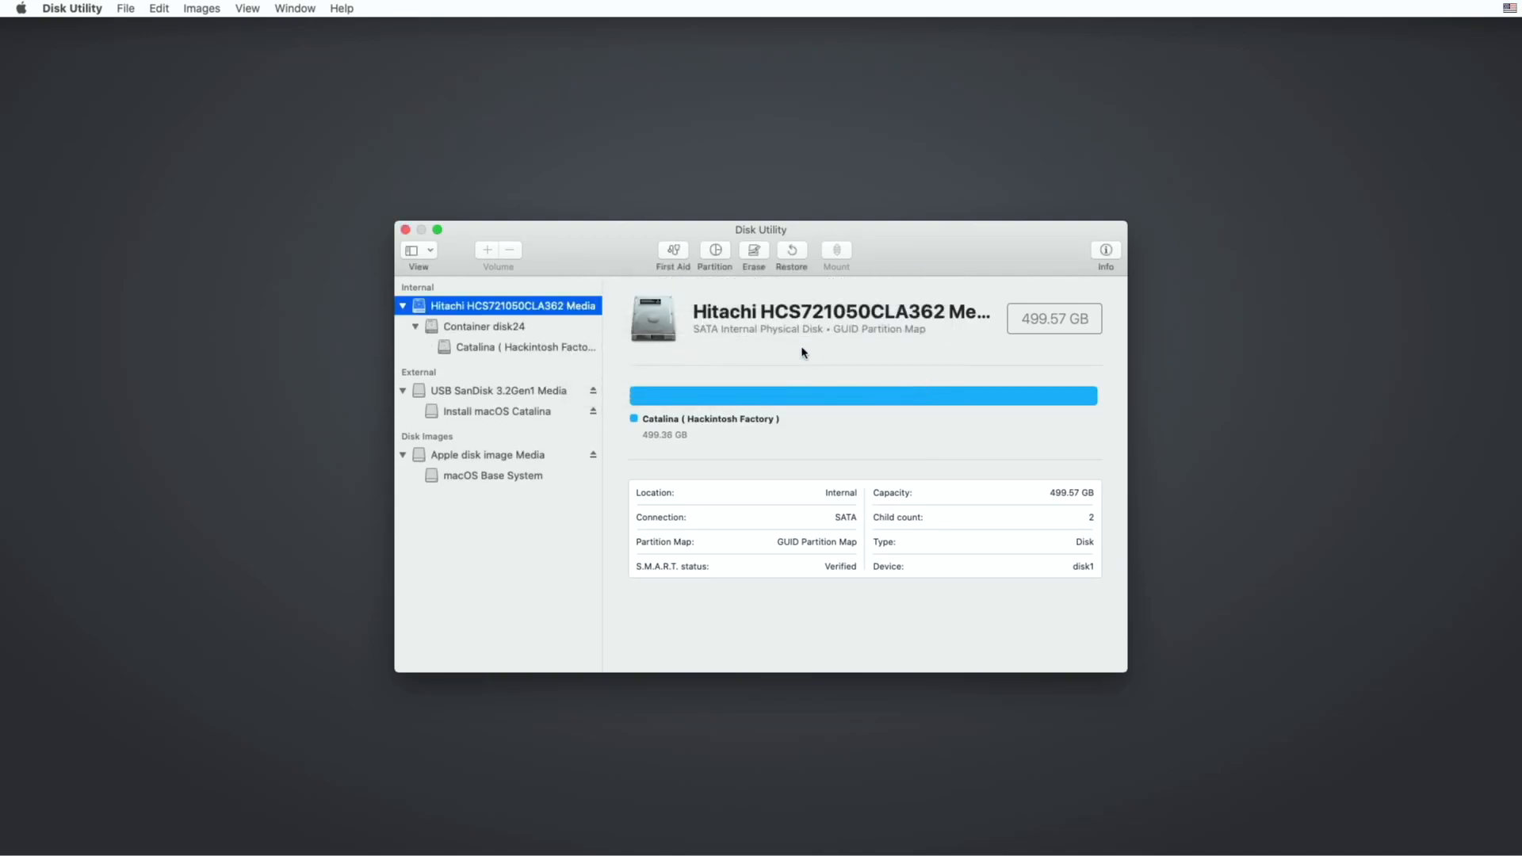
Quit Disk Utility and choose Install macOS from the macOS Utilities list
left_click(406, 230)
left_click(612, 291)
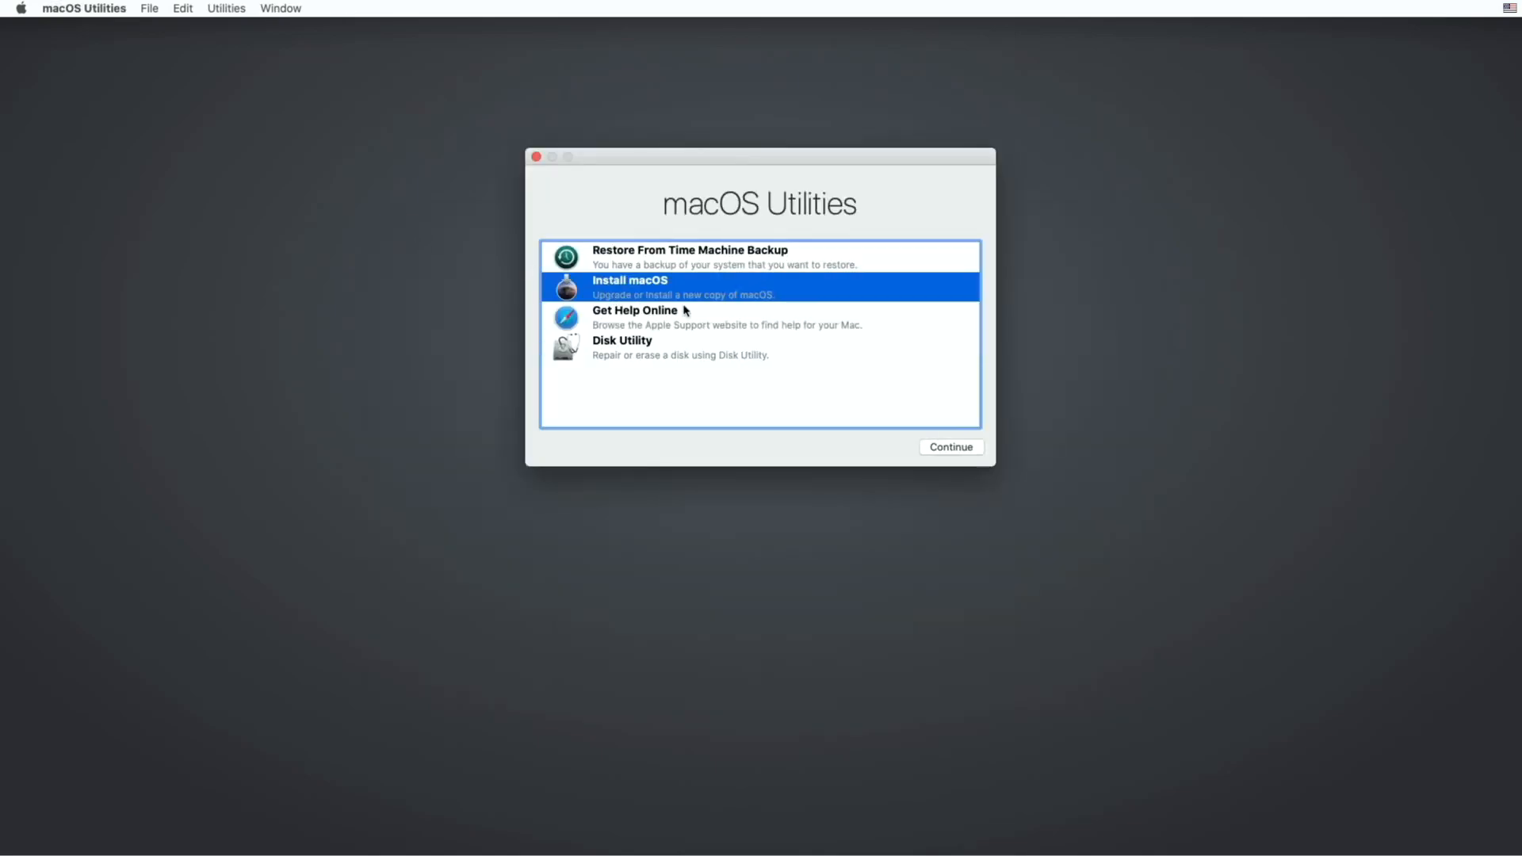
left_click(963, 448)
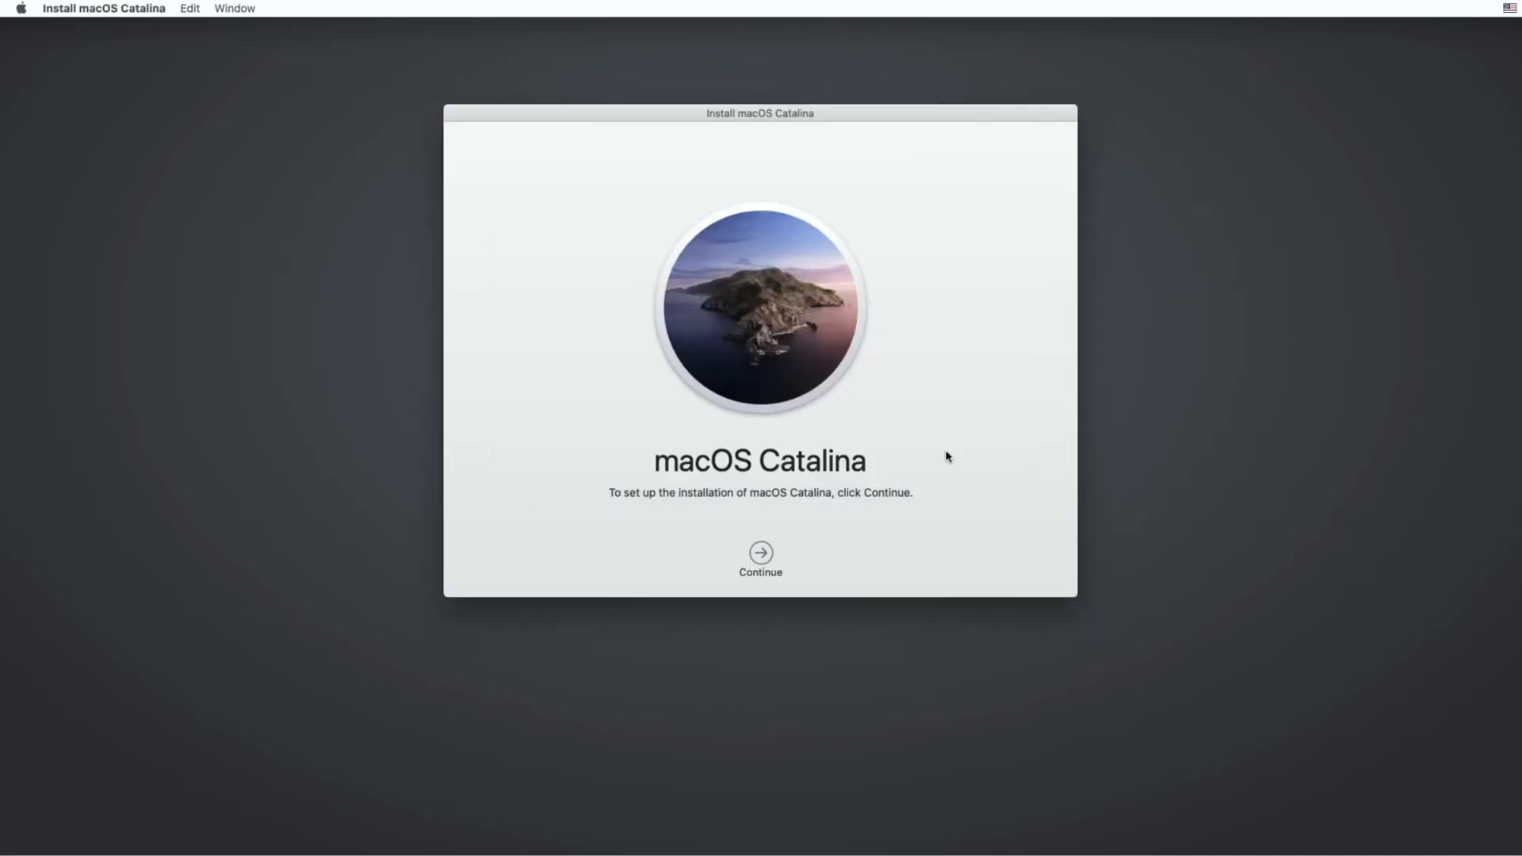
Continue through the Catalina installer and install it on the Catalina ( Hackintosh Factory ) disk
left_click(766, 559)
left_click(797, 555)
left_click(892, 202)
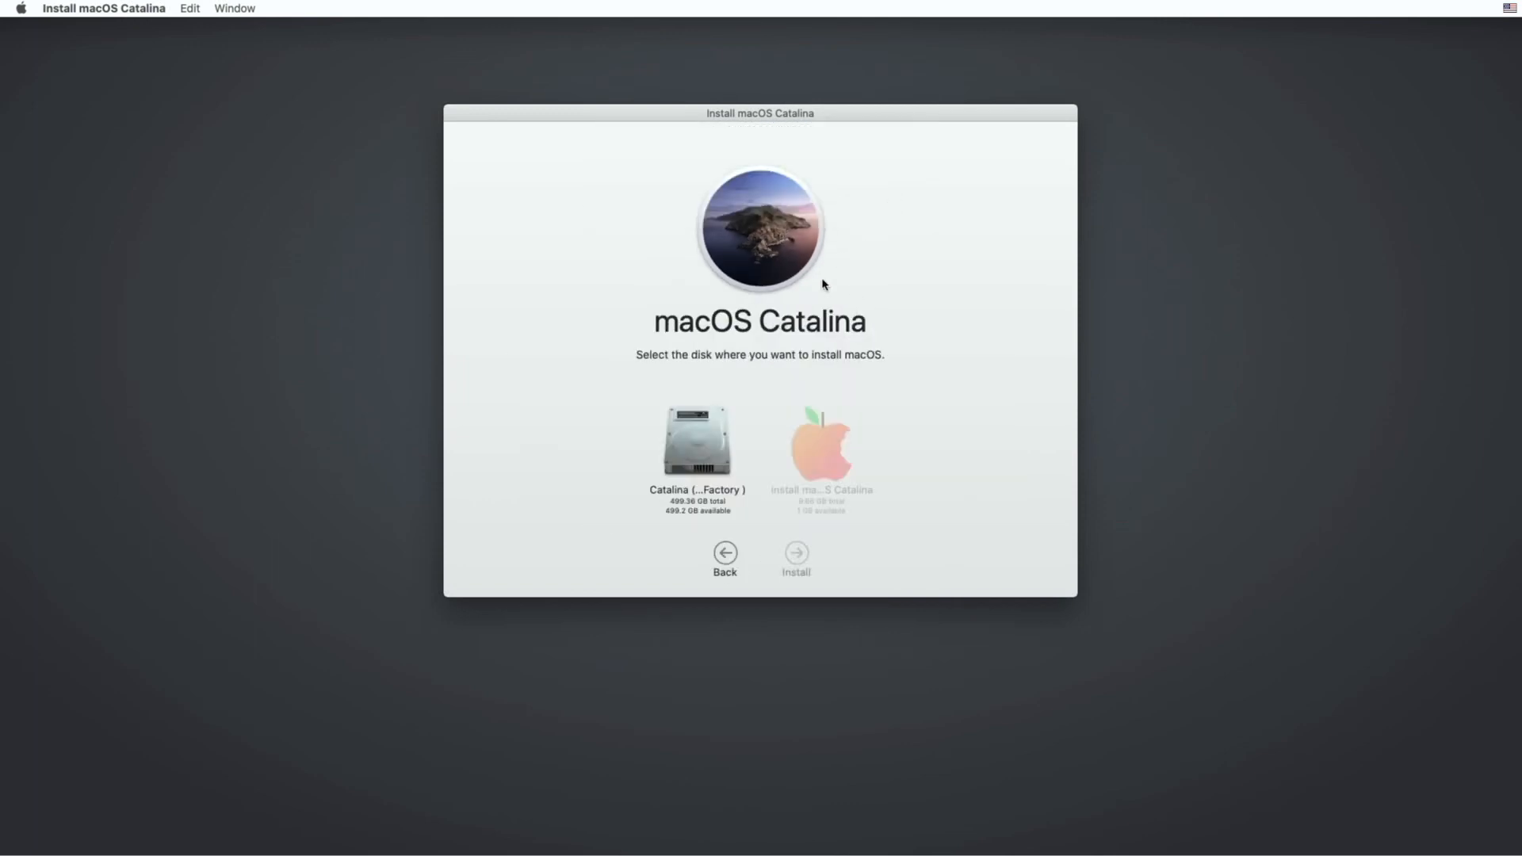
left_click(714, 444)
left_click(799, 555)
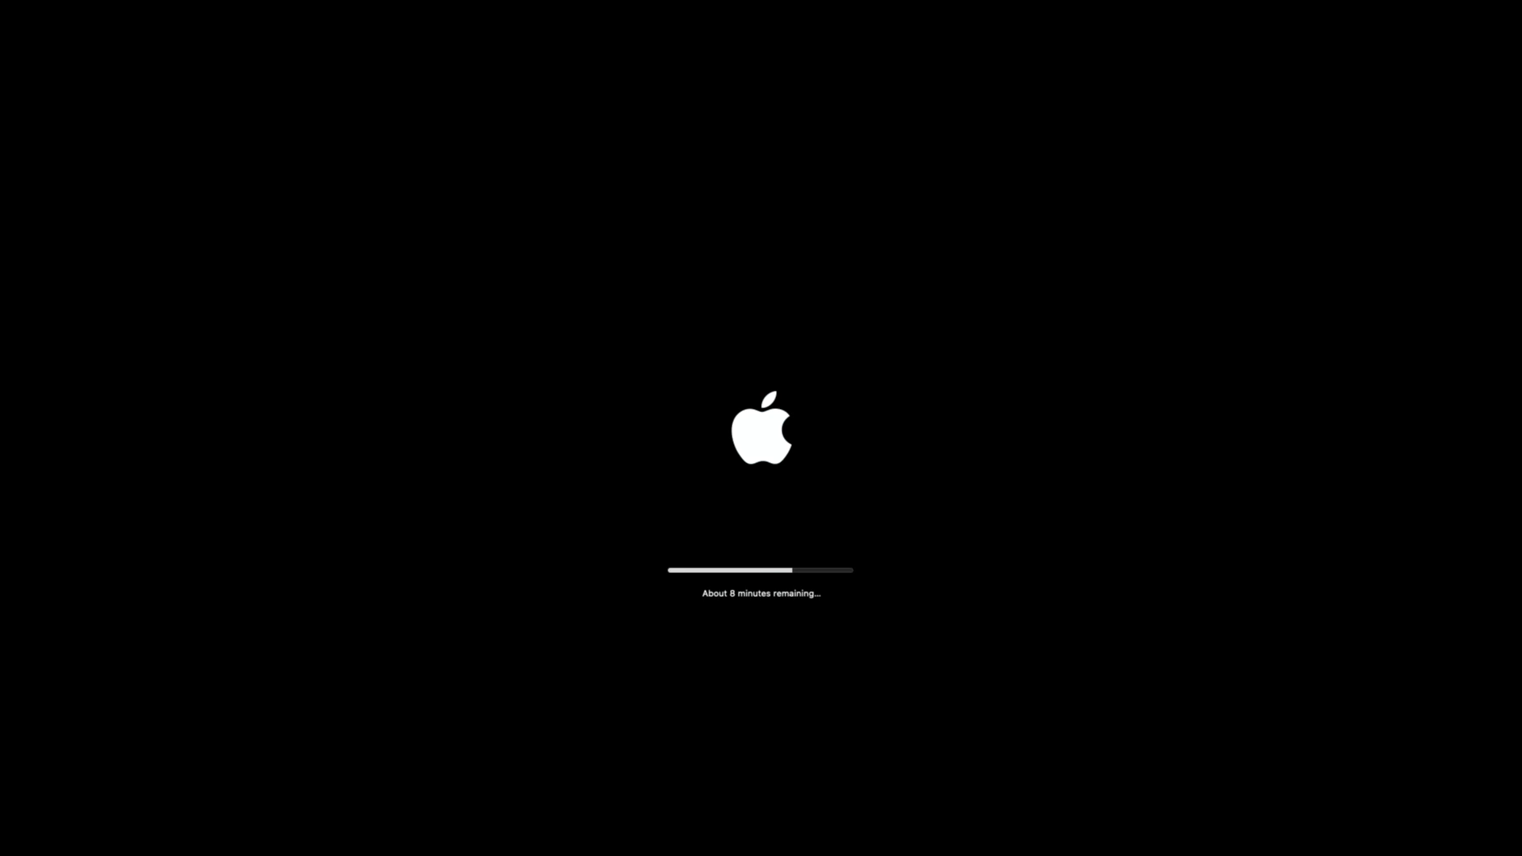
key("q")
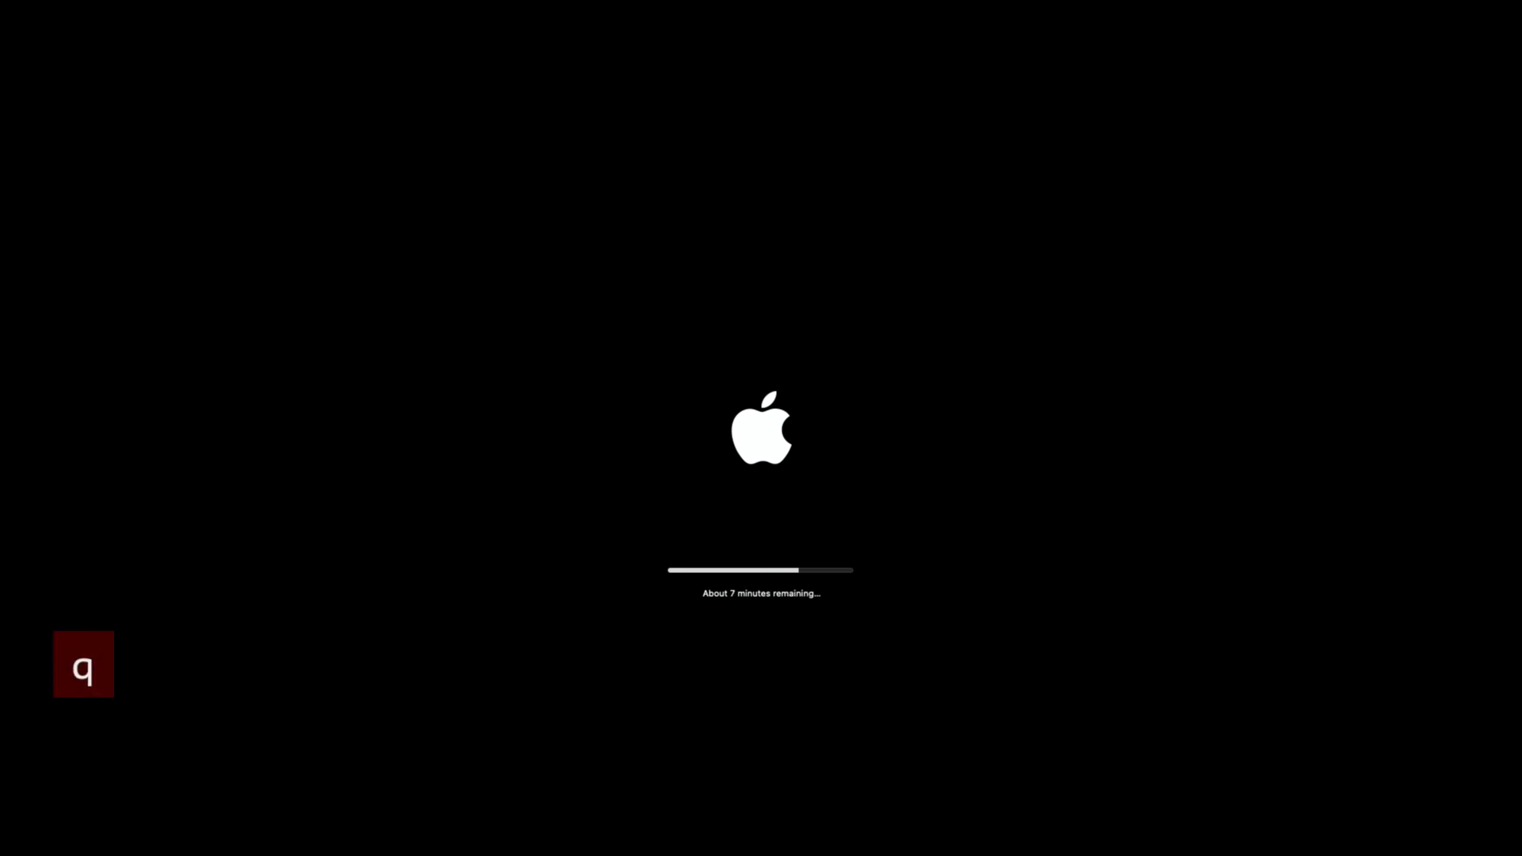